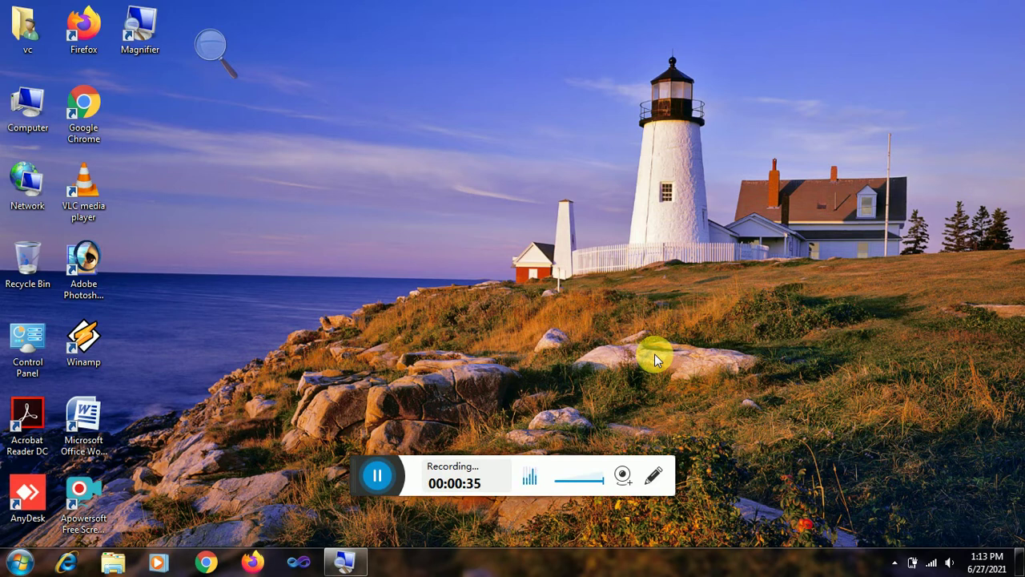
Step: Open the solution file in D:\COLLEGE LIBRARY MAGAZINE MANAGEMENT SYSTEM with Visual Studio
left_click(38, 115)
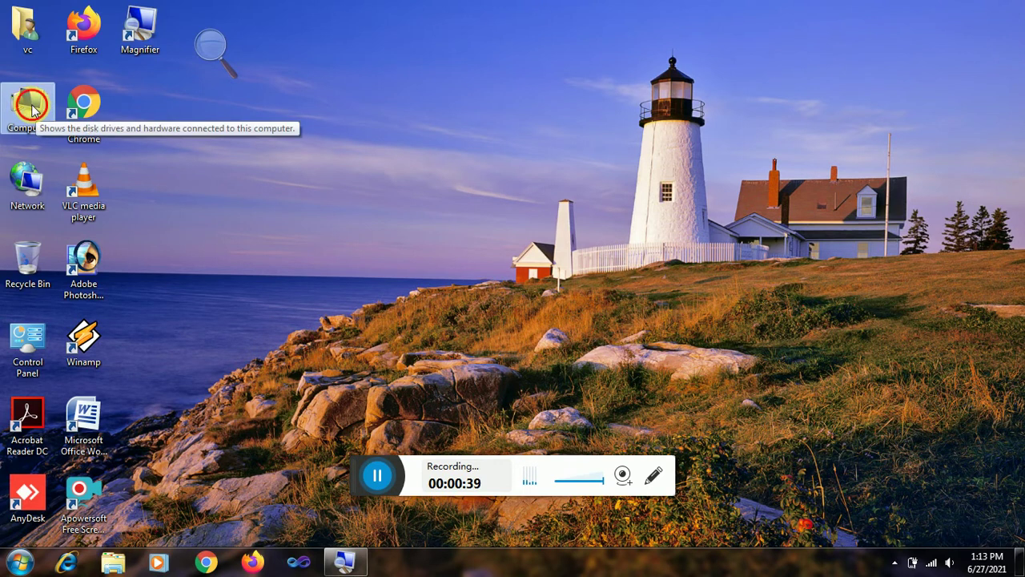
double_click(38, 114)
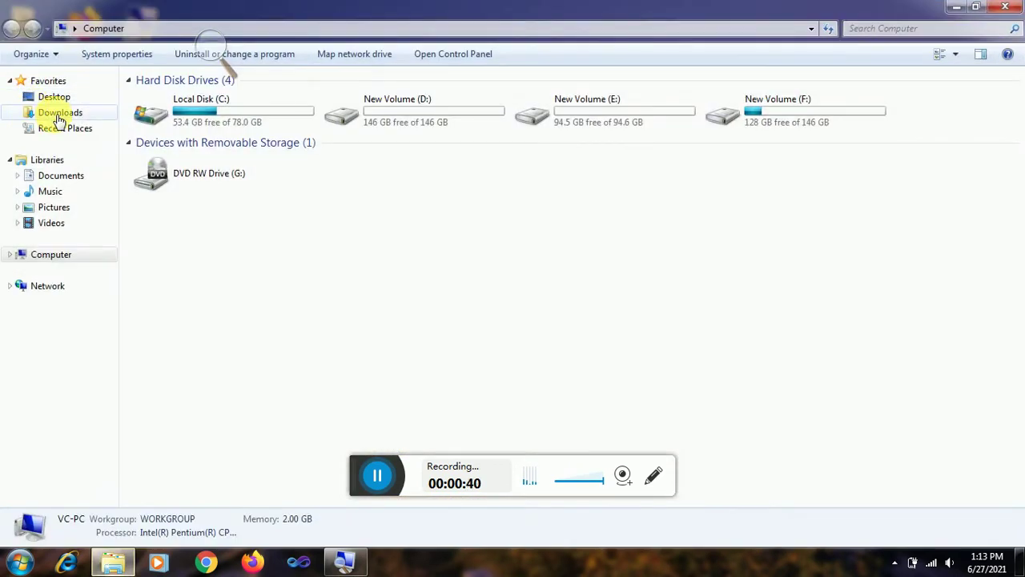
double_click(414, 103)
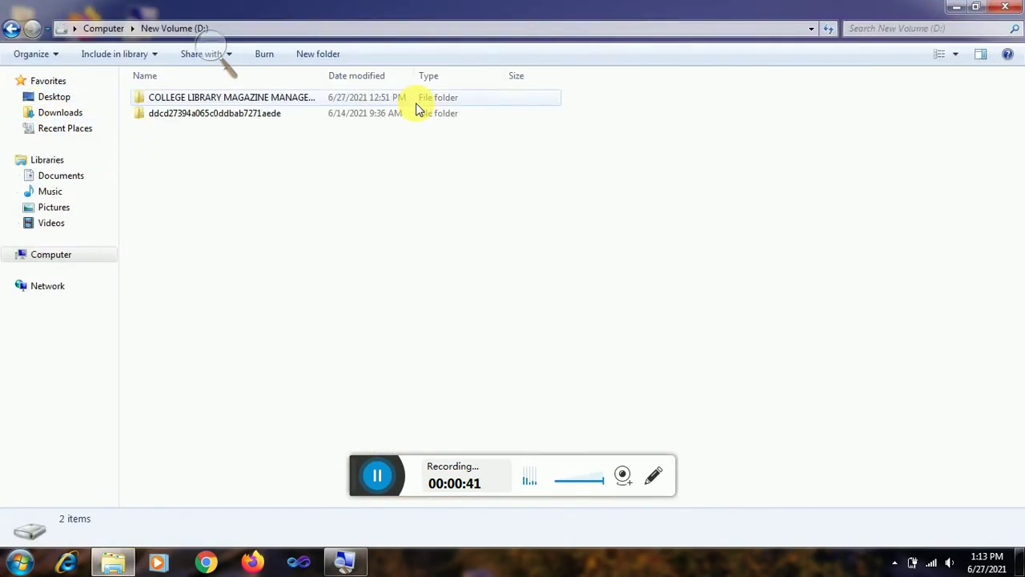
double_click(207, 101)
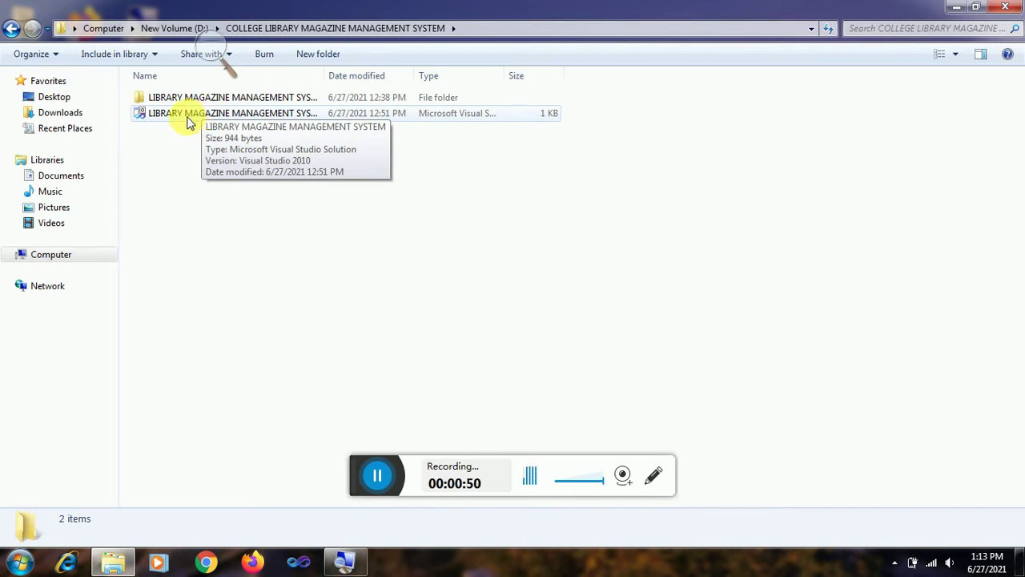
left_click(189, 125)
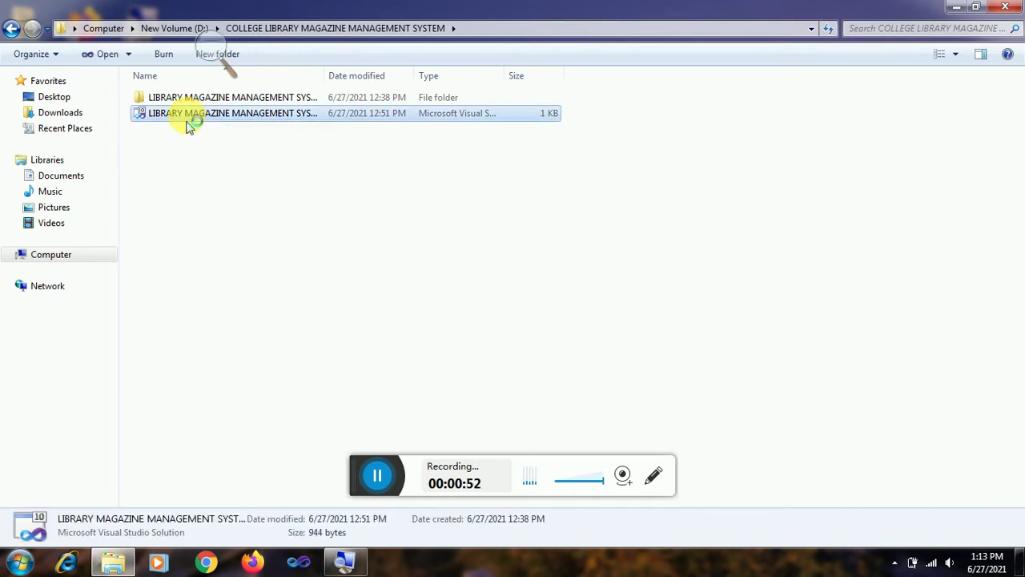
double_click(188, 125)
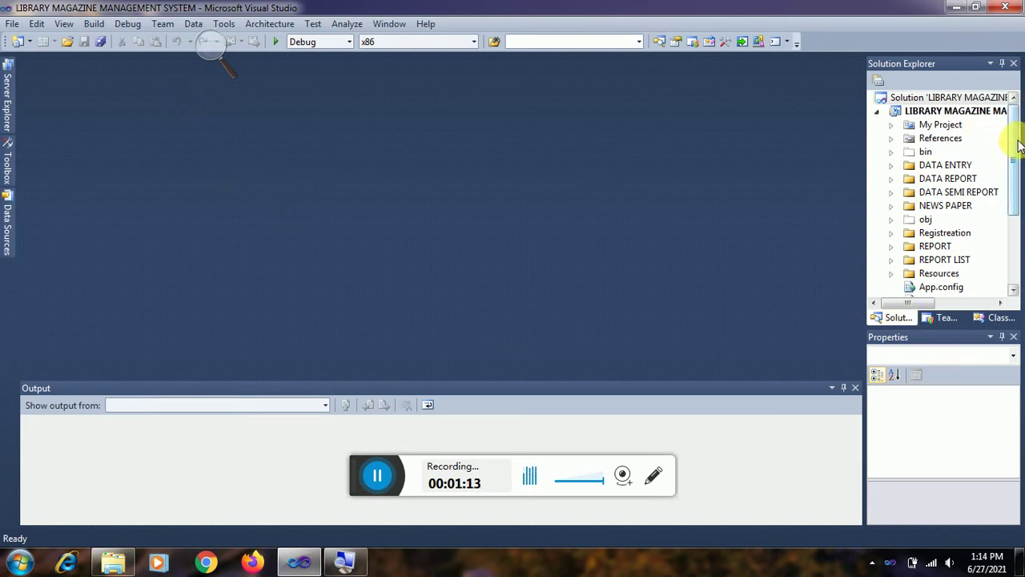
Step: Scroll to the bottom of Solution Explorer and select the Home.vb form file
left_click_drag(1019, 145, 1011, 94)
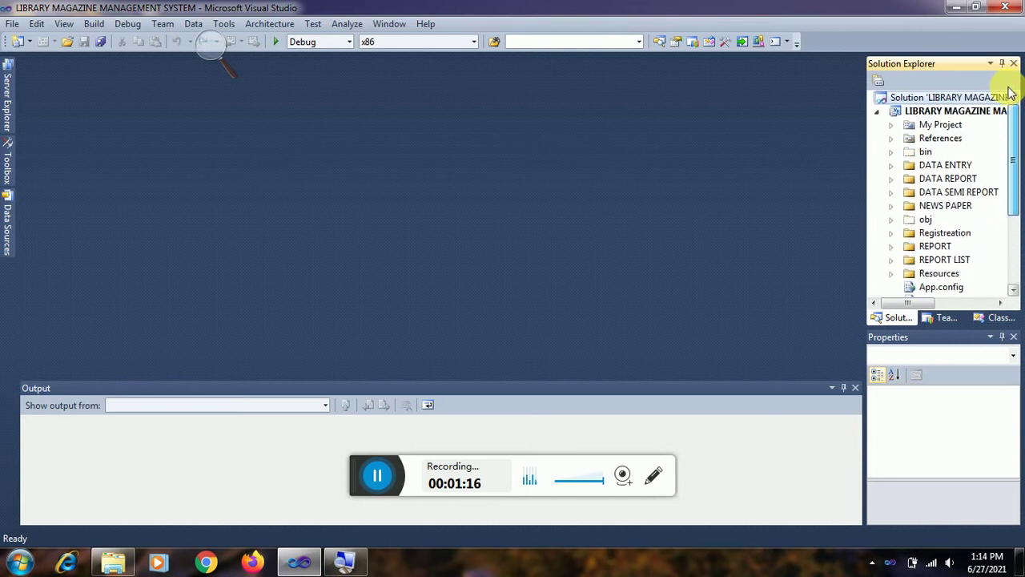
left_click(1011, 94)
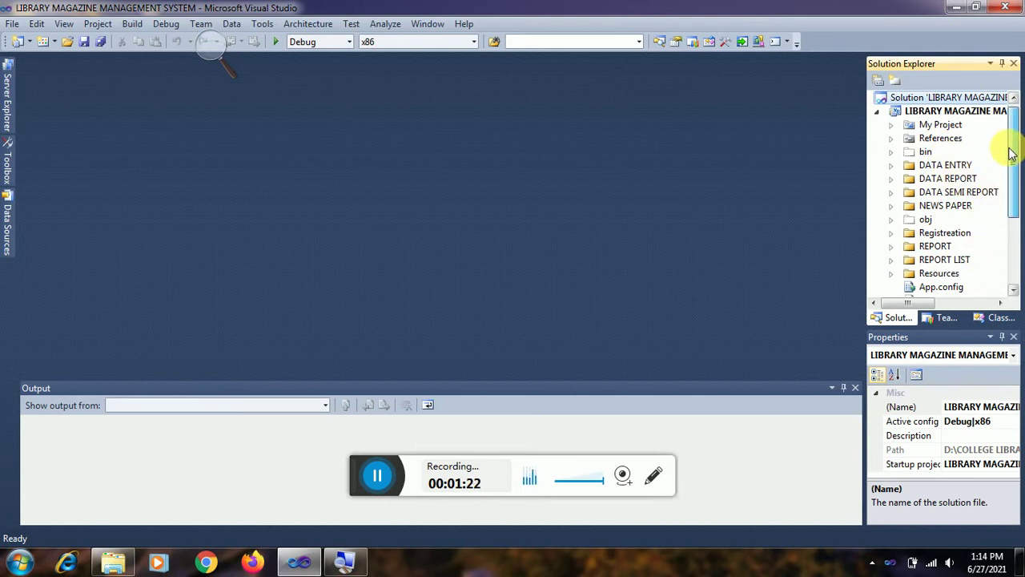
left_click_drag(1011, 154, 1019, 255)
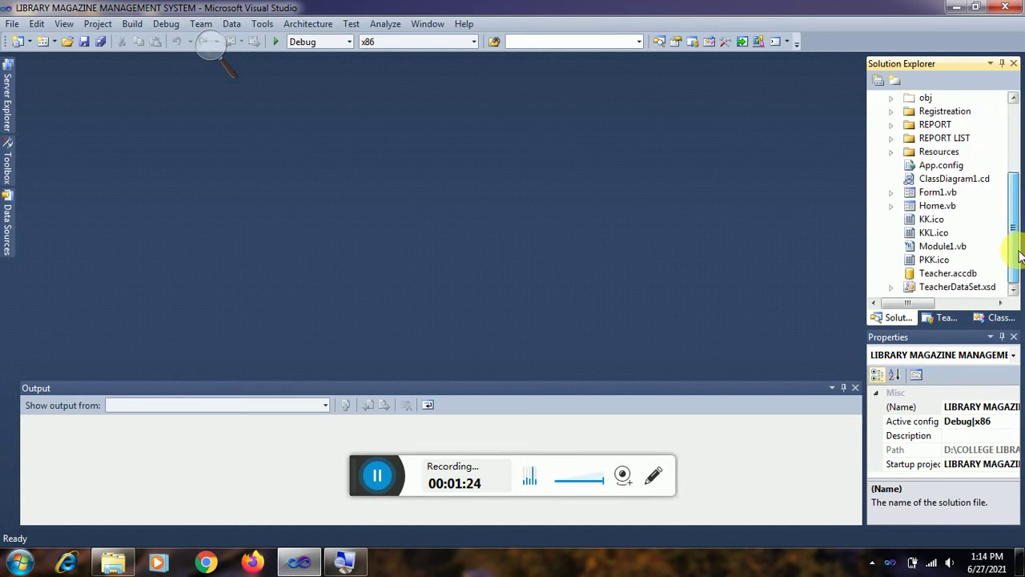
left_click(925, 208)
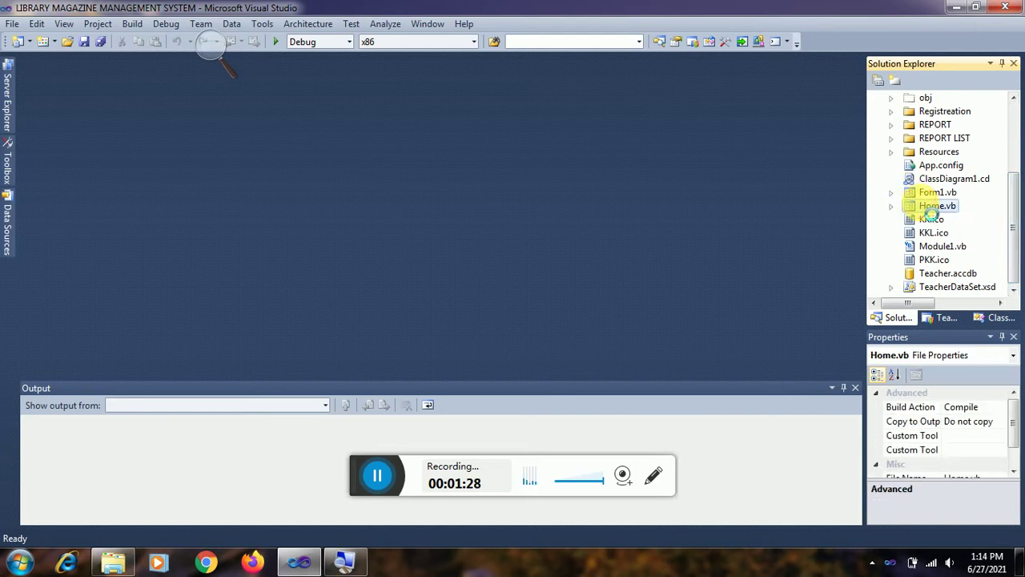
Step: Open Home.vb in the designer, showing its menu and WELCOME : D. A. V. COLLEGE banner
double_click(931, 212)
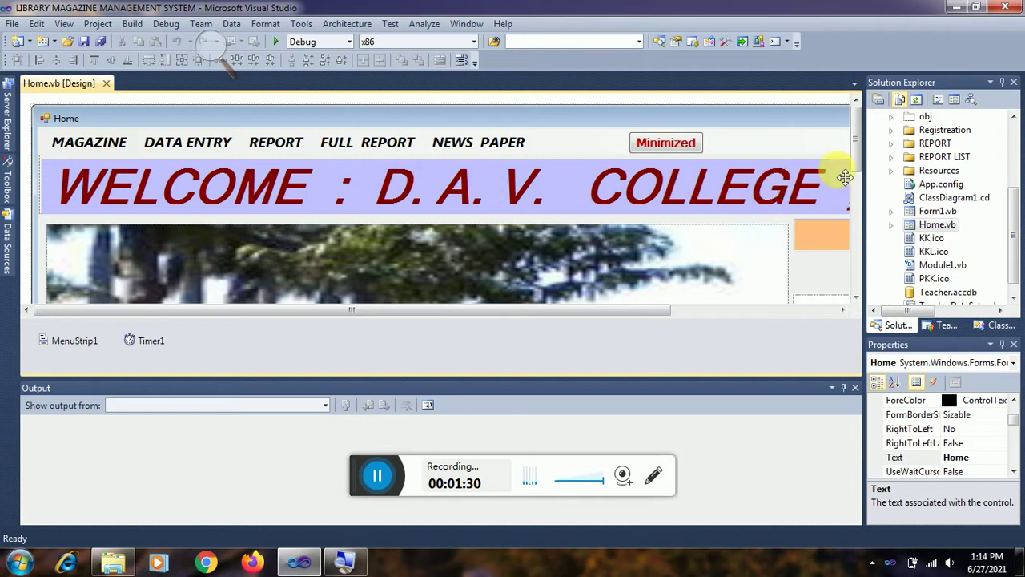
mouse_move(856, 141)
left_mouse_down()
mouse_move(847, 283)
mouse_move(871, 185)
mouse_move(865, 130)
left_mouse_up()
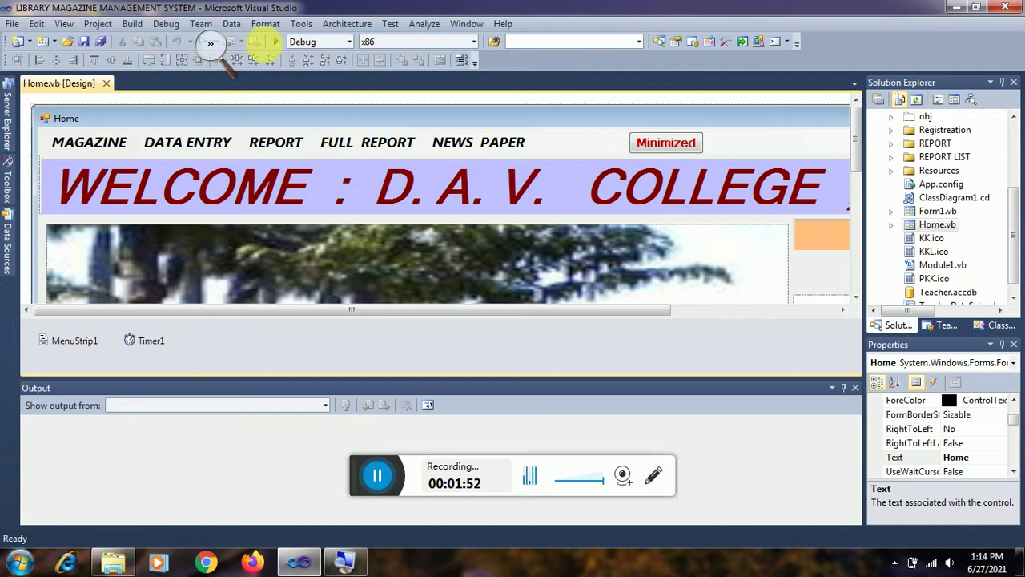
left_click(211, 51)
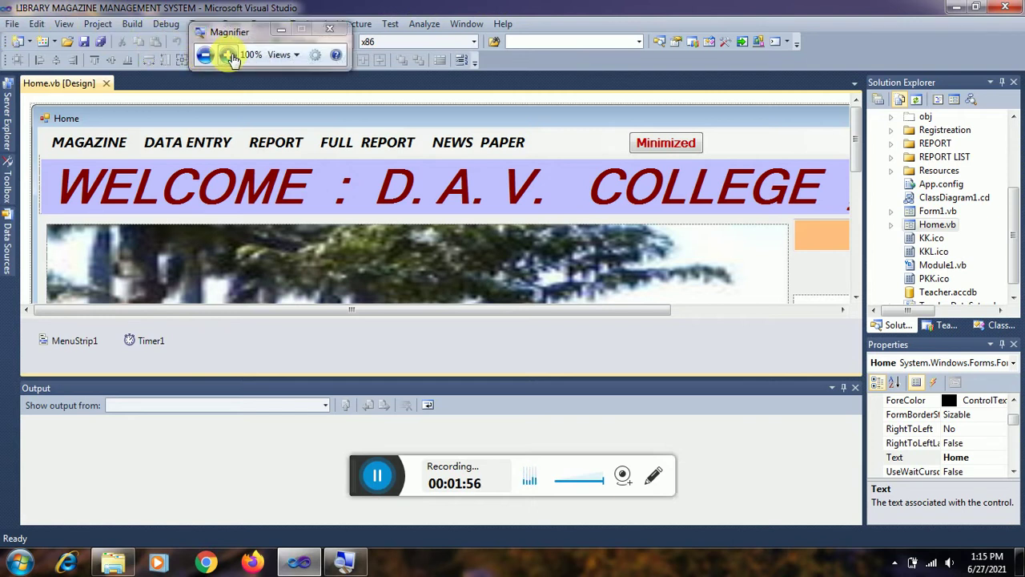
left_click(229, 55)
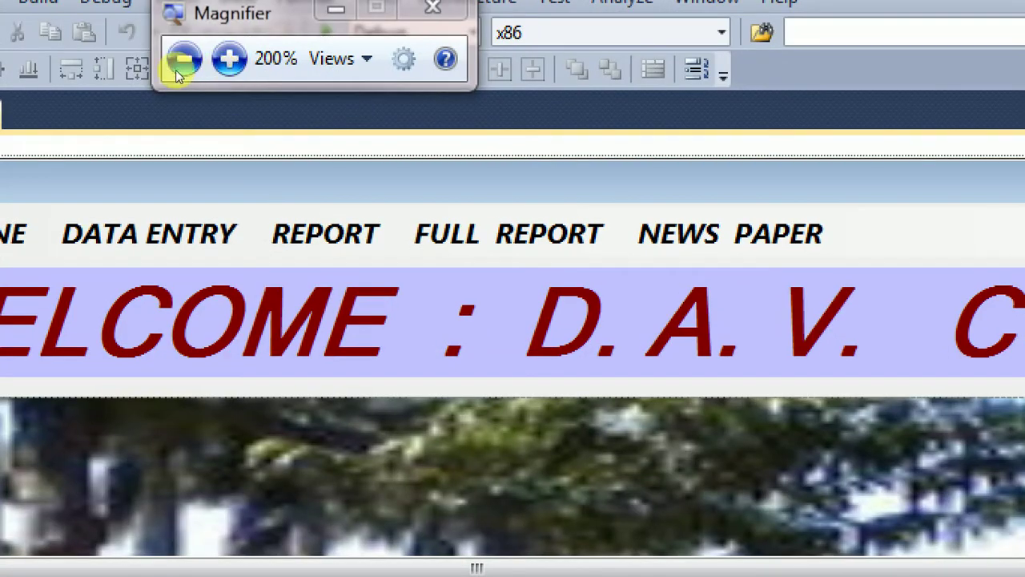
left_click(181, 69)
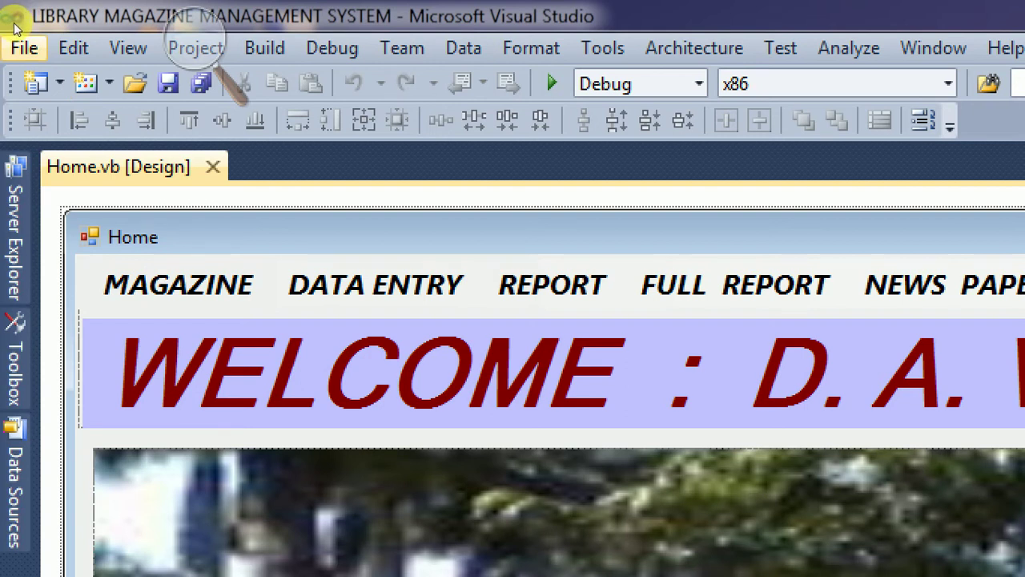
Step: Bring up the Add New Project dialog from the File menu
left_click(19, 38)
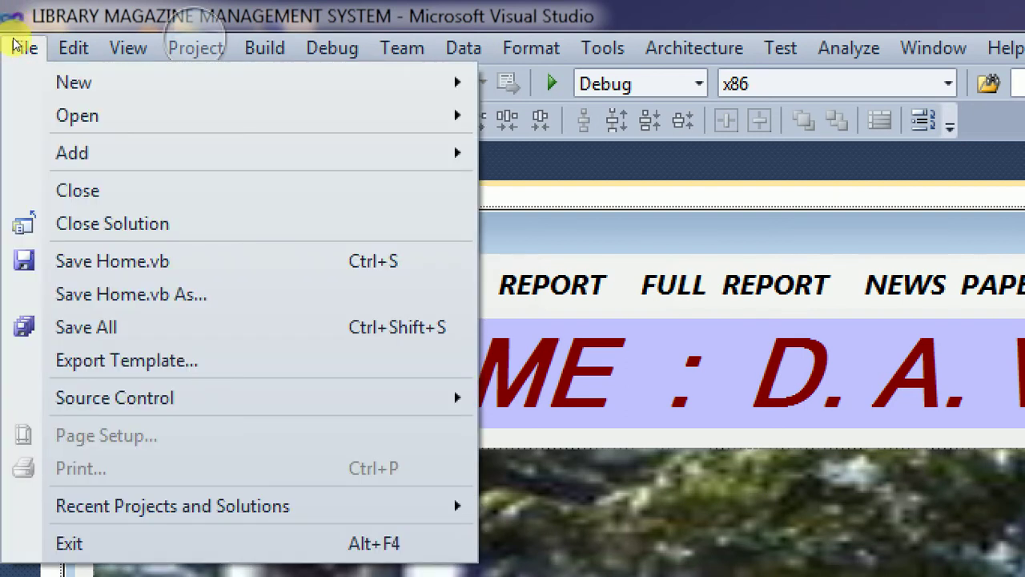
mouse_move(38, 76)
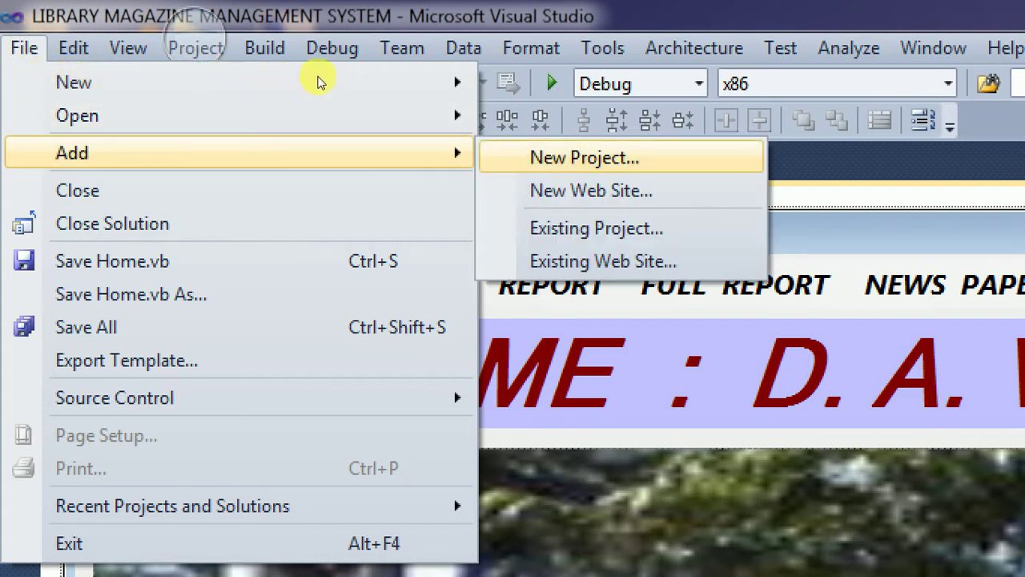
key("Escape")
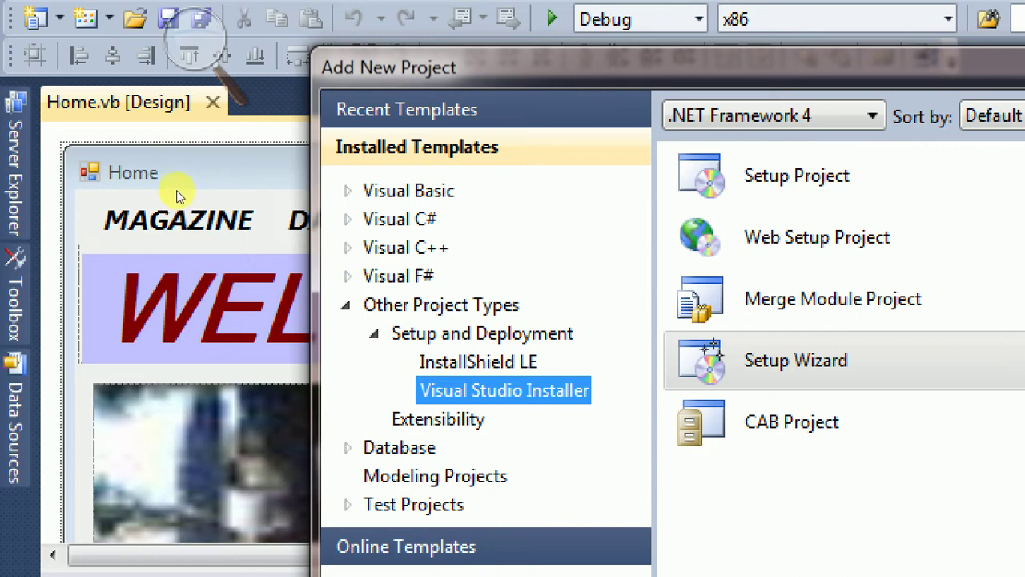
Step: Create a Setup Wizard project under Other Project Types > Setup and Deployment > Visual Studio Installer
left_click(347, 305)
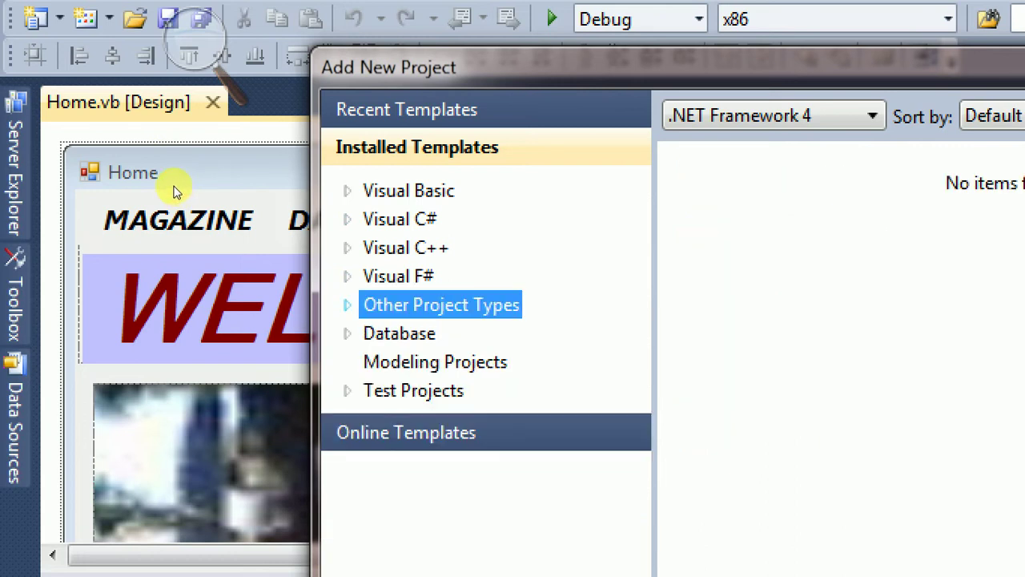
key("Right")
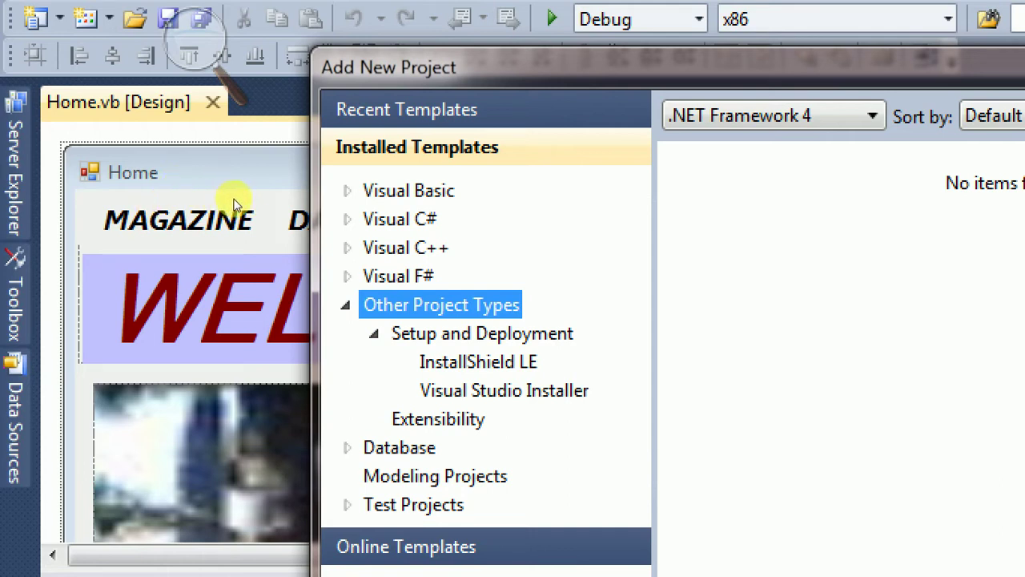
left_click(375, 333)
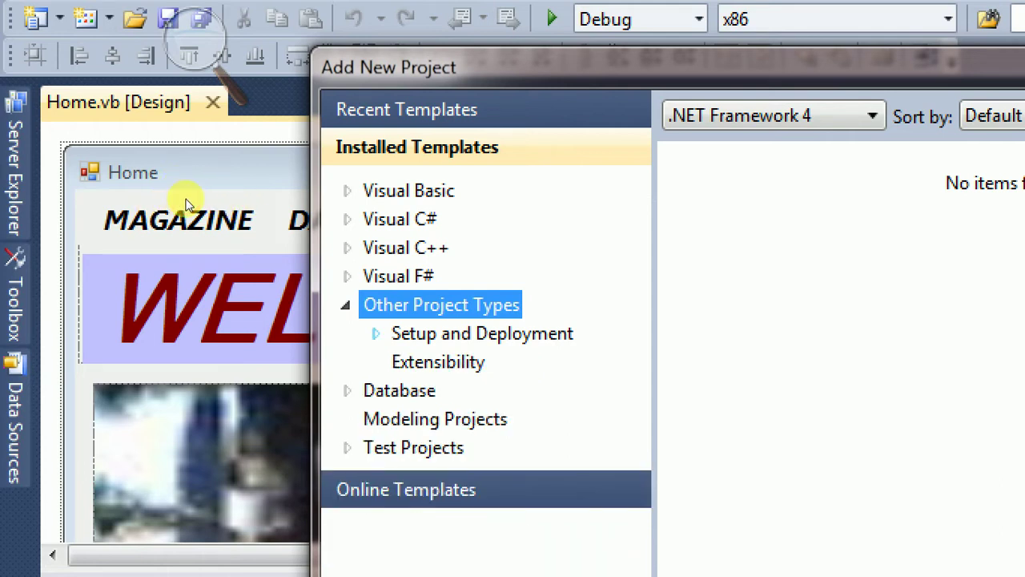
left_click(375, 334)
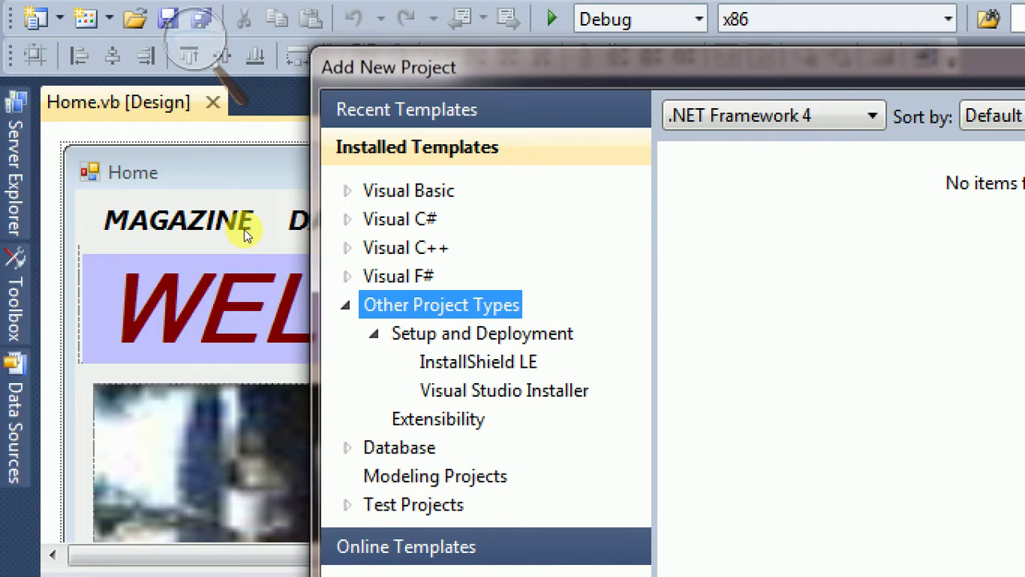
left_click(504, 391)
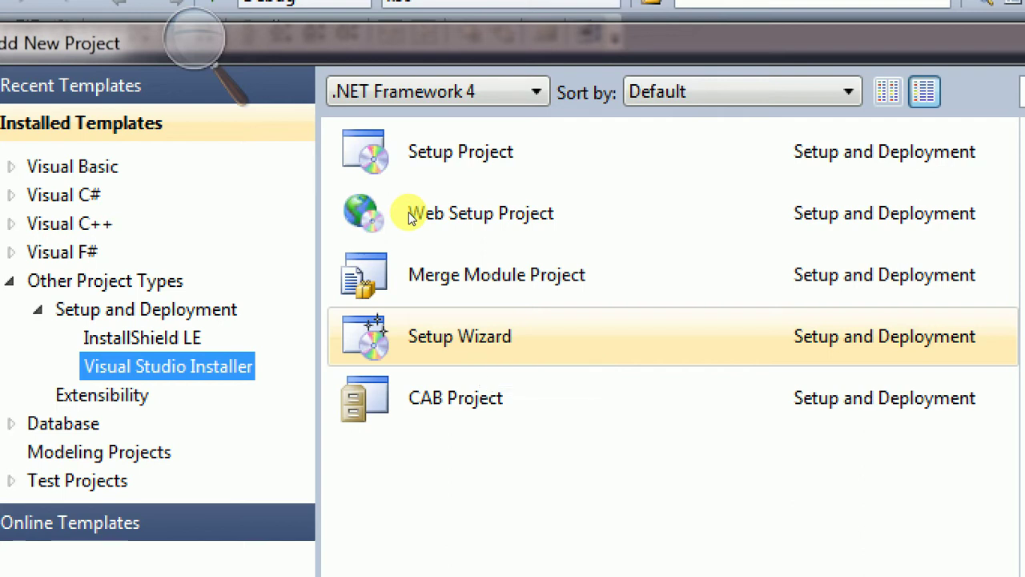
left_click(409, 213)
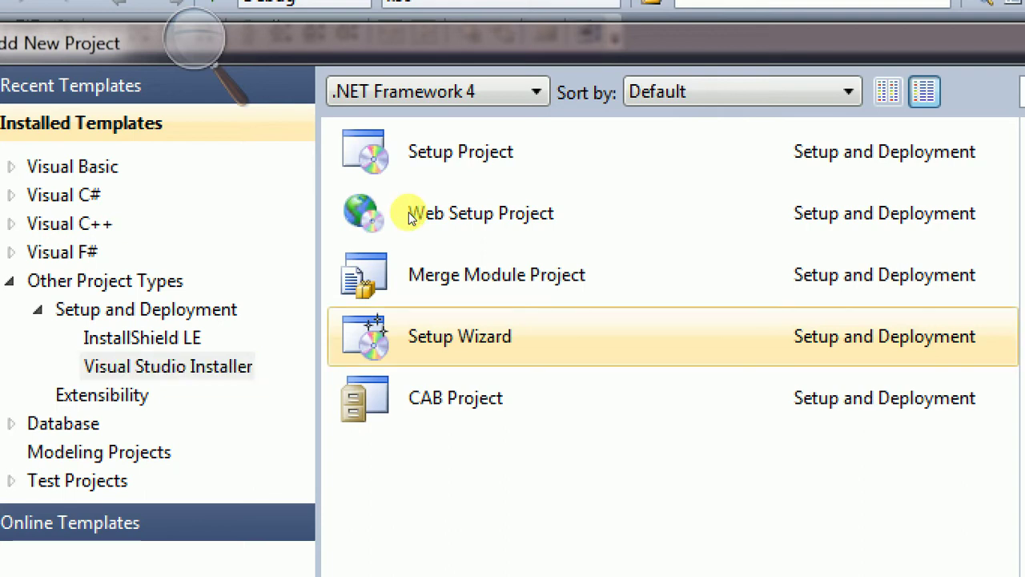
double_click(409, 213)
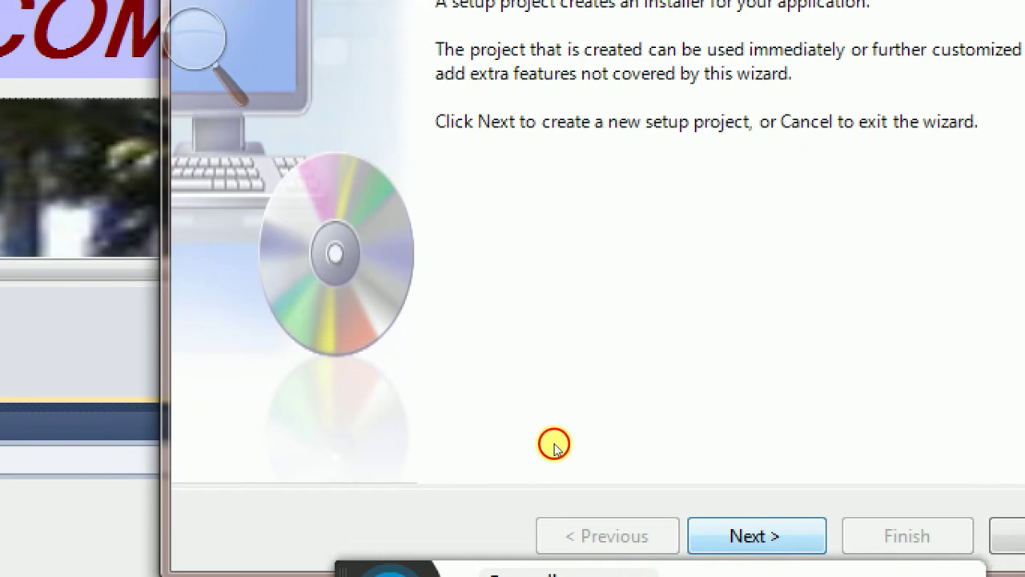
Step: Pass the wizard's welcome page, keeping the Windows application setup type
key("Return")
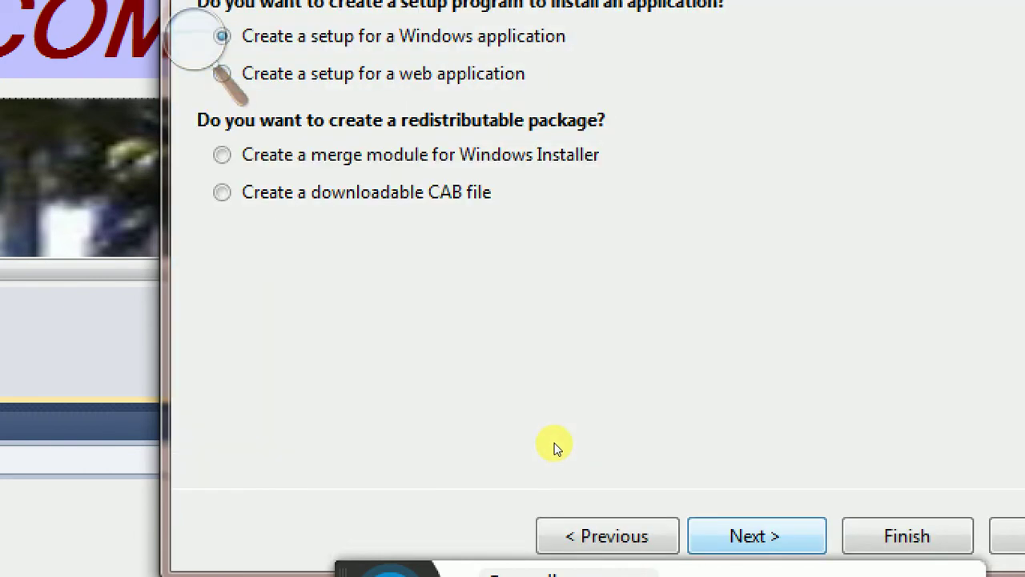
key("Return")
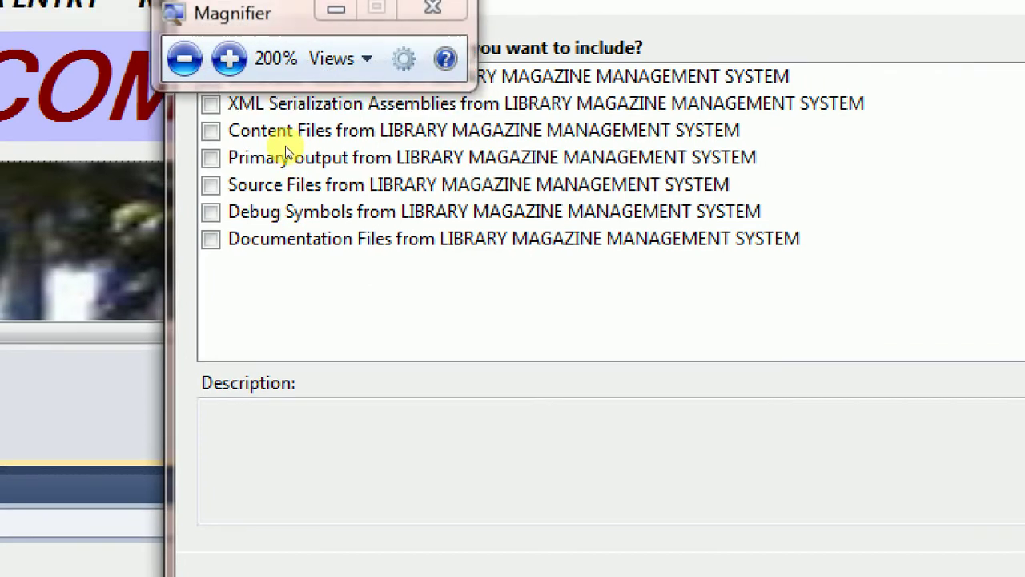
left_click_drag(286, 157, 203, 364)
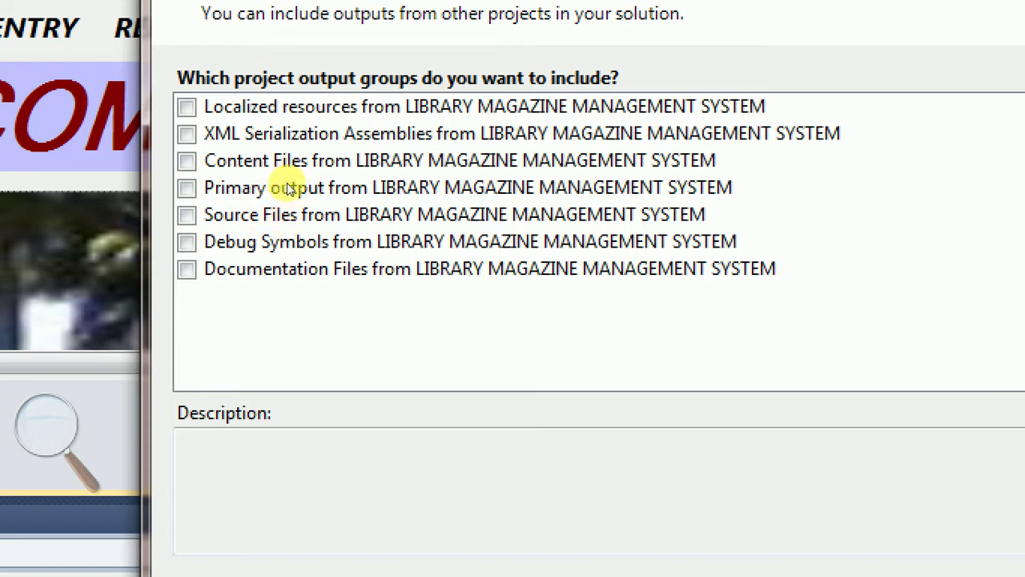
Step: Include Localized resources, XML Serialization Assemblies and Content Files outputs in the setup
key("Down")
key("space")
key("Down")
key("space")
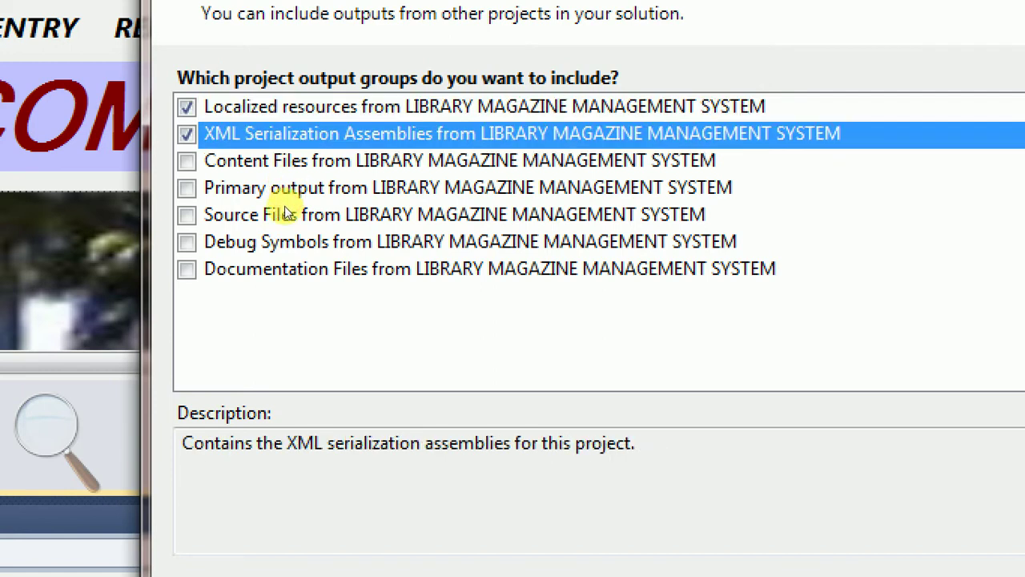
key("Down")
key("space")
Step: Also include Primary output, Source Files, Debug Symbols and Documentation Files, then continue
key("Down")
key("space")
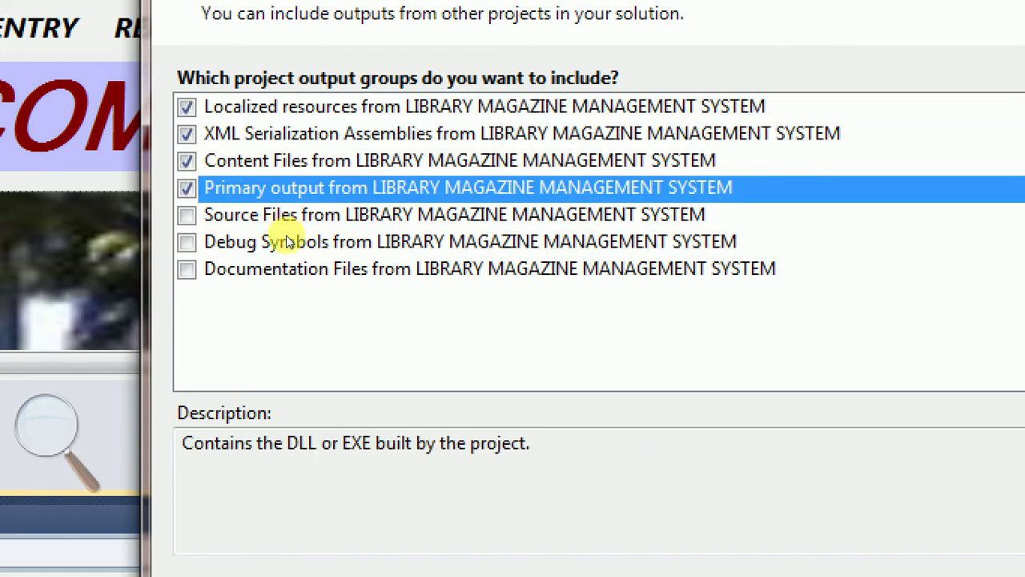
key("Down")
key("space")
key("Down")
key("space")
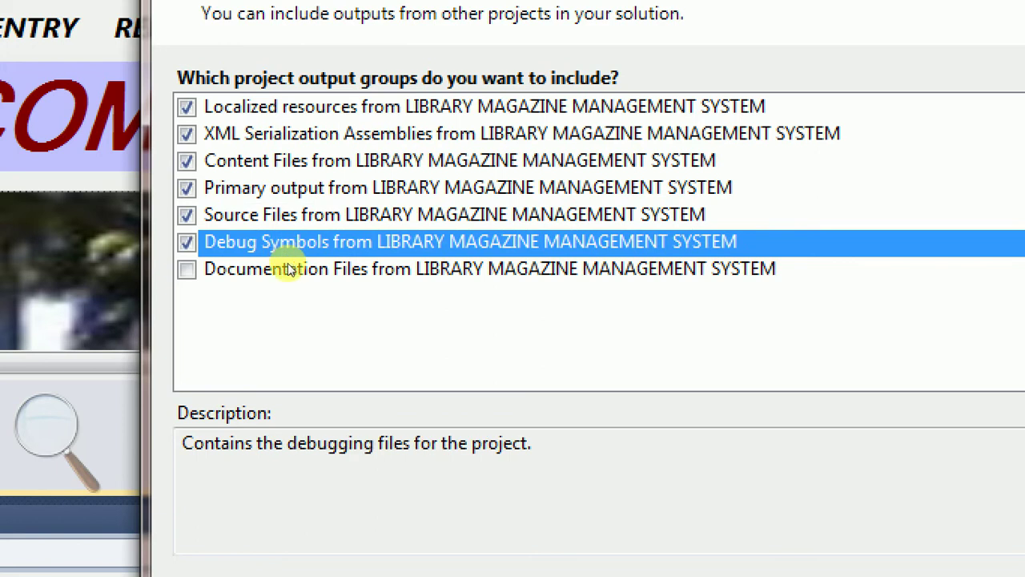
key("Down")
key("space")
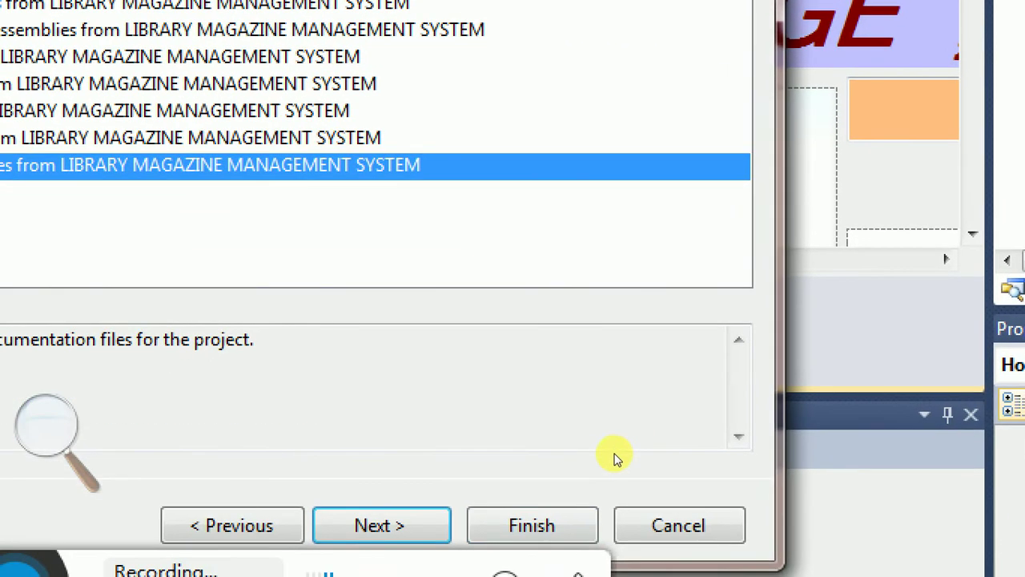
key("Return")
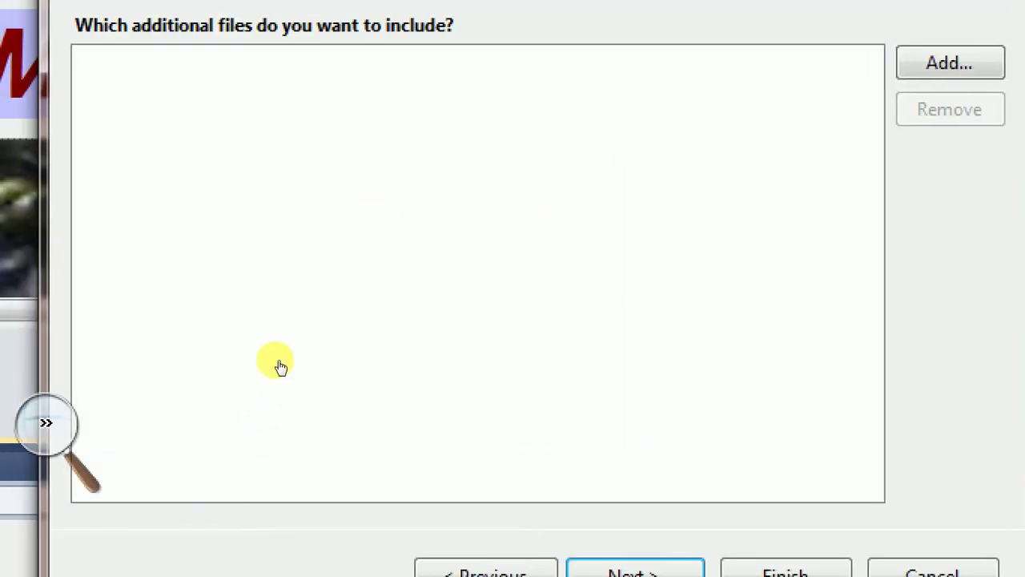
Step: Reduce the Windows Magnifier zoom and move its controls out of the way
left_click(46, 423)
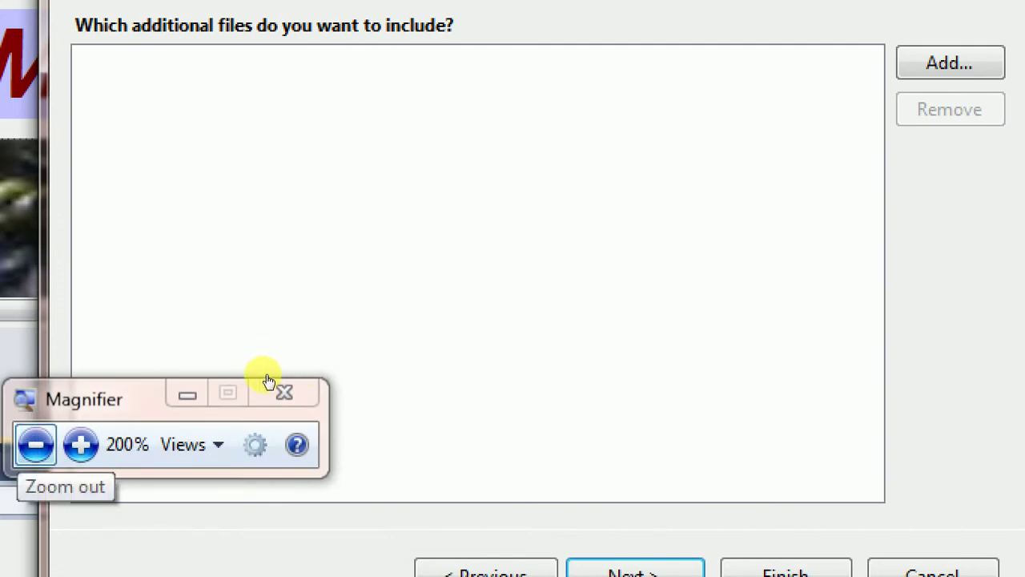
left_click(35, 445)
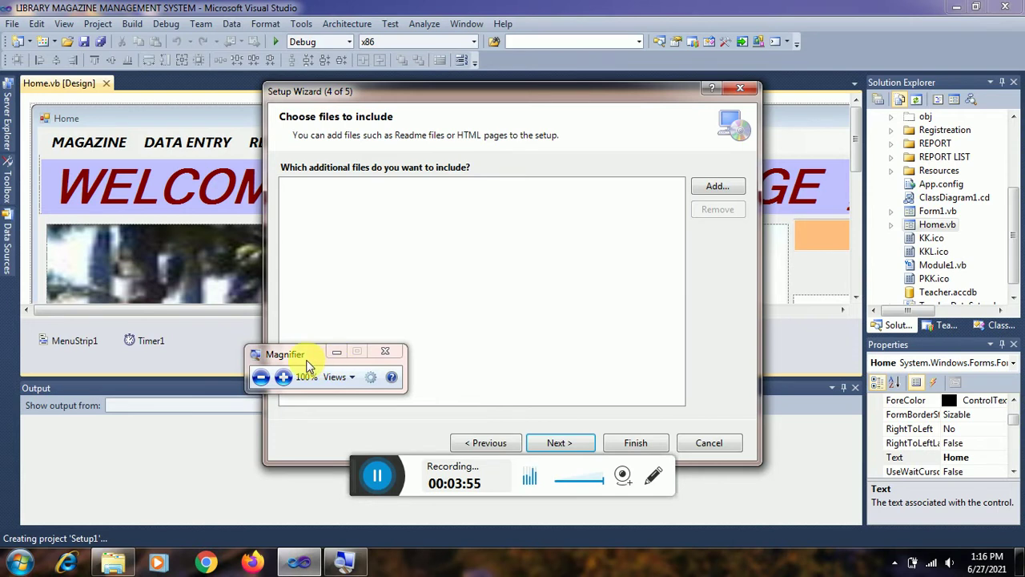
left_click_drag(297, 358, 98, 84)
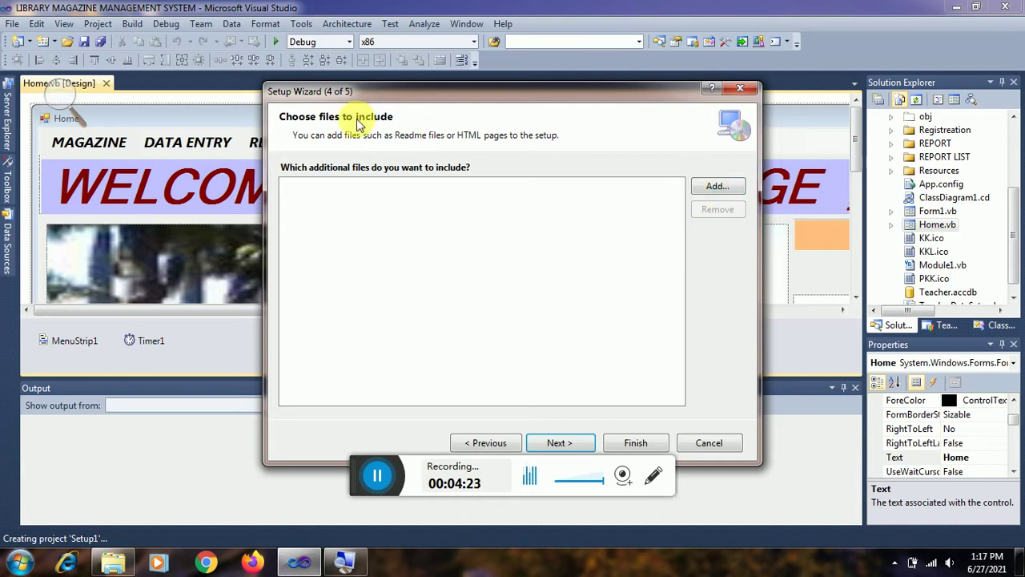
Step: Restore magnification to 200% and open the file browser to add extra setup files
left_click(62, 95)
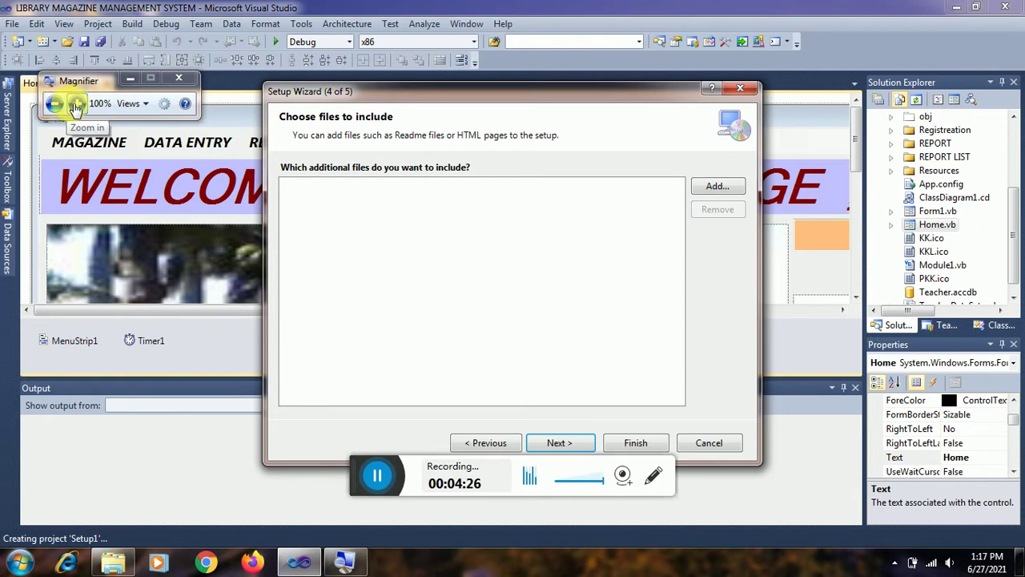
left_click(76, 103)
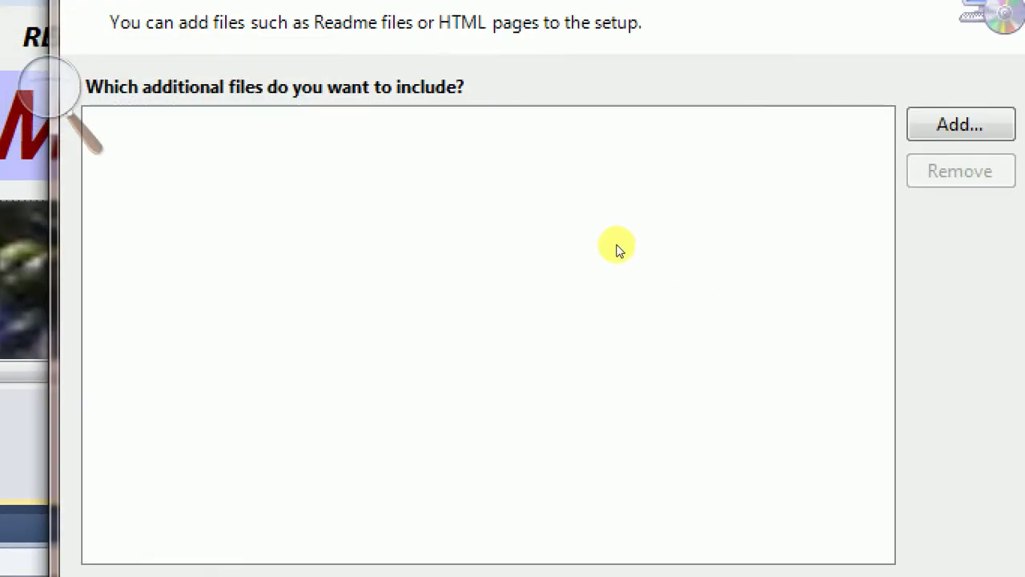
left_click(702, 188)
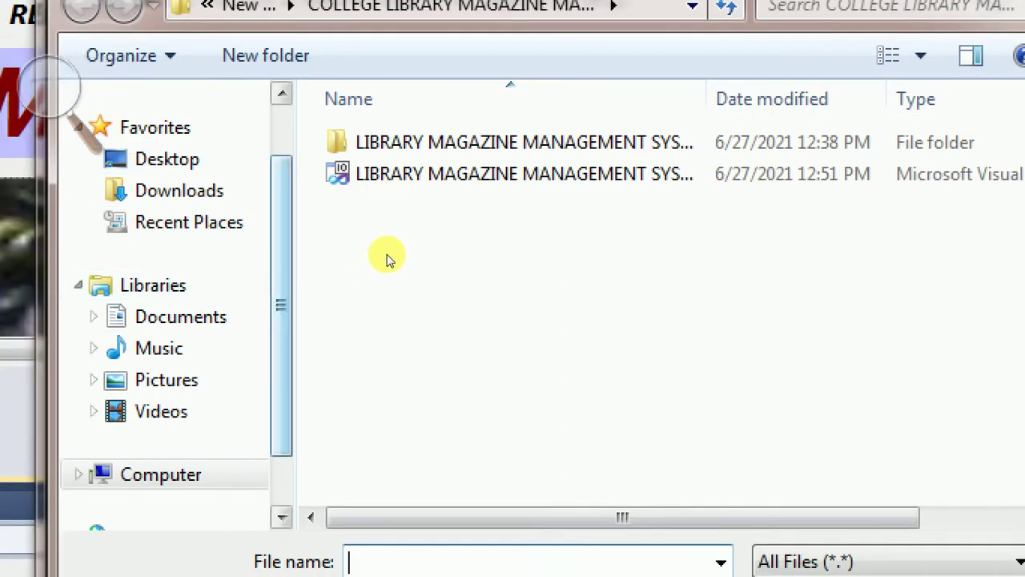
Step: Browse to LIBRARY MAGAZINE MANAGEMENT SYSTEM\bin\Debug and select all eight files
scroll(384, 284, "down", 2)
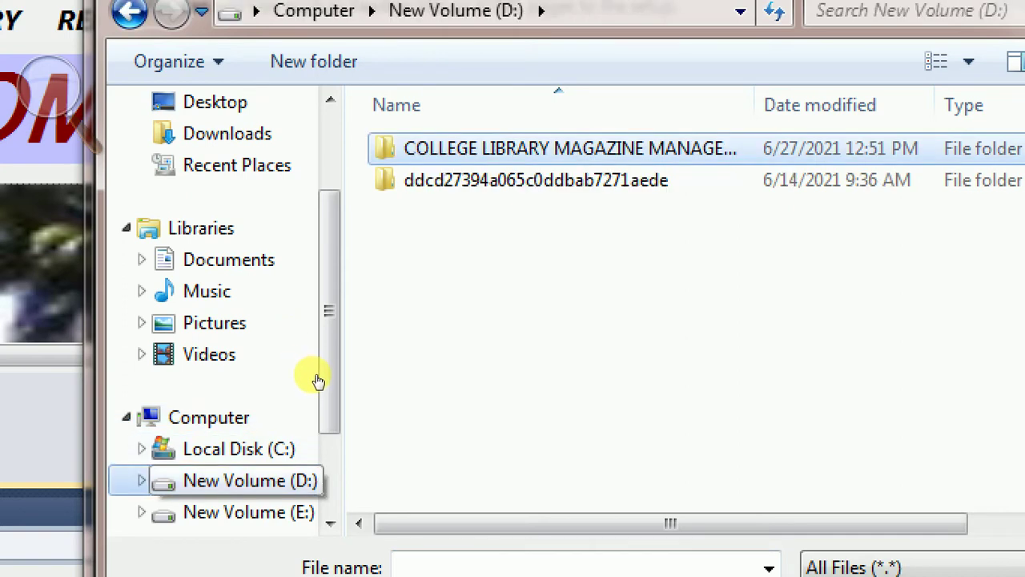
double_click(500, 207)
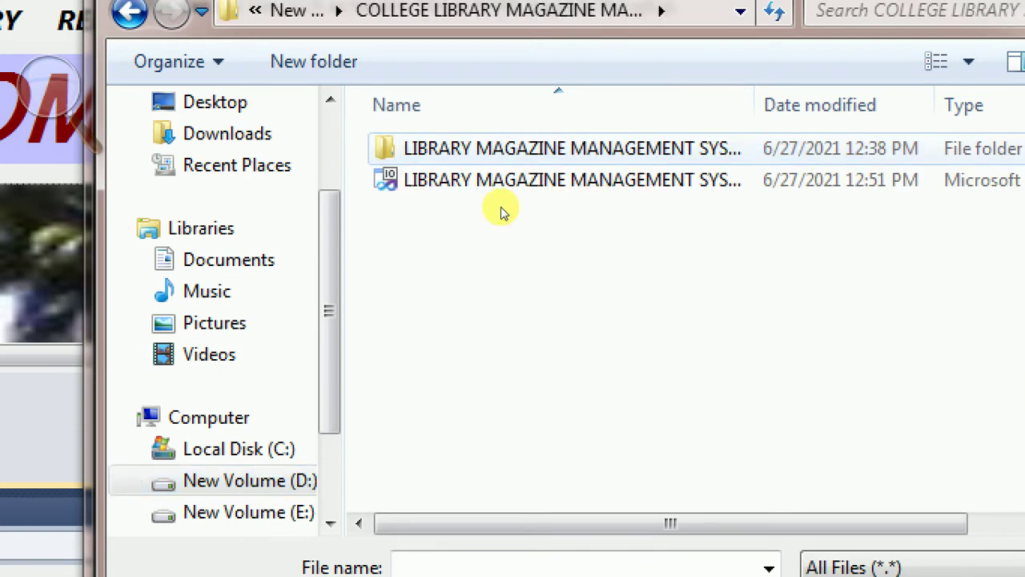
key("Down")
key("Return")
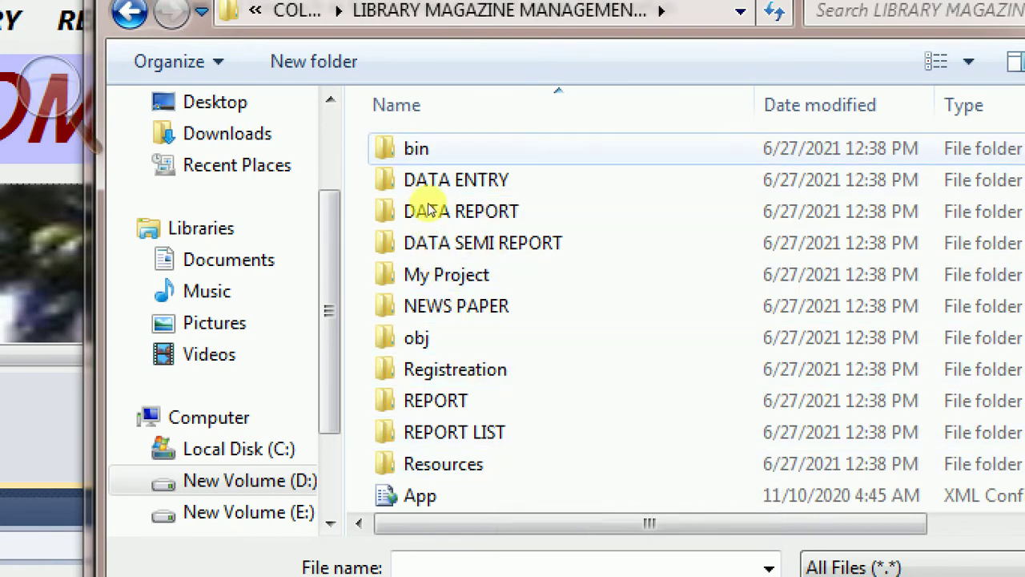
key("Down")
key("Return")
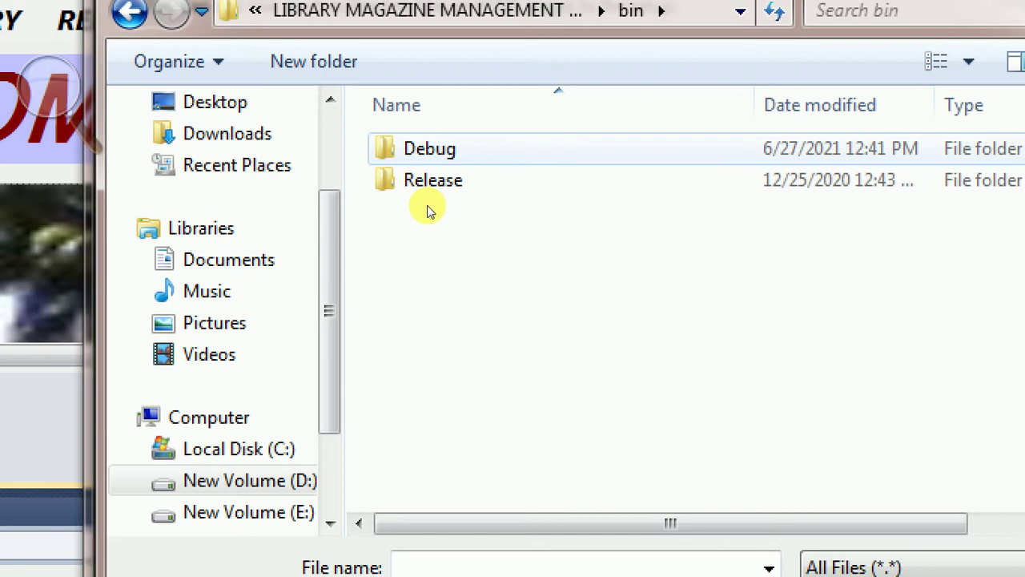
key("Return")
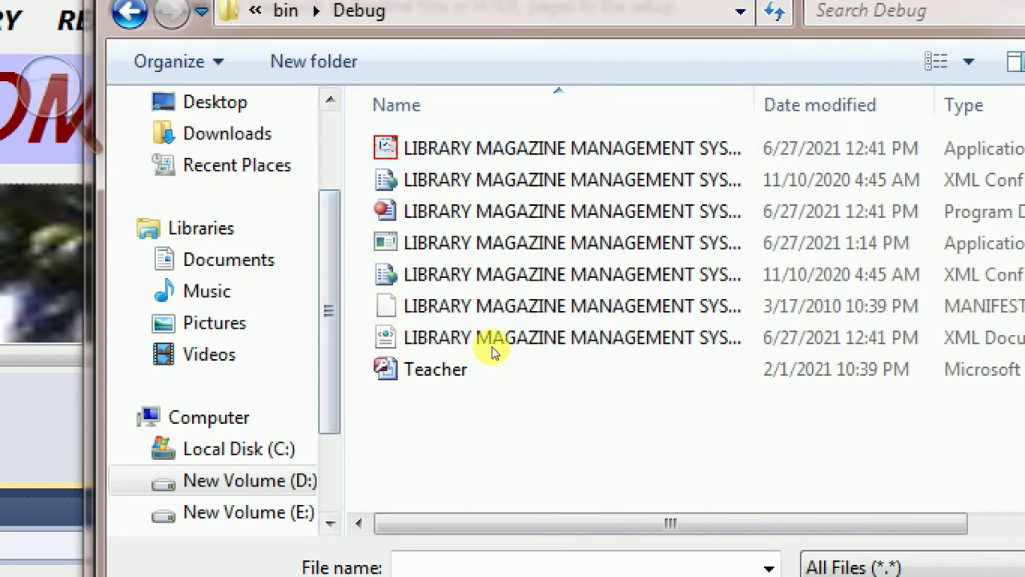
left_click_drag(482, 324, 476, 192)
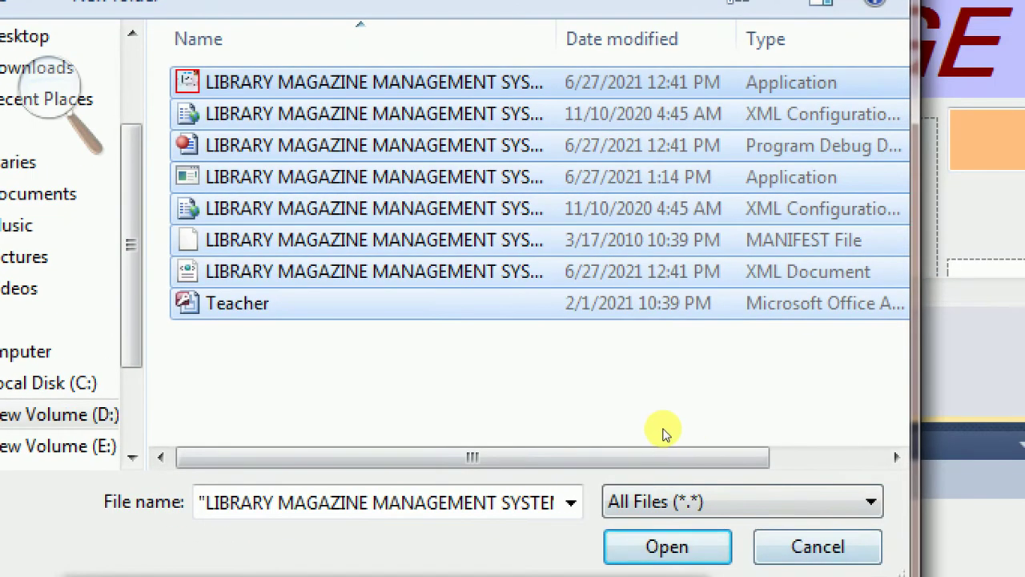
Step: Add the selected files and finish the wizard to create Setup1
key("Return")
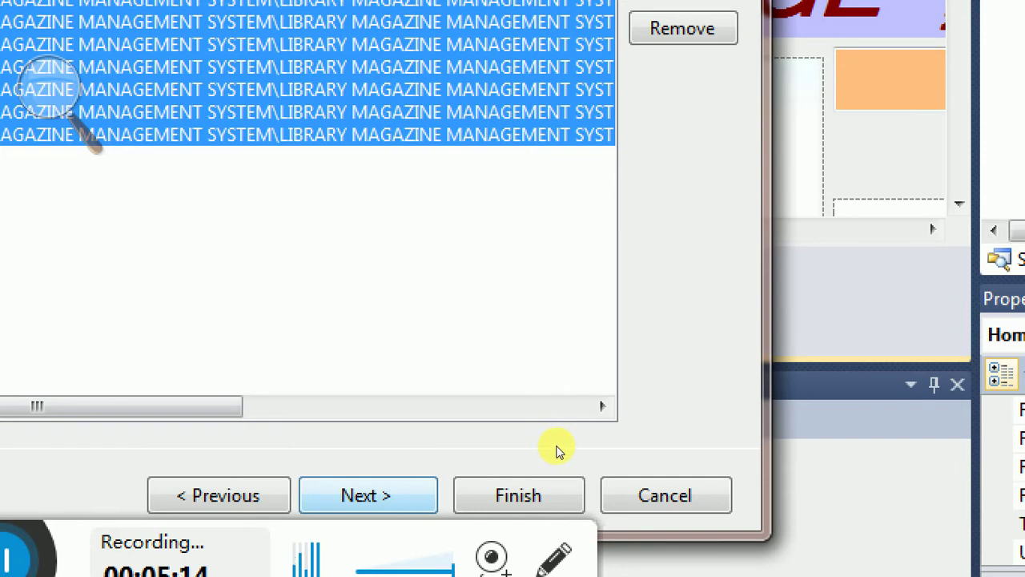
key("Return")
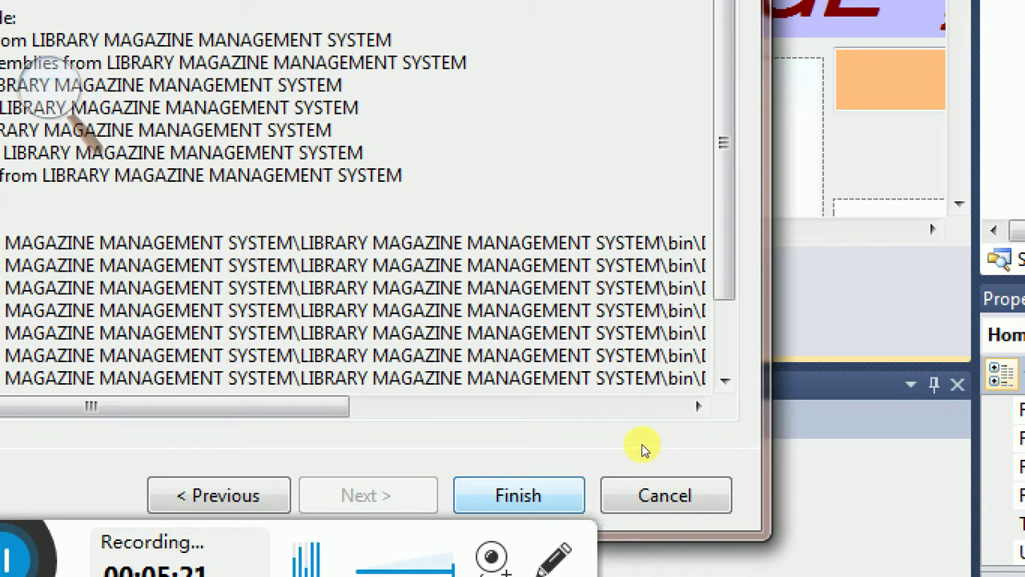
key("Return")
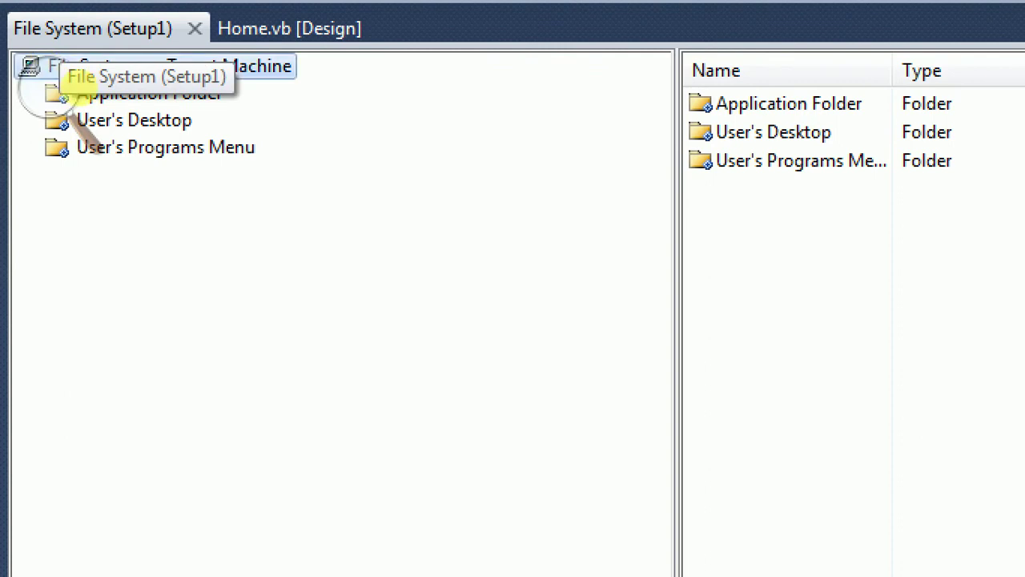
Step: Select Application Folder in the File System (Setup1) editor to list its outputs and assemblies
left_click(117, 103)
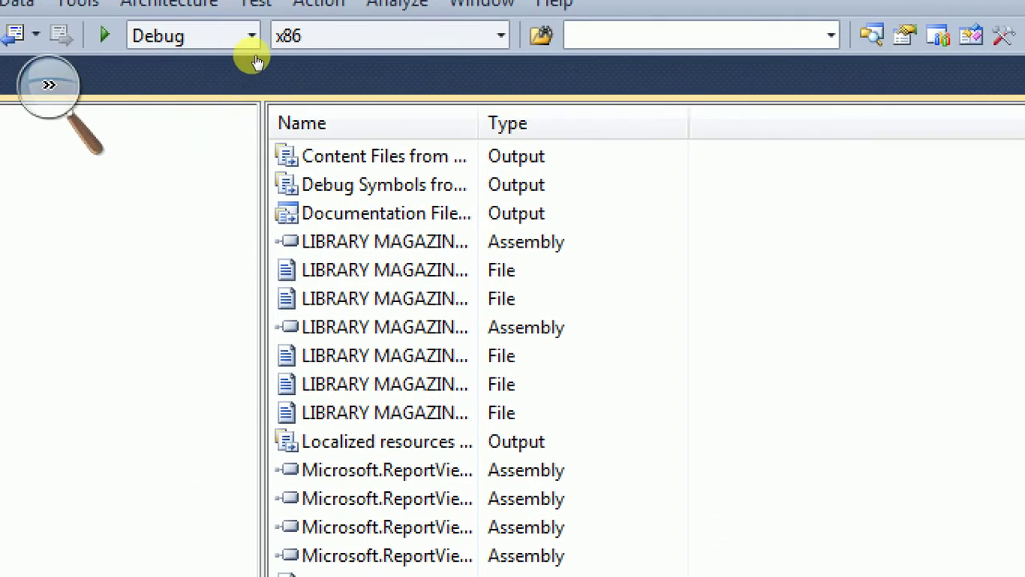
left_click(49, 85)
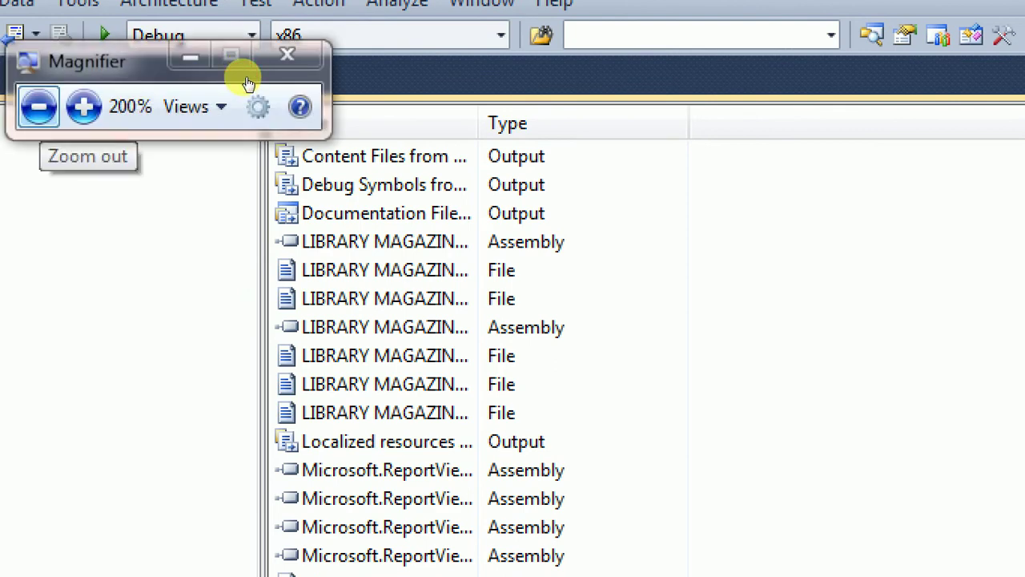
left_click(38, 107)
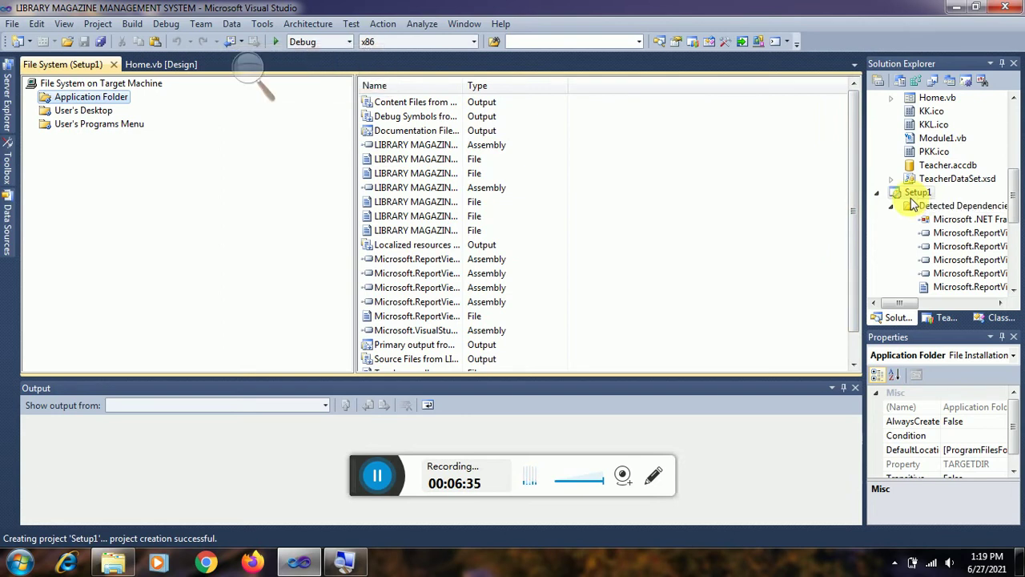
left_click(246, 73)
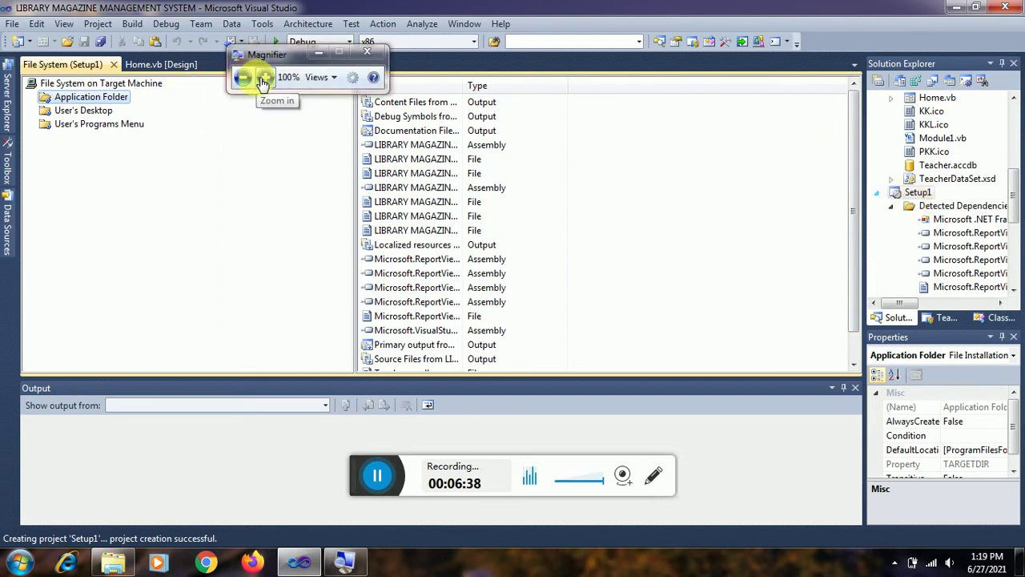
left_click(267, 77)
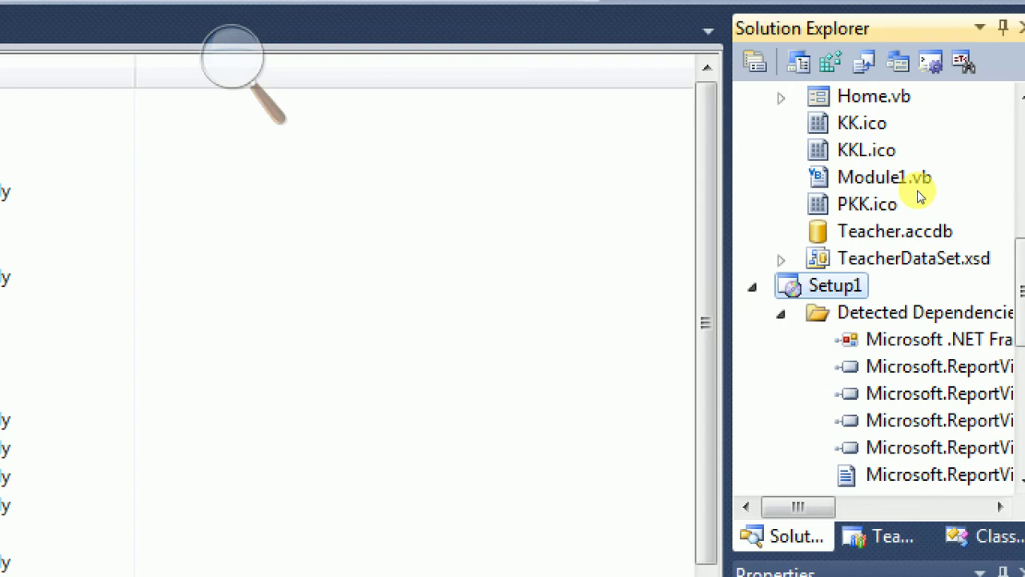
Step: Build Setup1, then rebuild it, ending with 2 succeeded, 0 failed, 0 skipped
key("shift+F10")
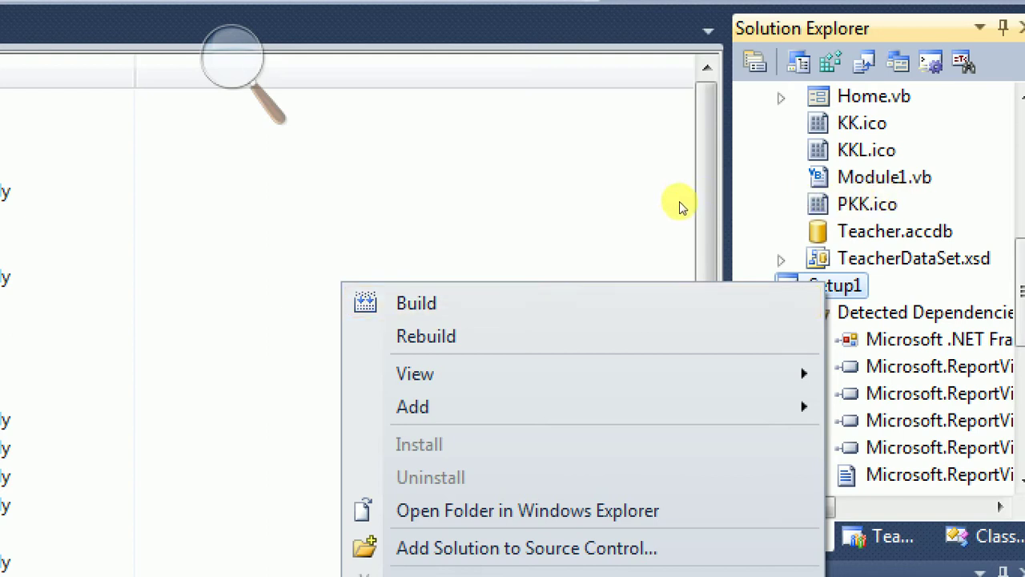
key("Return")
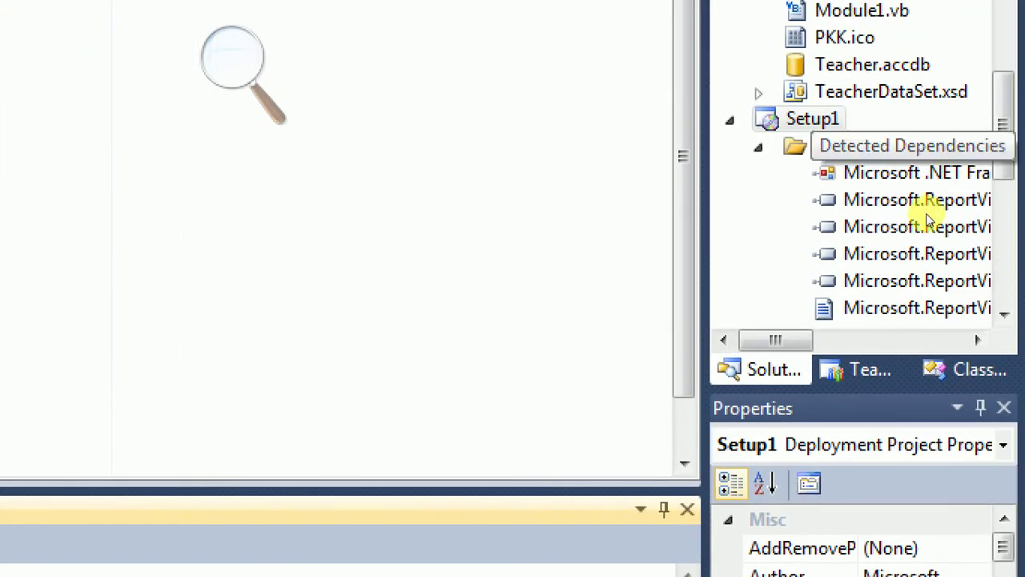
left_click(919, 193)
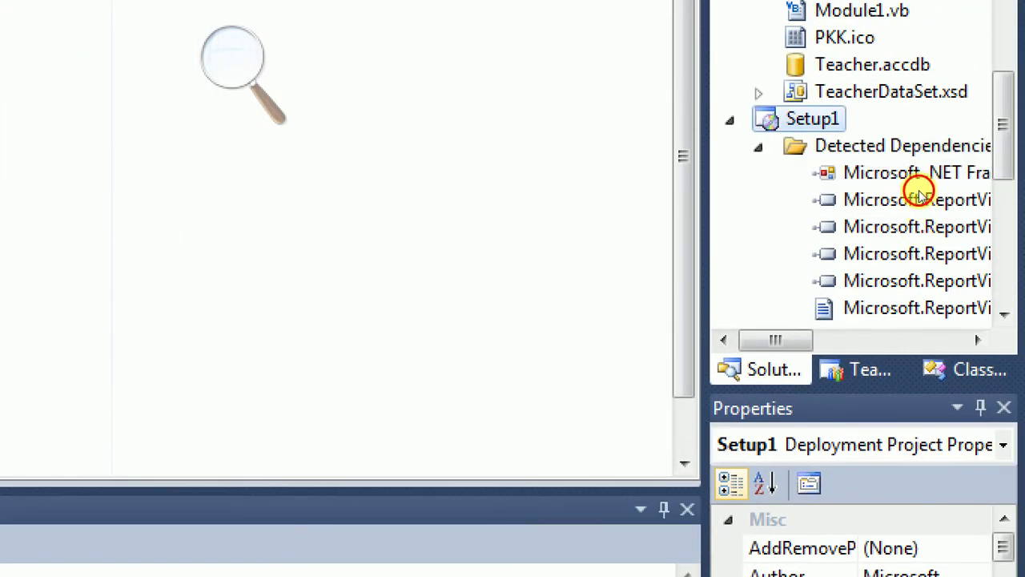
right_click(920, 192)
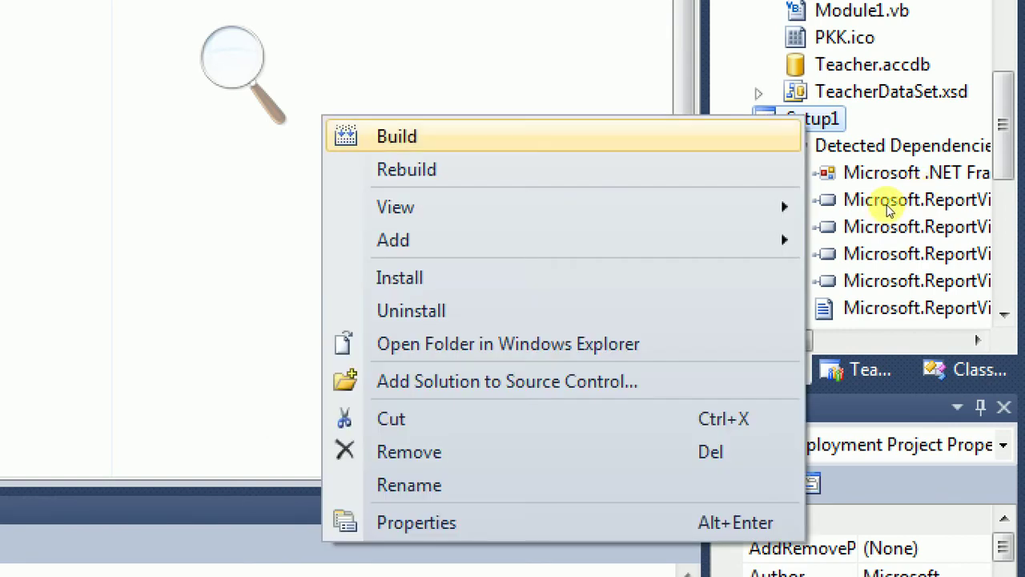
left_click(710, 220)
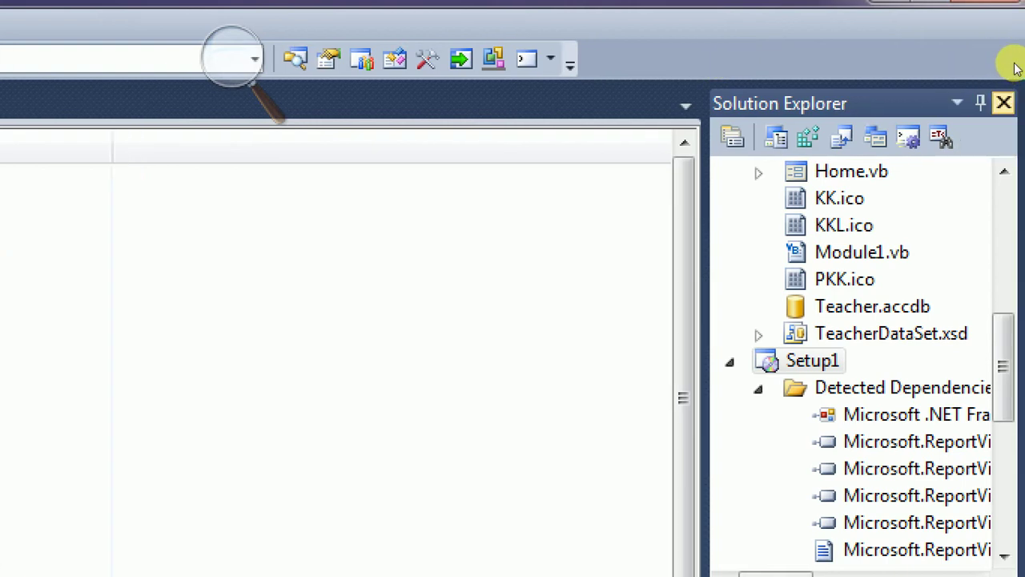
Step: Close the Solution Explorer and Team Explorer panels, Visual Studio, and the project folder window
left_click(1003, 102)
left_click(1004, 102)
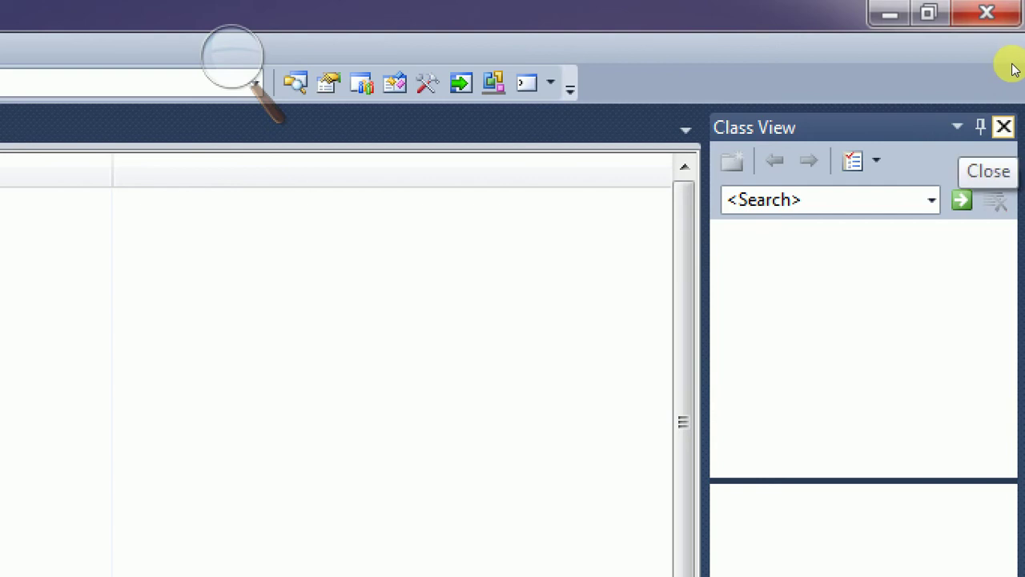
left_click(1006, 12)
left_click(1007, 10)
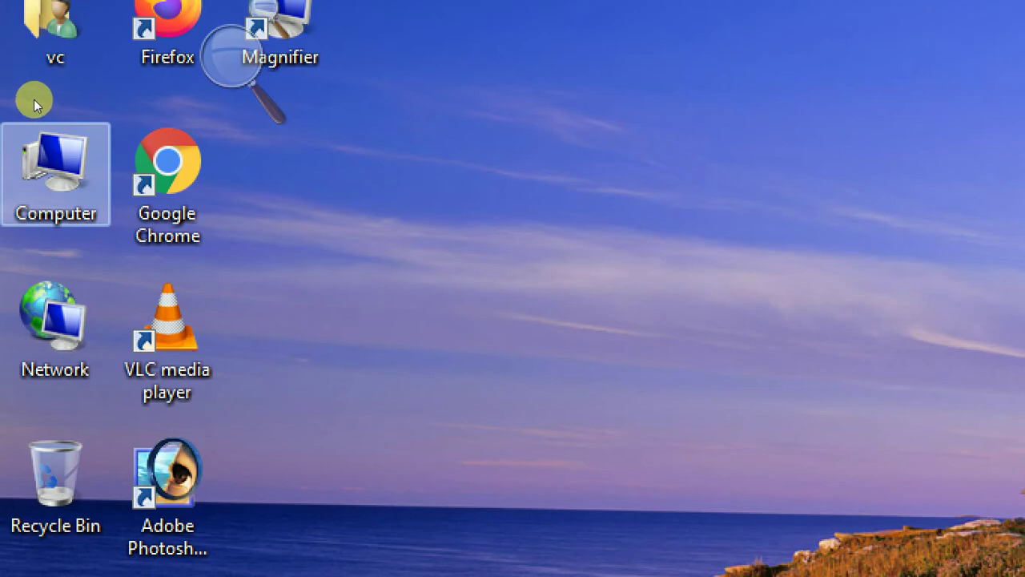
Step: Open the COLLEGE LIBRARY MAGAZINE MANAGEMENT SYSTEM folder on New Volume (D:) and select Setup1
double_click(34, 99)
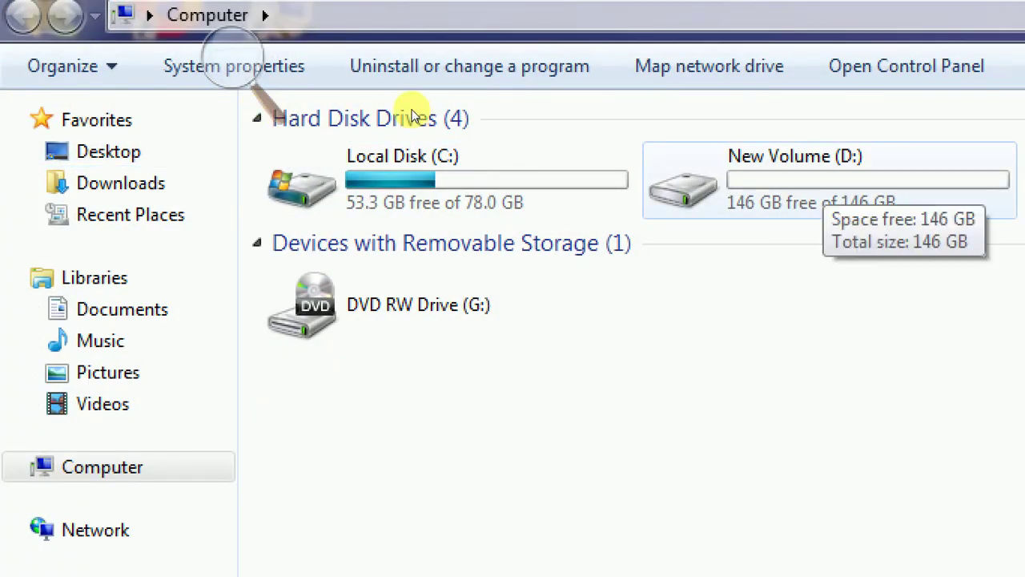
double_click(823, 181)
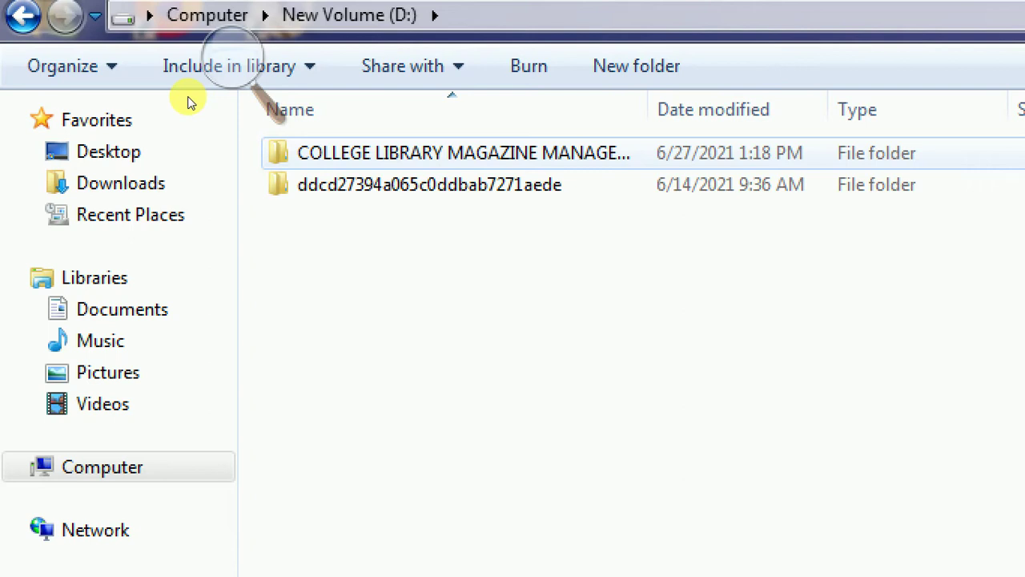
key("Return")
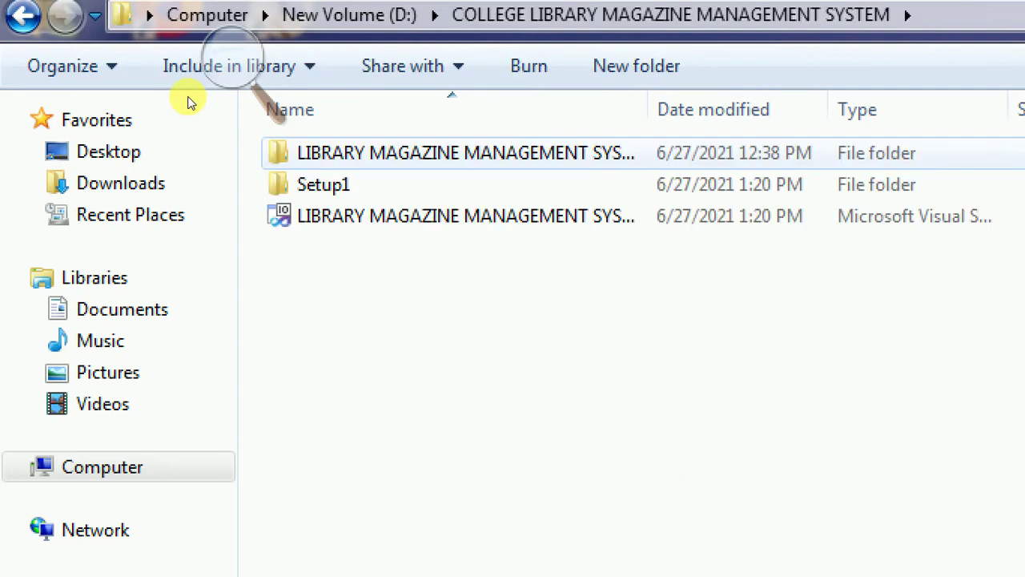
key("End")
key("Up")
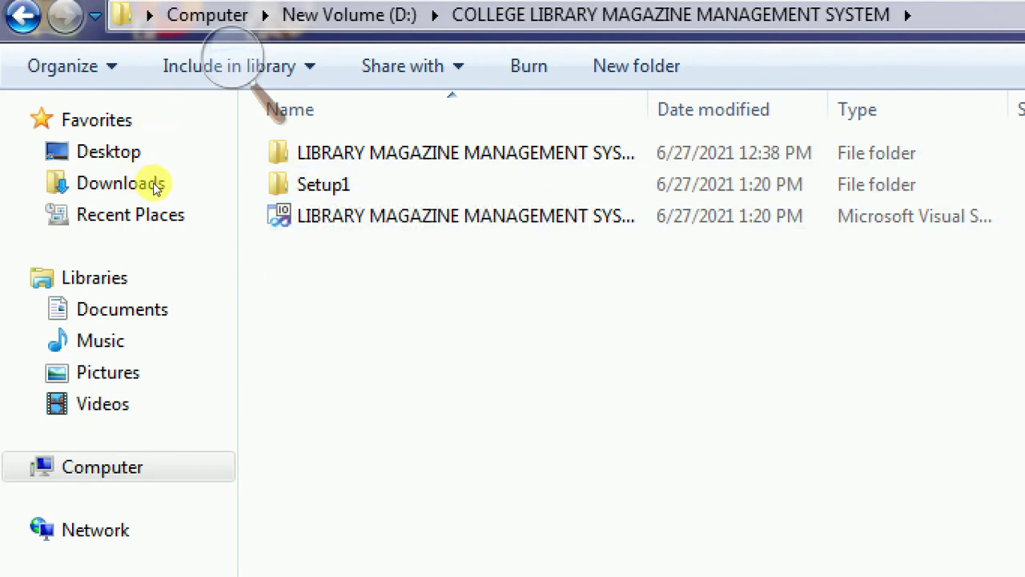
Step: Create a New folder in the project folder
right_click(309, 318)
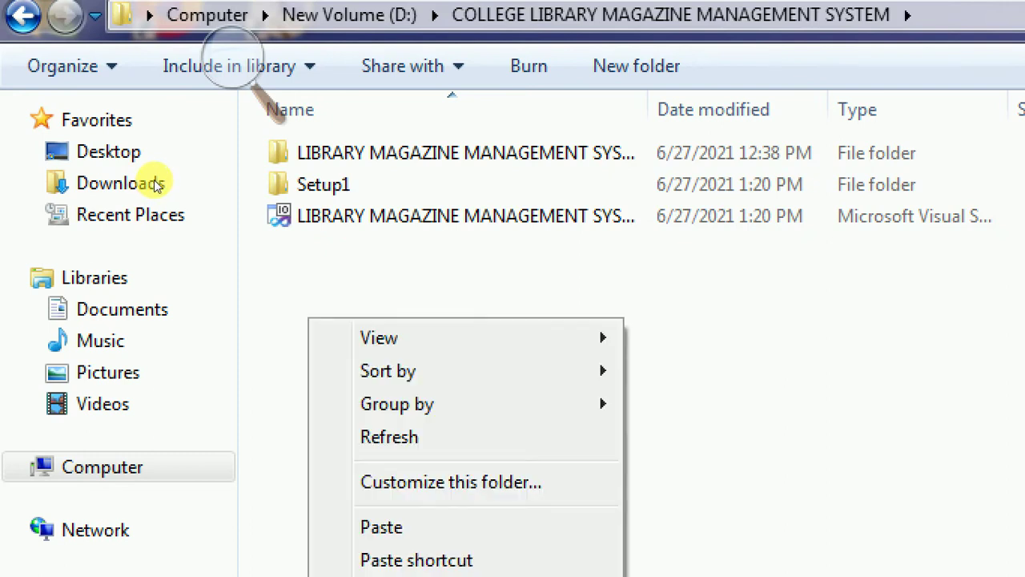
key("Down")
key("Down")
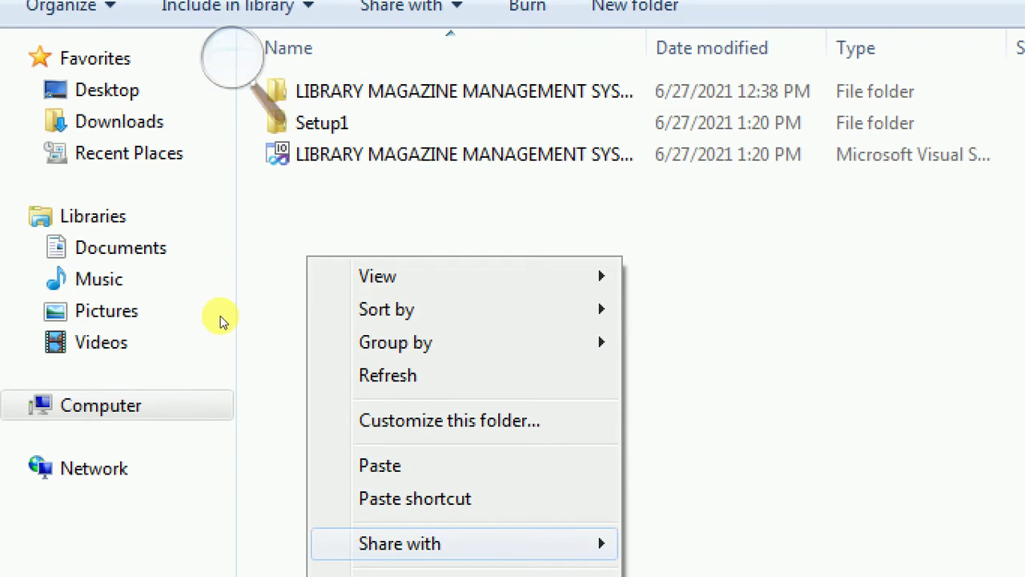
key("Down")
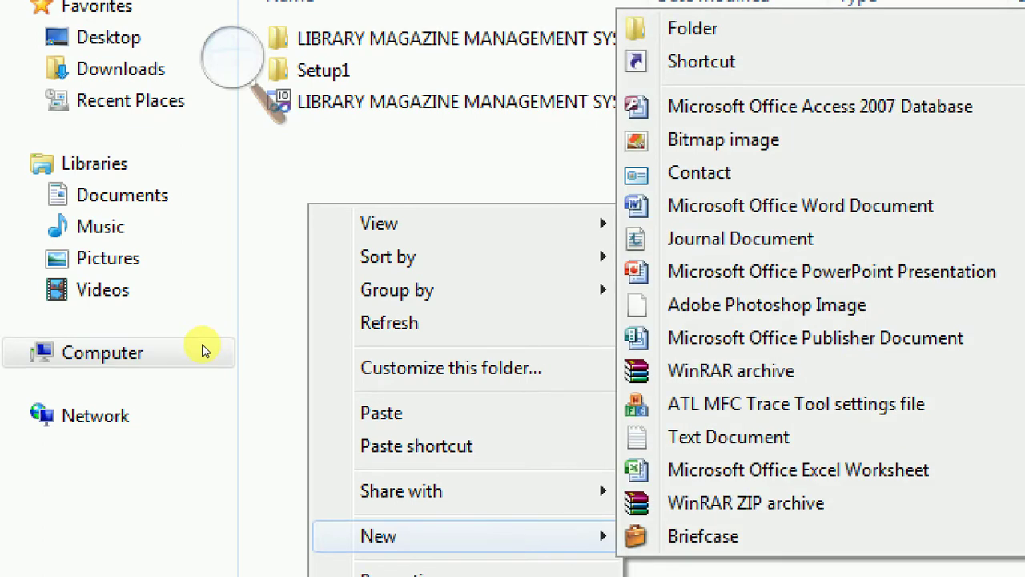
key("Up")
key("Up")
key("Up")
key("Up")
key("Up")
key("Up")
key("Up")
key("Up")
key("Up")
key("Up")
key("Up")
key("Up")
key("Up")
key("Up")
key("Up")
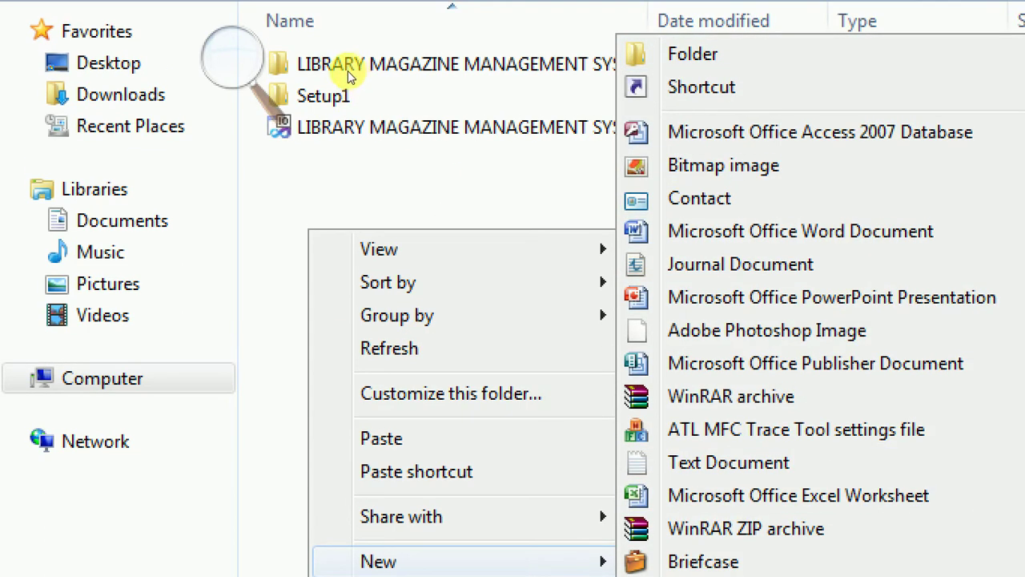
key("Return")
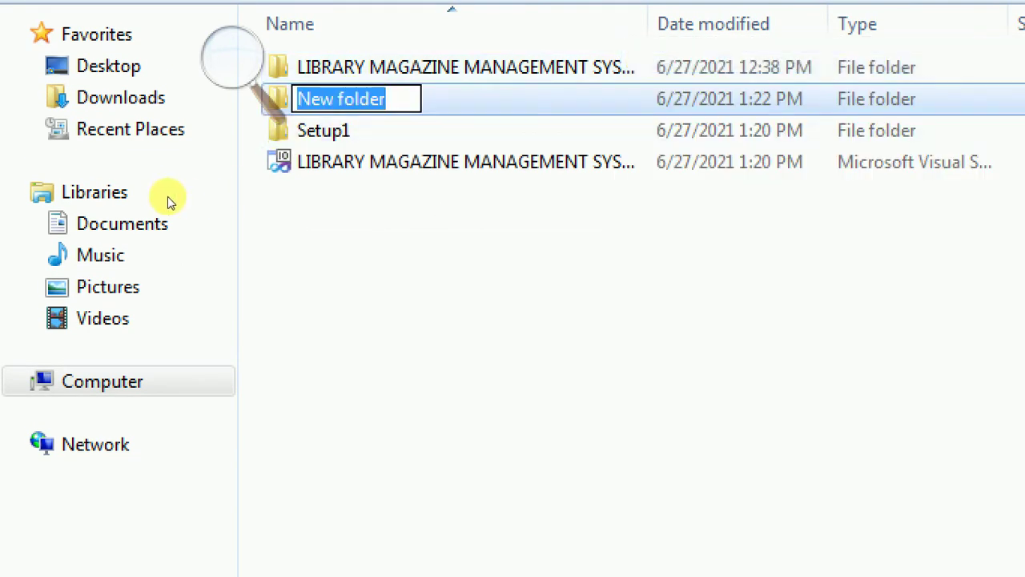
key("Return")
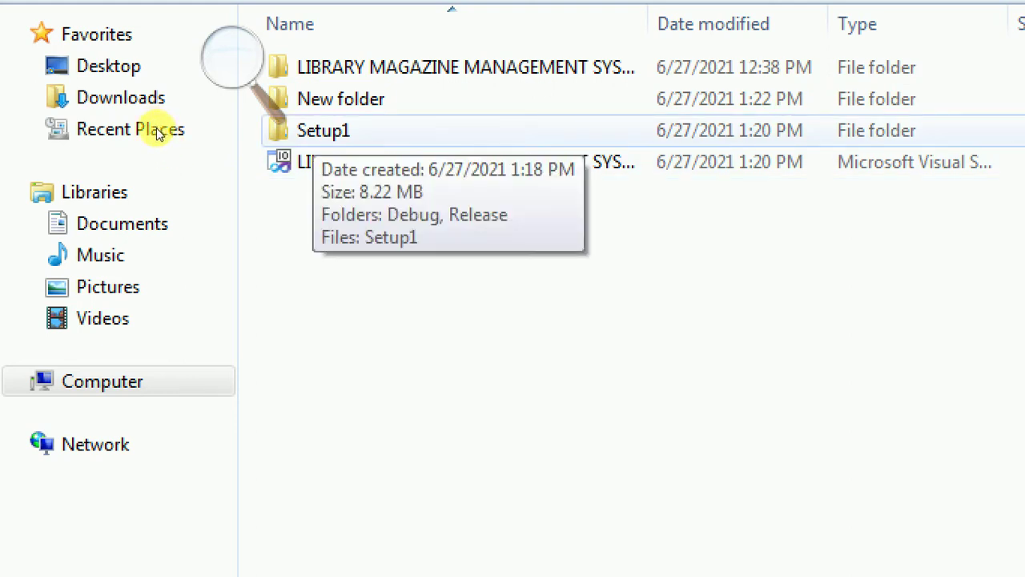
Step: Copy the setup and Setup1 files from the Setup1\Debug folder
key("Return")
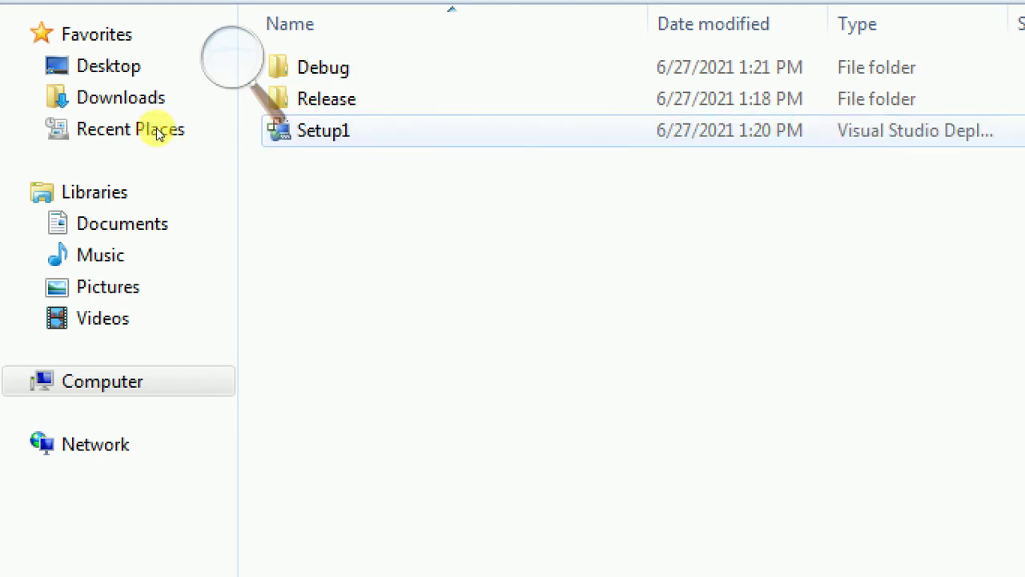
key("Down")
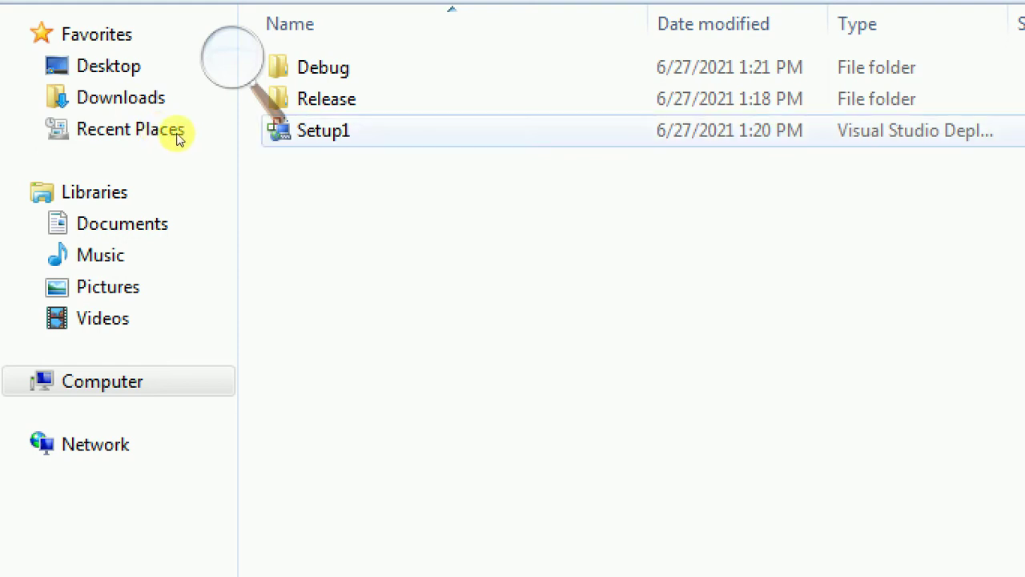
key("Up")
key("Down")
key("Up")
key("Up")
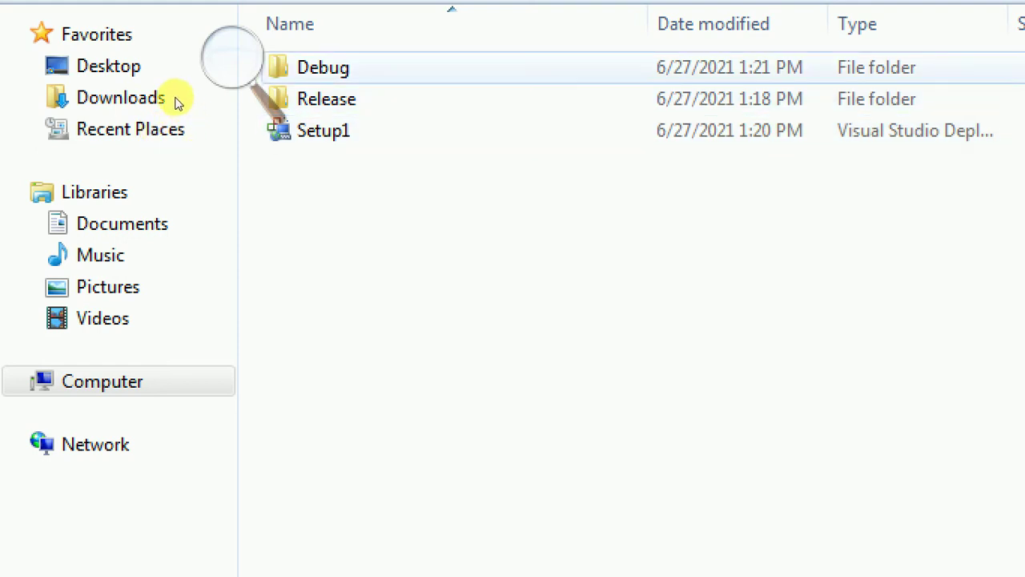
key("Return")
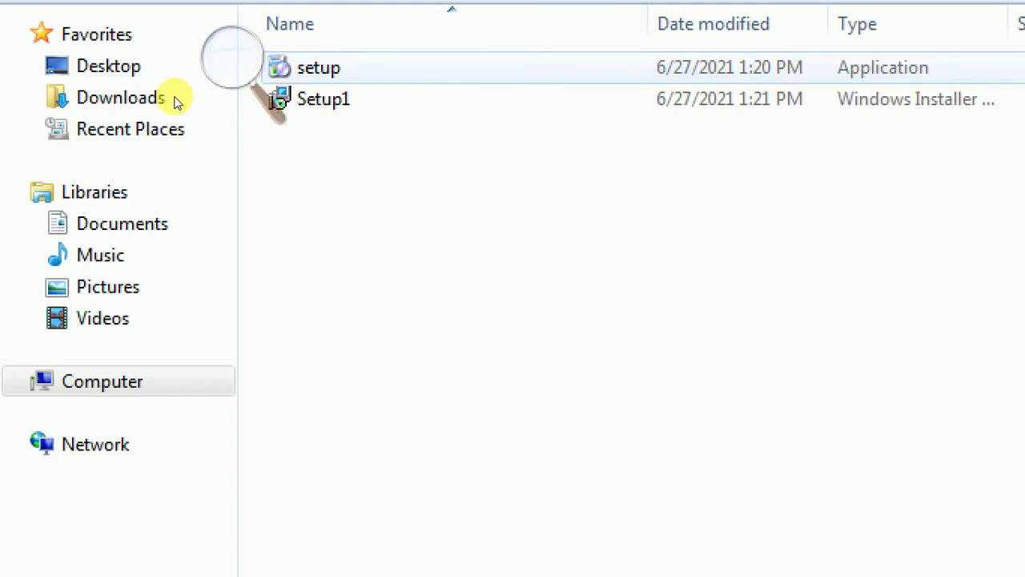
key("Down")
key("ctrl+a")
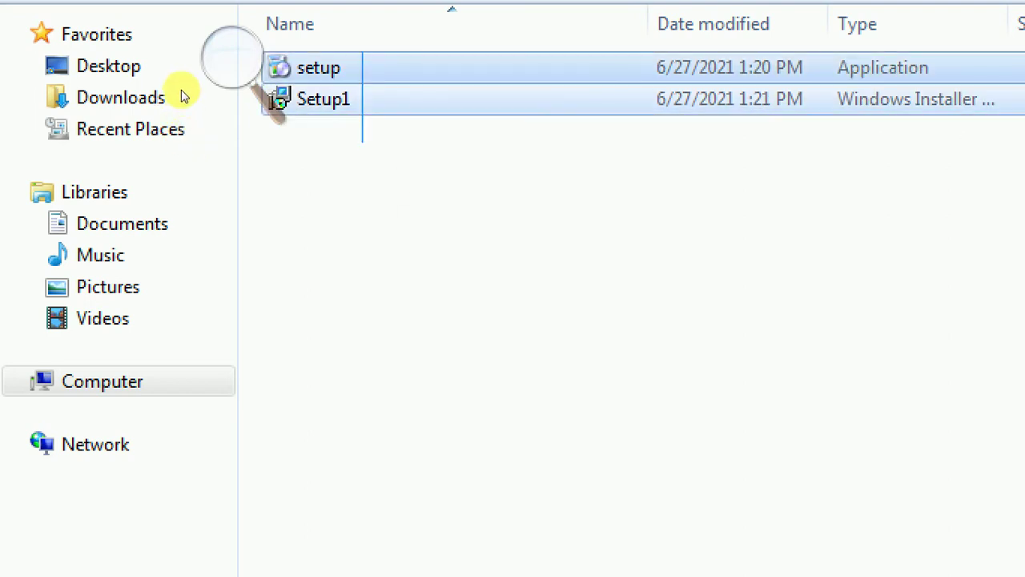
right_click(364, 56)
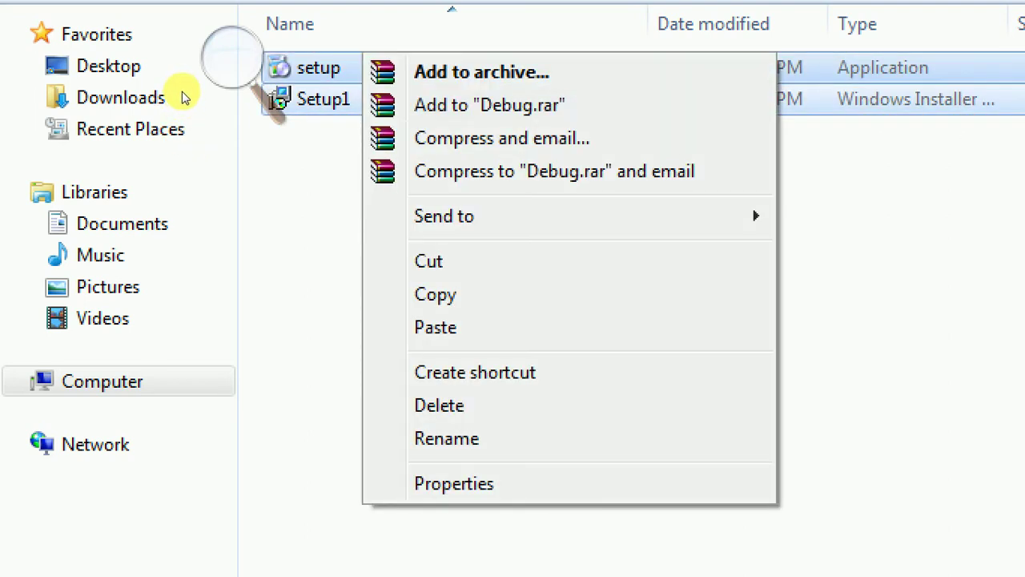
left_click(426, 295)
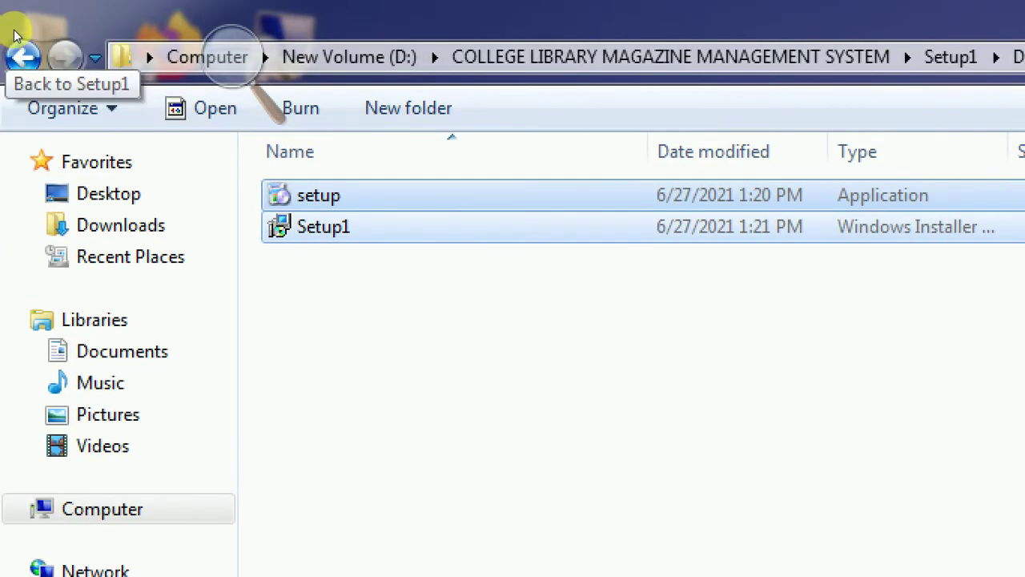
Step: Paste the setup and Setup1 files into the empty New folder, then select Setup1
left_click(13, 36)
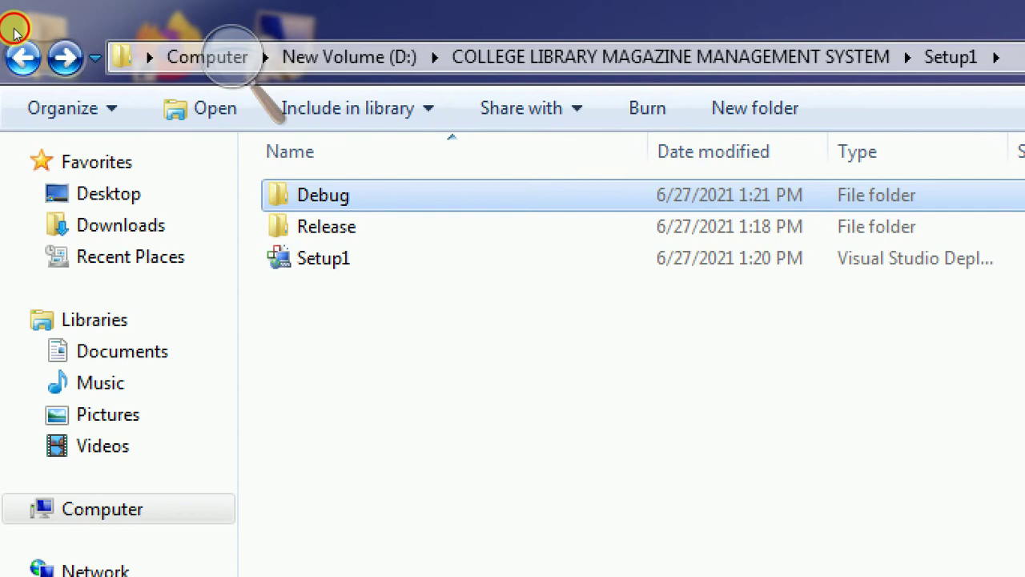
left_click(13, 34)
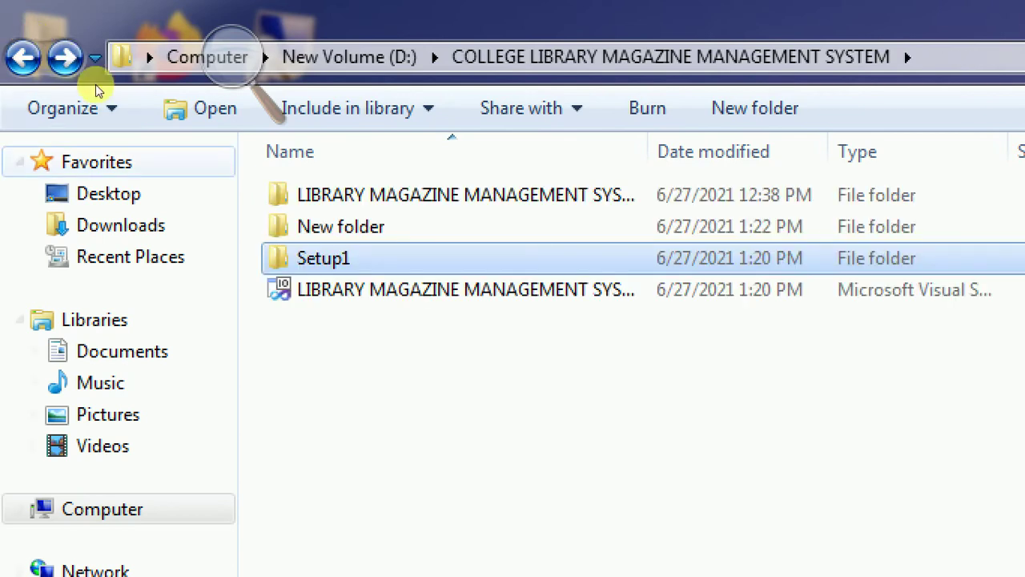
key("Up")
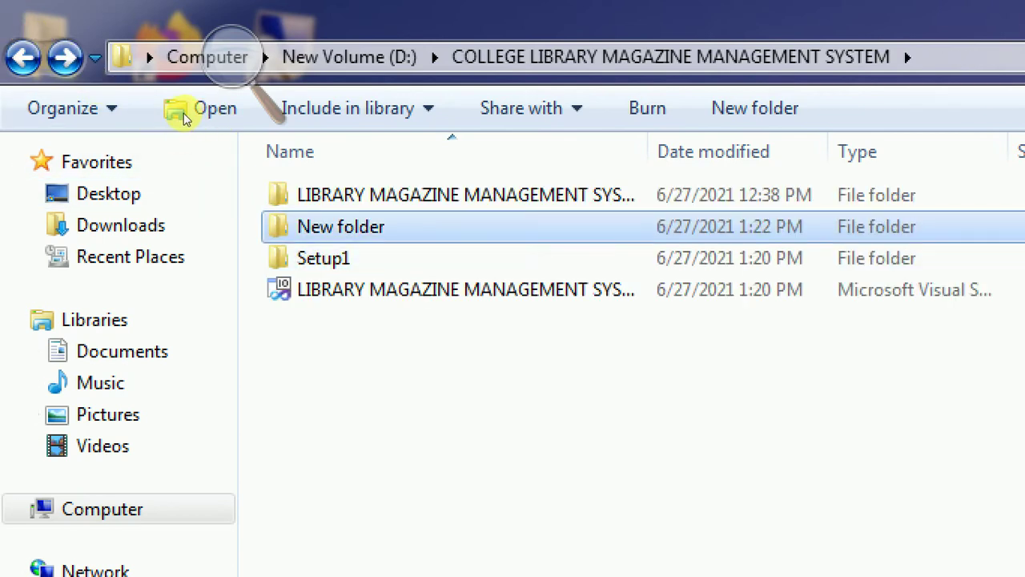
key("Return")
key("shift+F10")
key("Down")
key("Down")
key("Down")
key("Down")
key("Down")
key("Down")
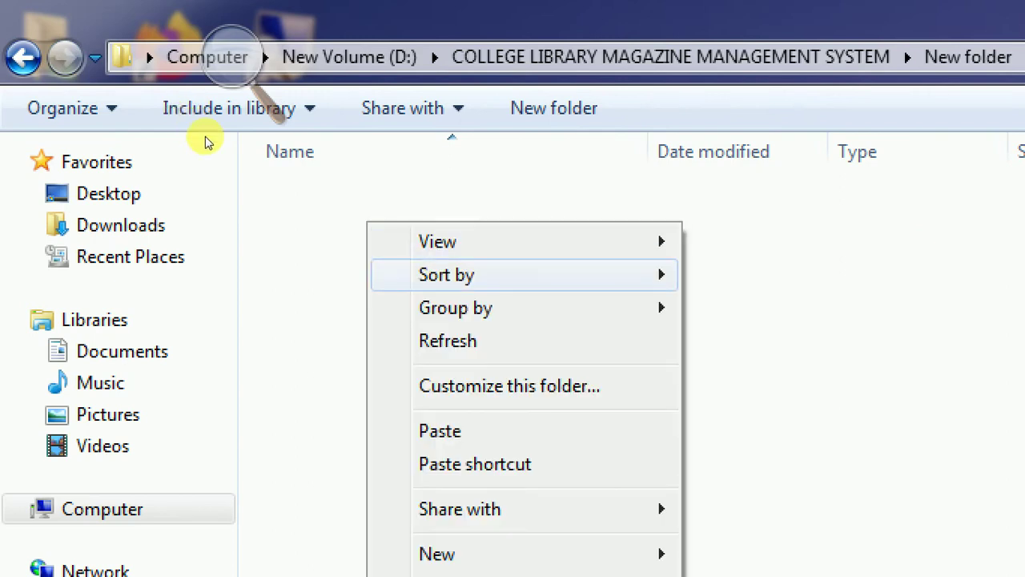
key("Return")
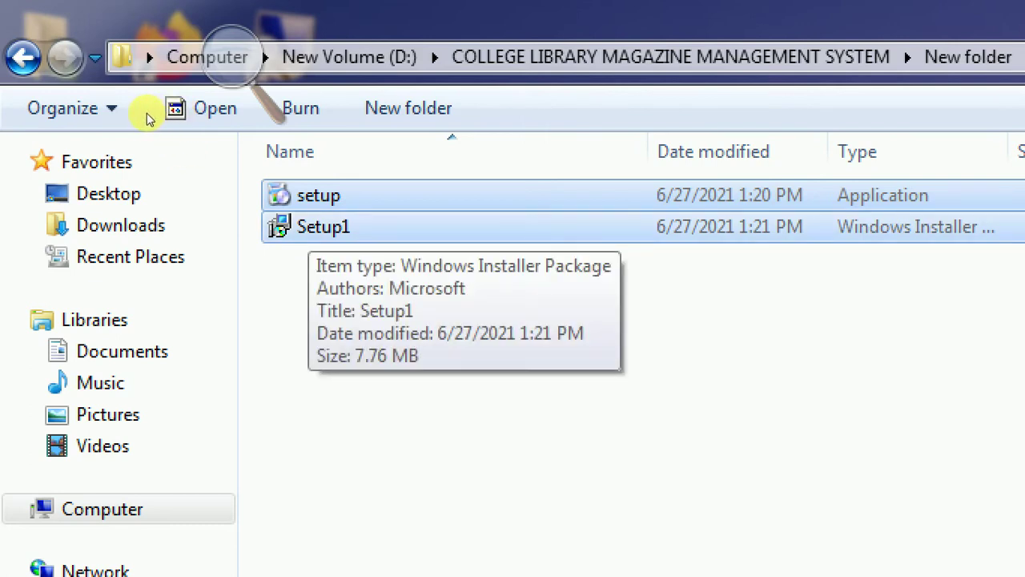
left_click(191, 116)
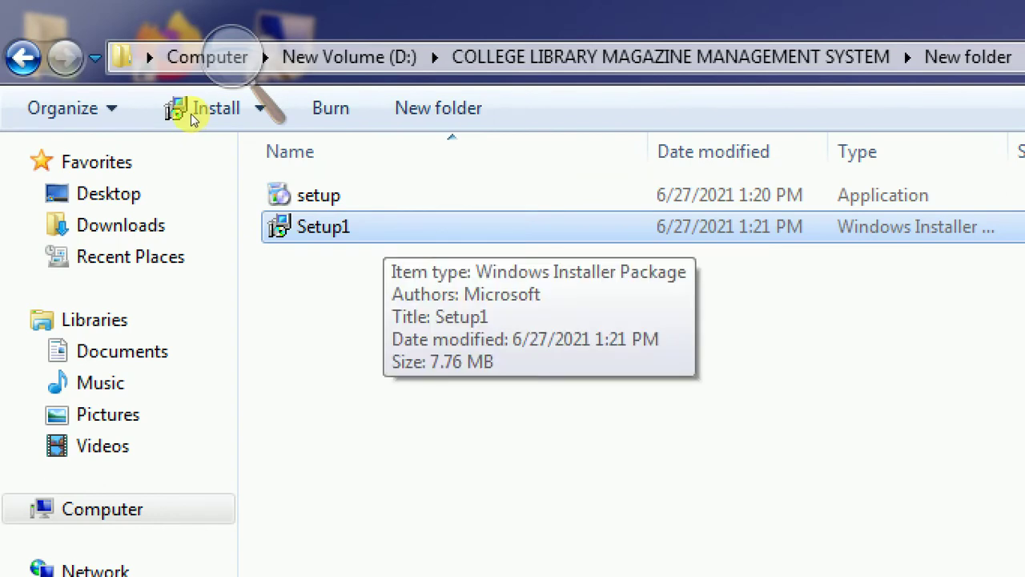
Step: Rename Setup1 to Setup12021, then open the inner LIBRARY MAGAZINE MANAGEMENT SYSTEM project folder
key("Menu")
key("Down")
key("Down")
key("Down")
key("Down")
key("Down")
key("Down")
key("Down")
key("Down")
key("Down")
key("Down")
key("Down")
key("Down")
key("Down")
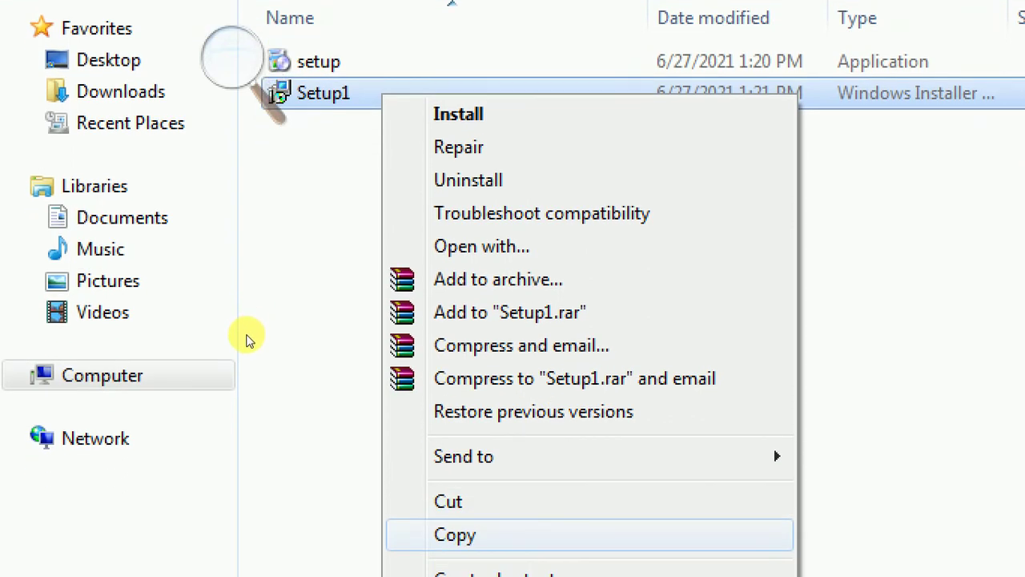
key("Down")
key("Down")
key("Down")
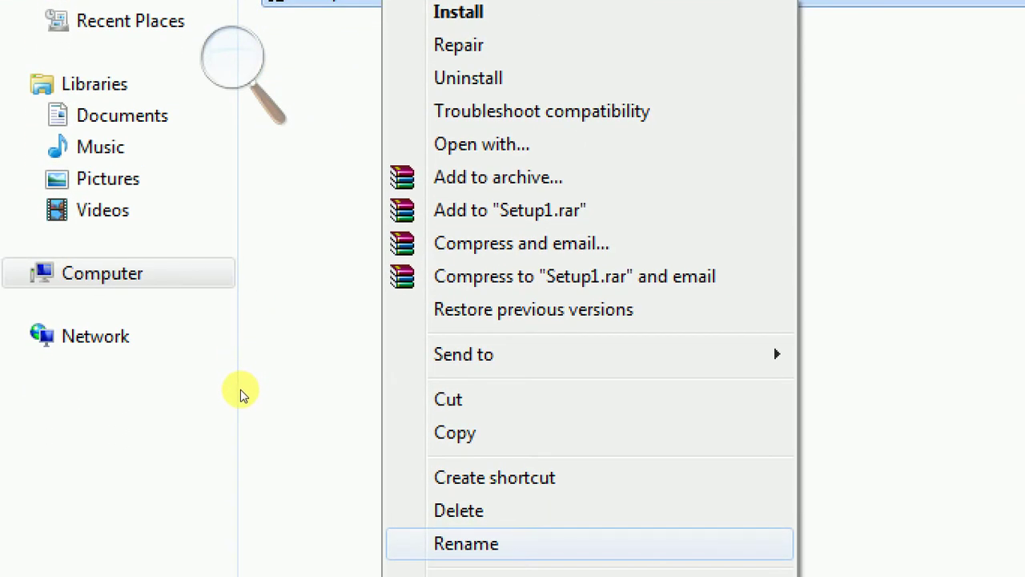
key("Return")
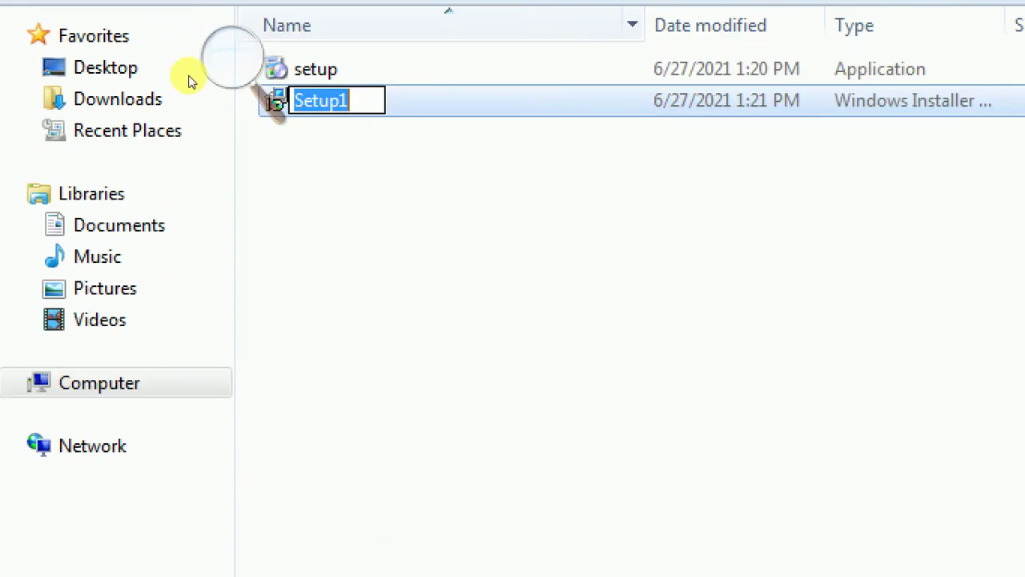
key("End")
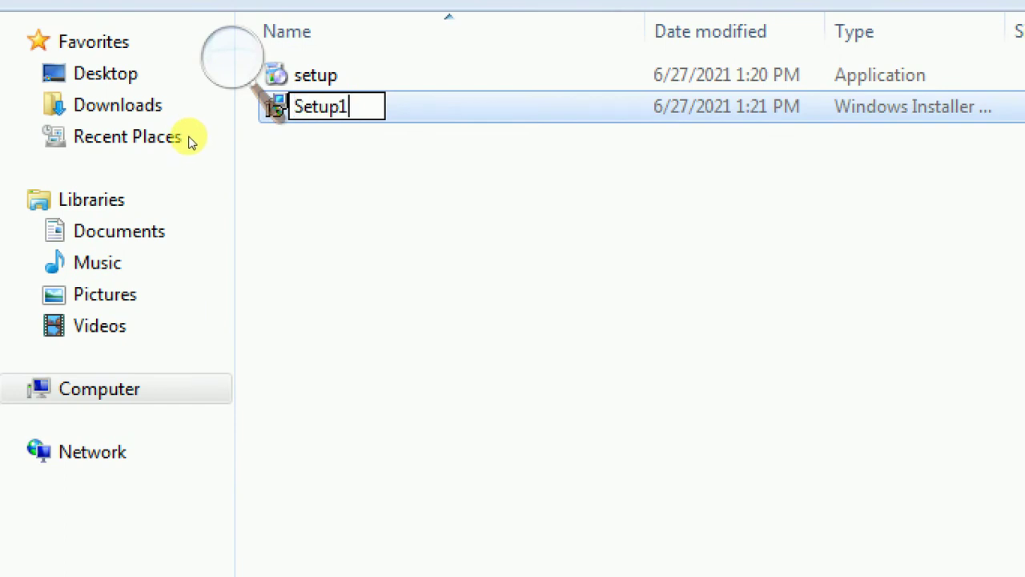
type("2021")
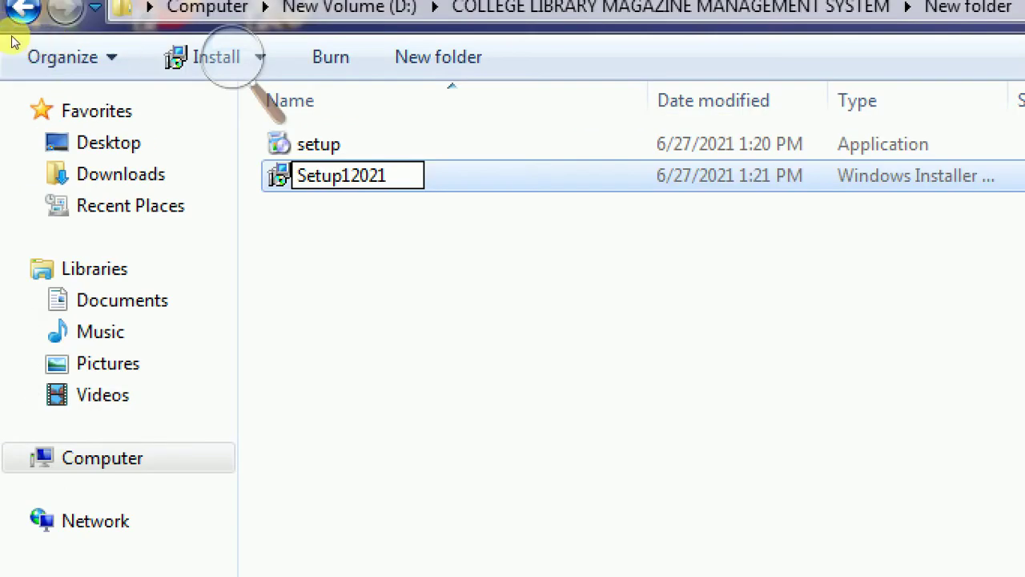
key("Return")
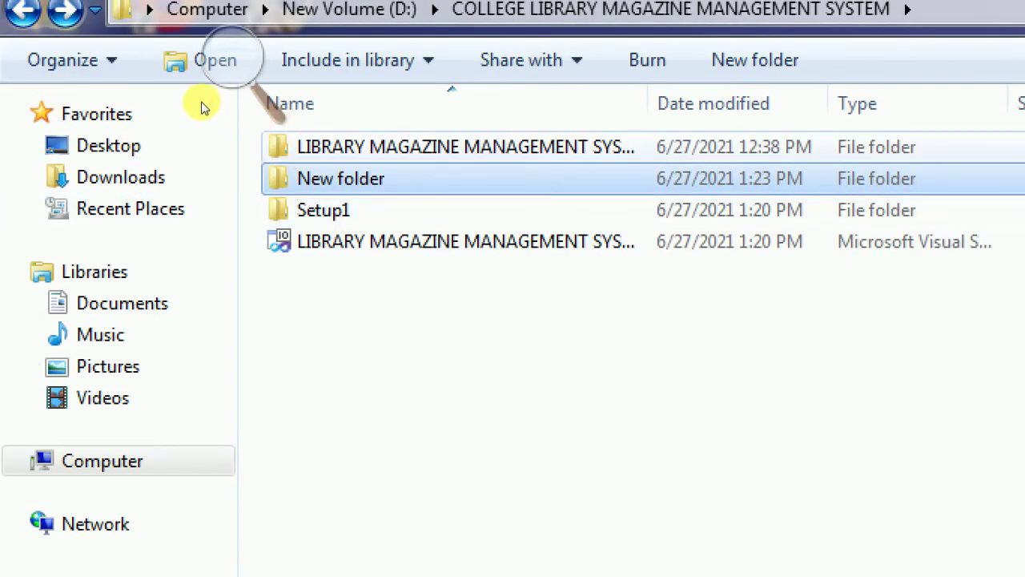
key("Up")
key("Return")
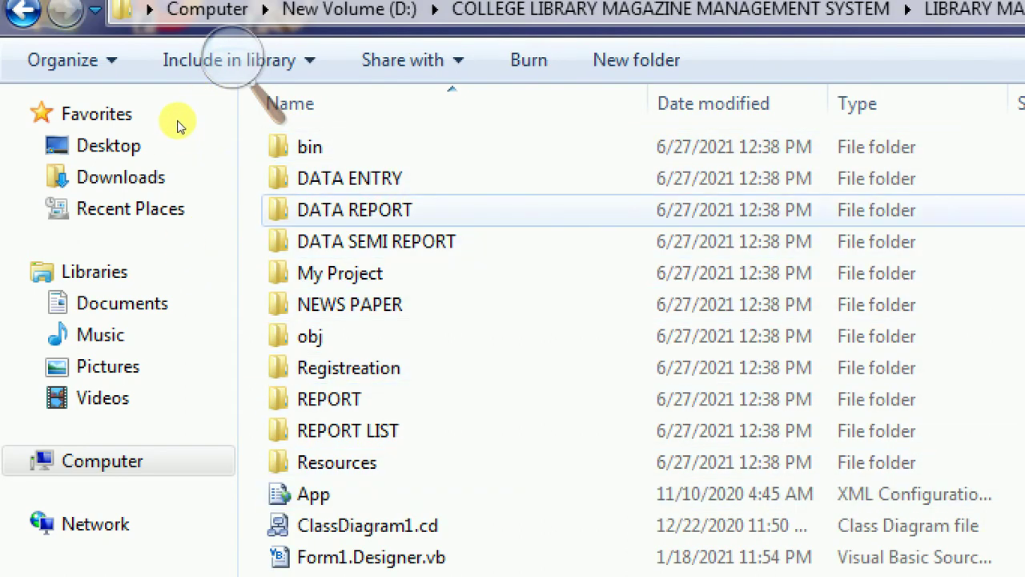
Step: Copy the Teacher database file from the bin\Debug folder
key("Down")
key("Return")
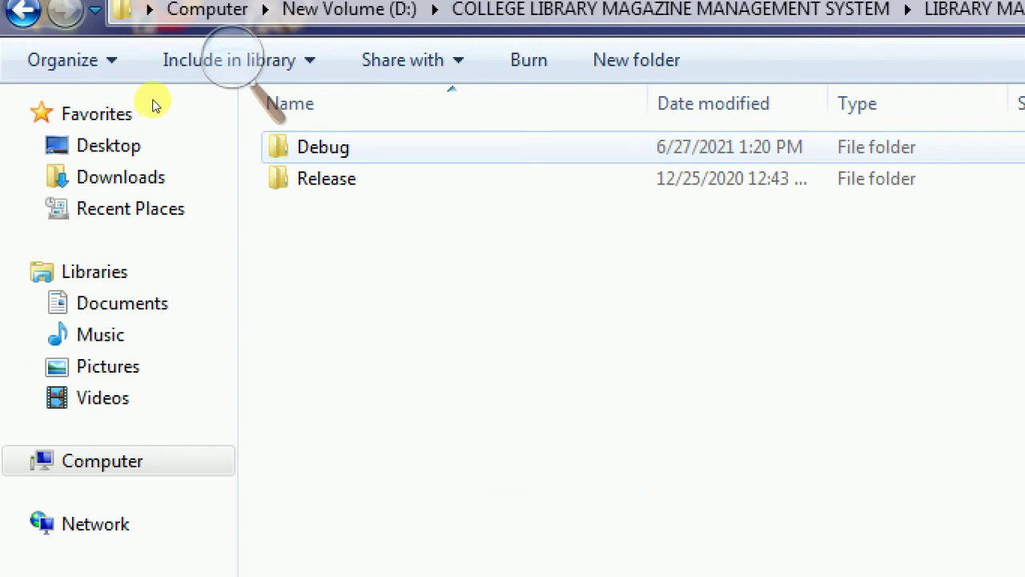
key("Down")
key("Return")
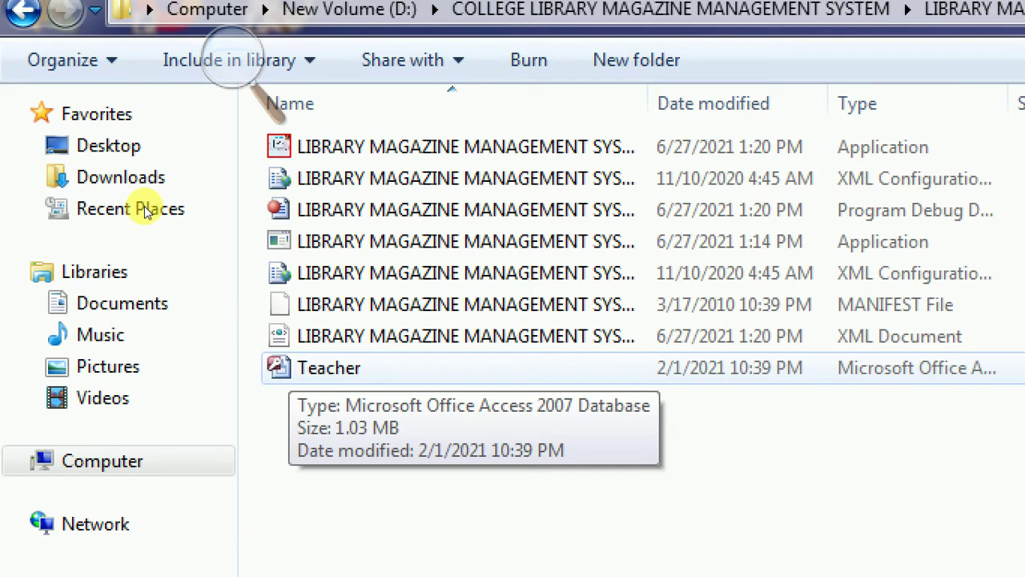
left_click(292, 368)
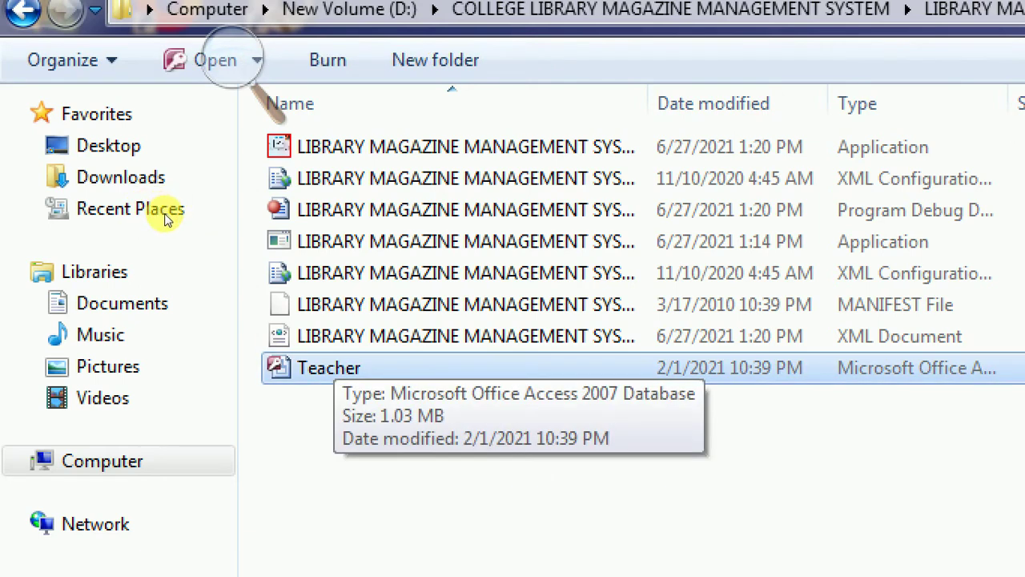
key("Menu")
key("Down")
key("Down")
key("Down")
key("Down")
key("Down")
key("Down")
key("Down")
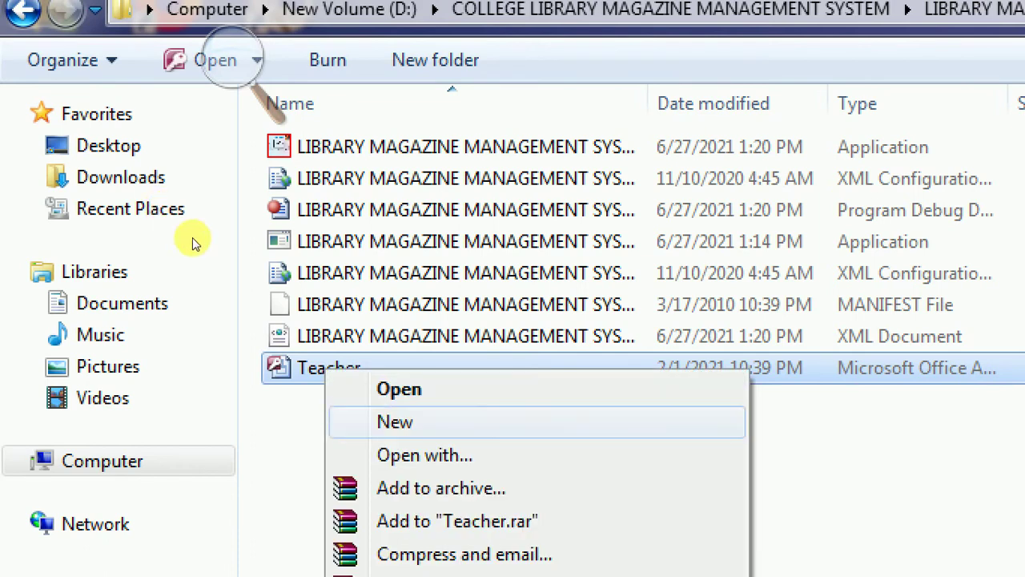
key("Down")
key("Down")
key("Down")
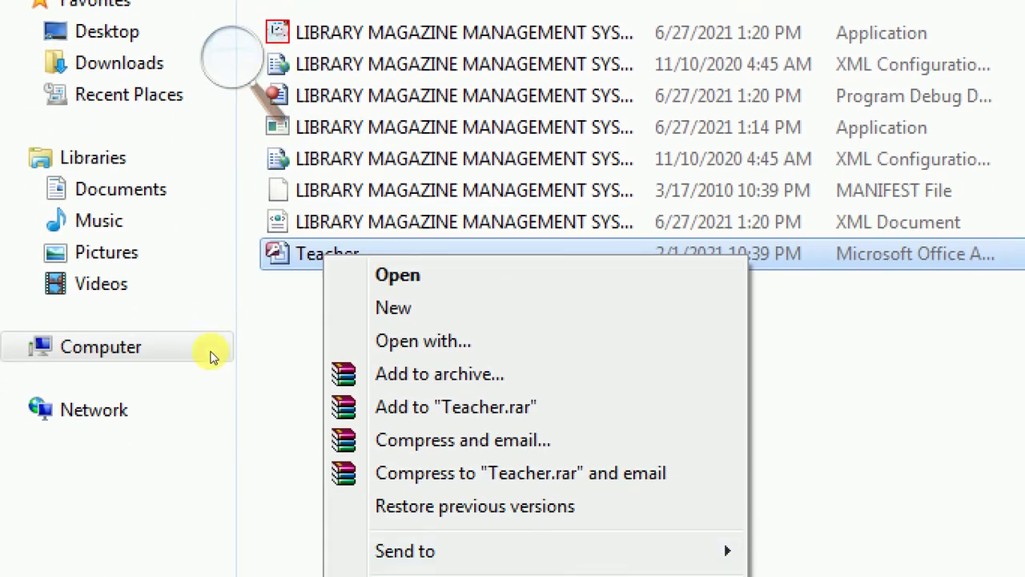
key("Down")
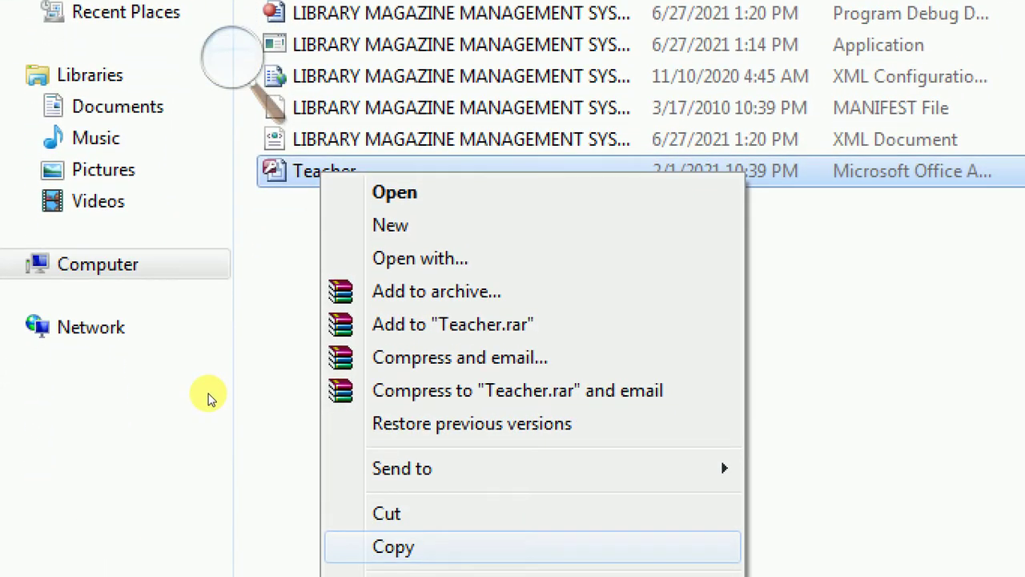
key("Return")
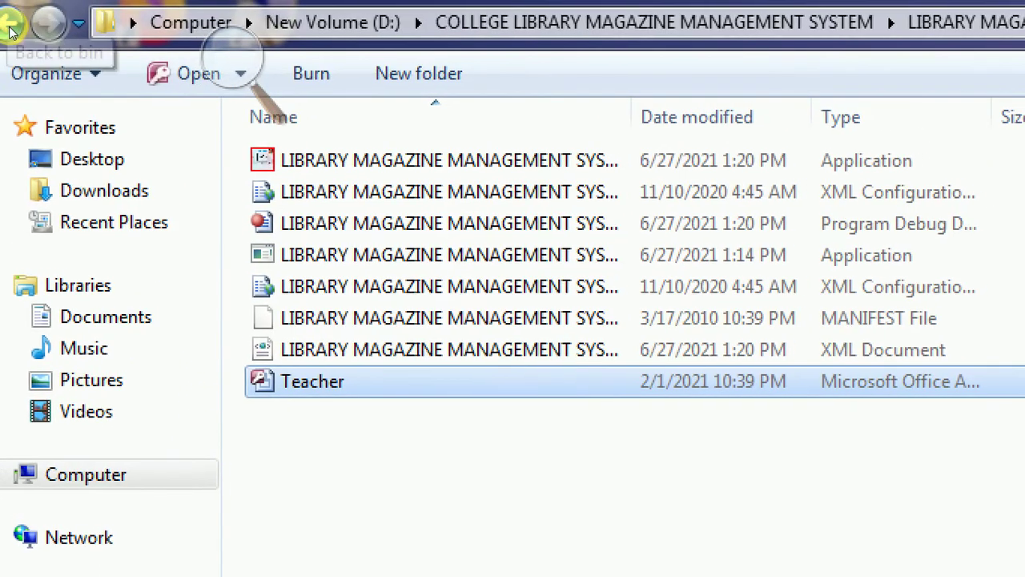
Step: Paste the Teacher database into New folder in the solution folder
left_click(11, 28)
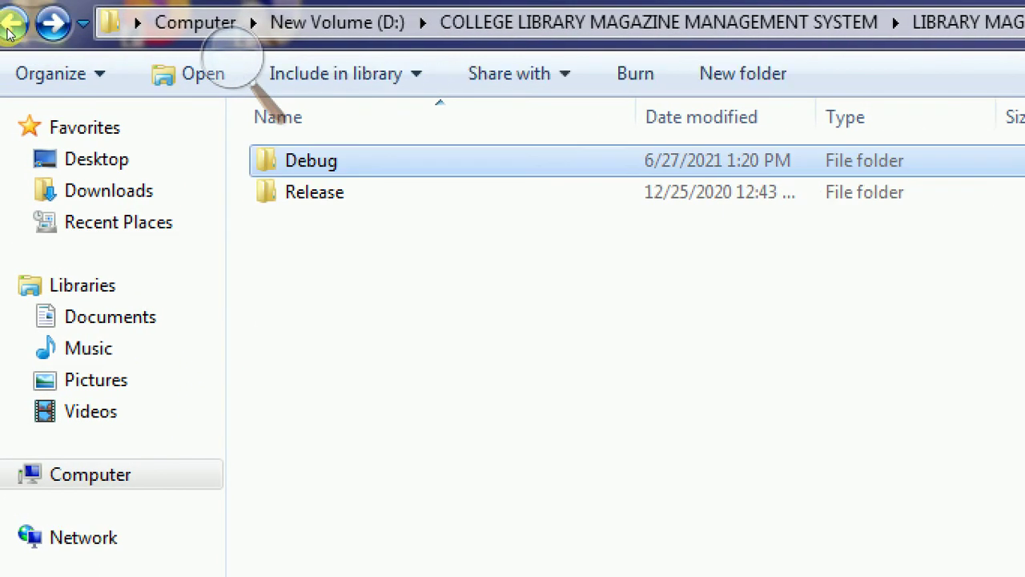
left_click(10, 28)
left_click(10, 28)
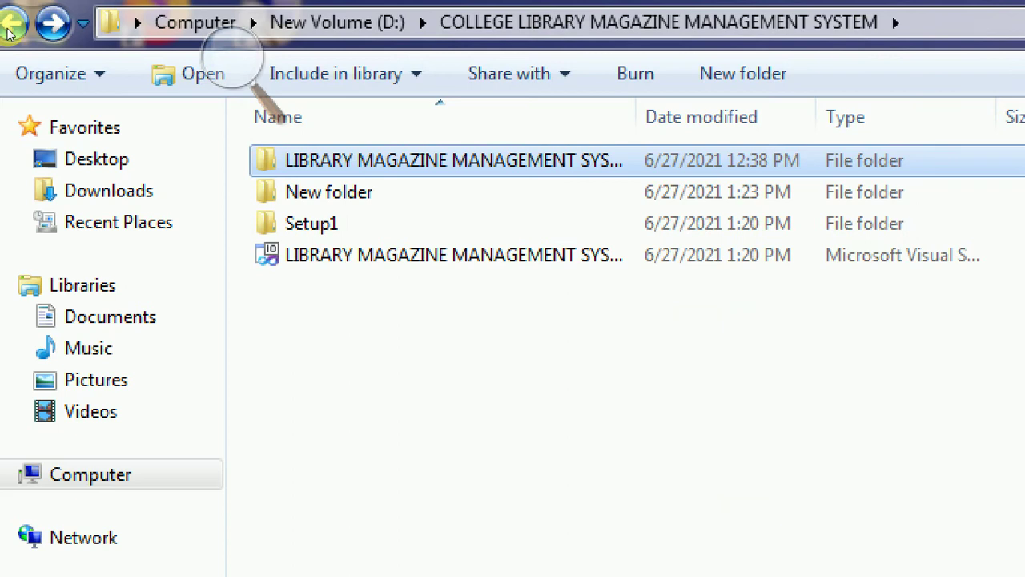
key("Down")
key("Return")
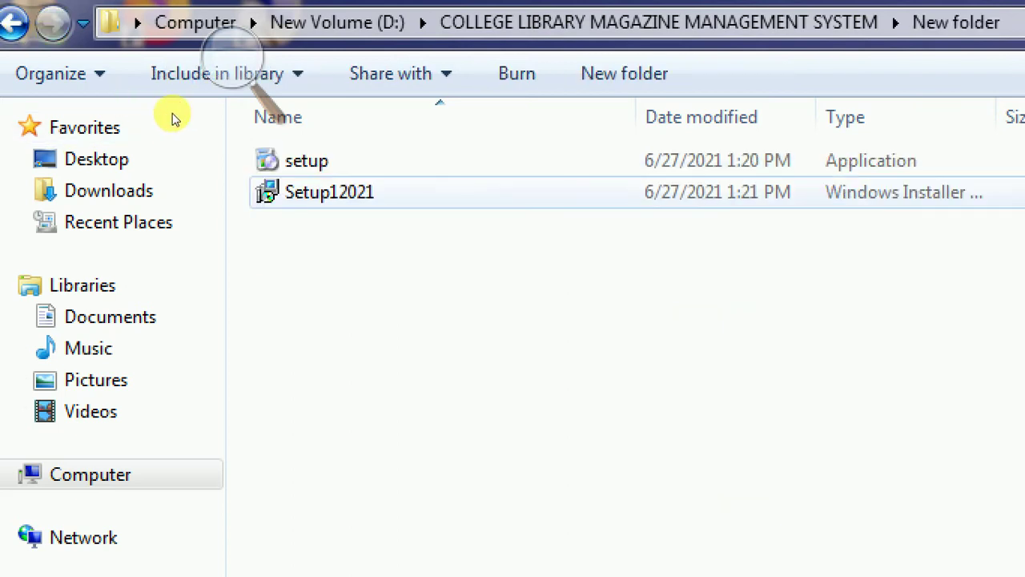
key("shift+F10")
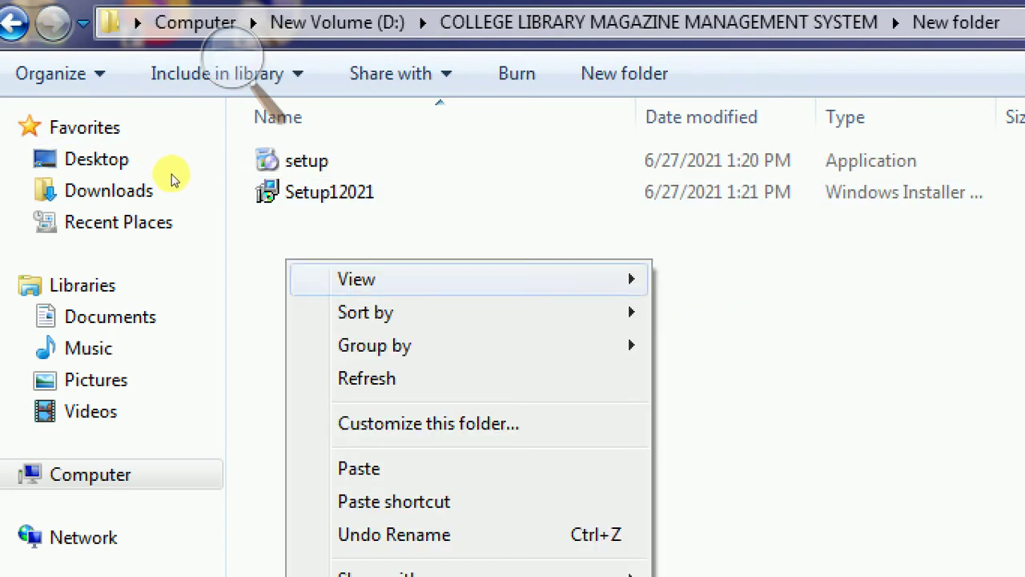
key("Up")
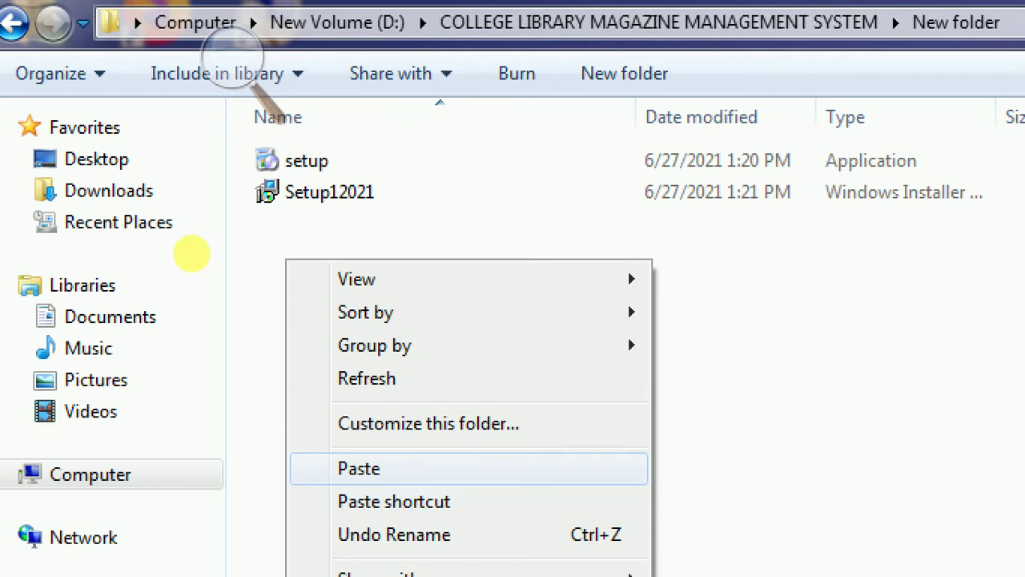
key("Return")
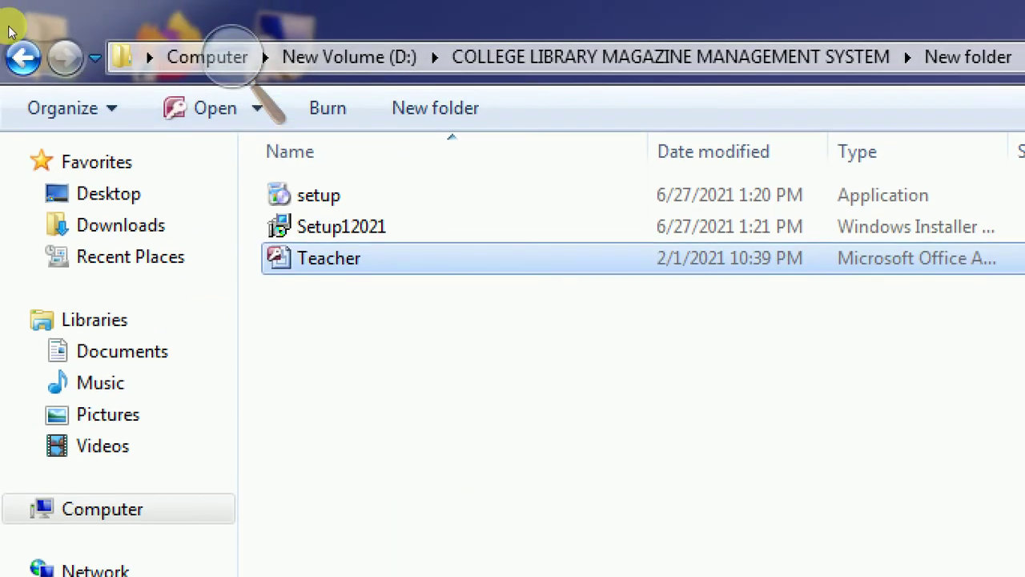
Step: Copy the LIBRARY MAGAZINE MANAGEMENT SYSTEM application from the project's bin\Debug folder
left_click(18, 46)
key("Up")
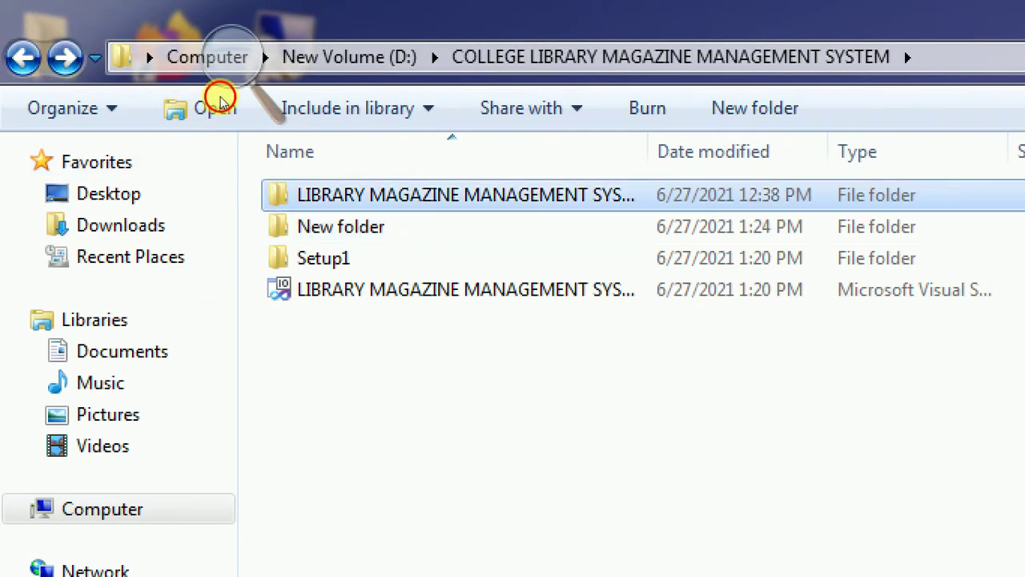
left_click(216, 108)
key("Return")
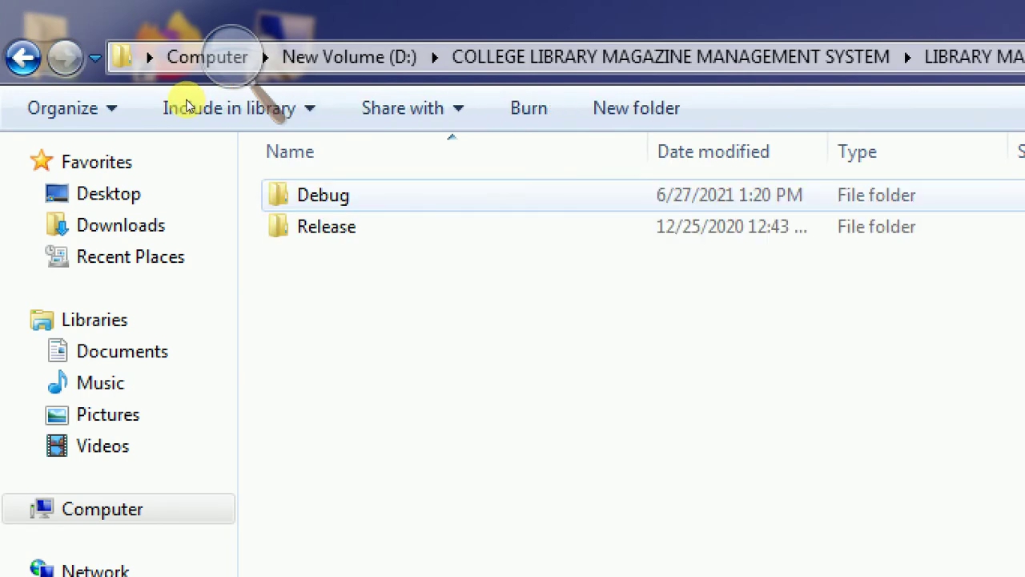
key("Up")
left_click(186, 108)
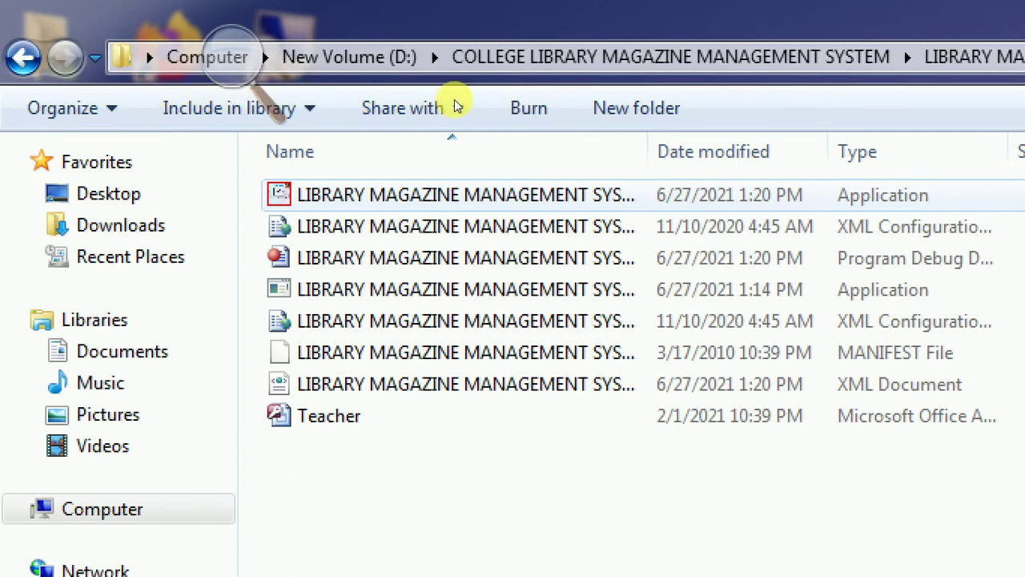
right_click(336, 194)
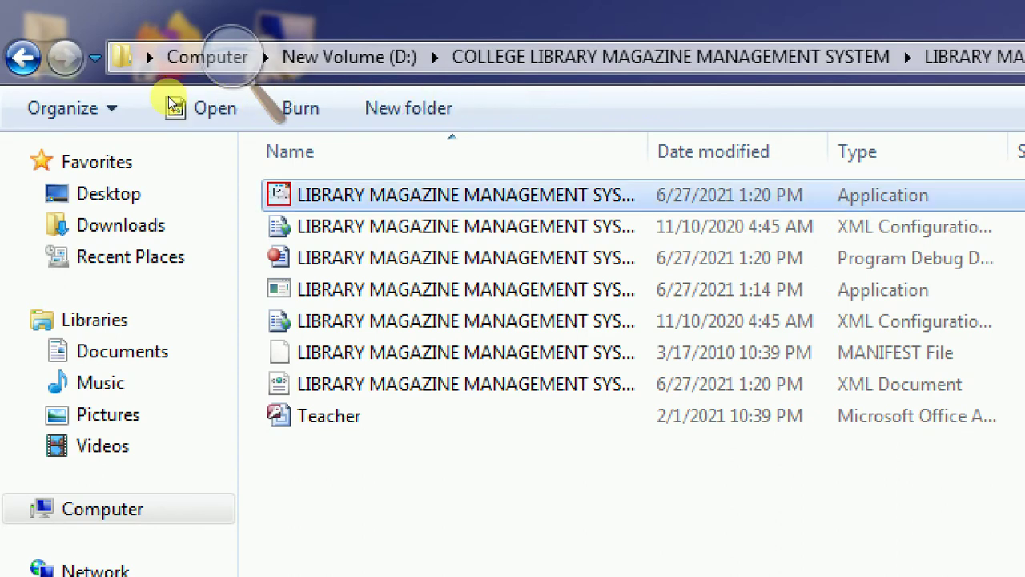
key("Down")
key("Down")
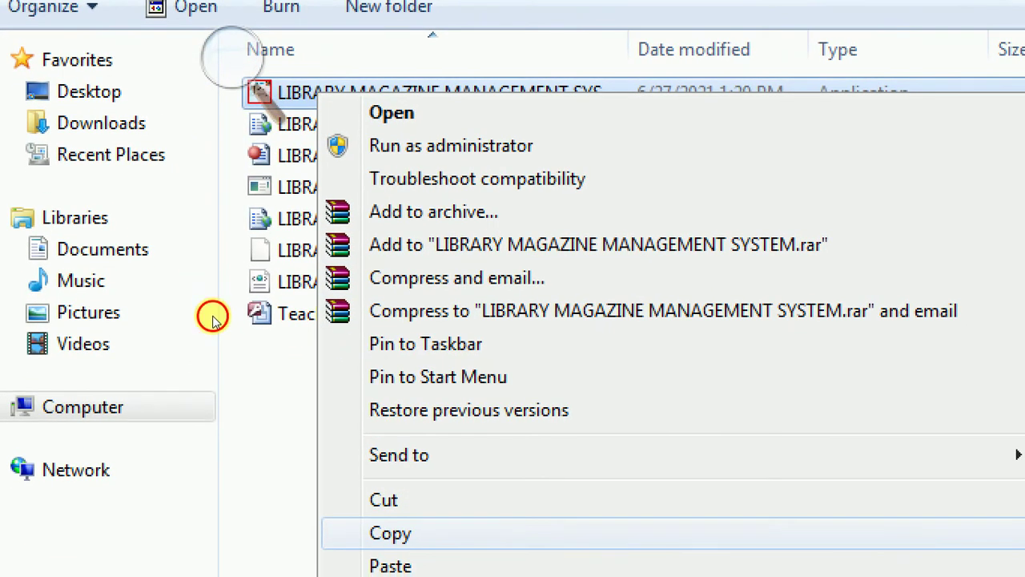
key("Return")
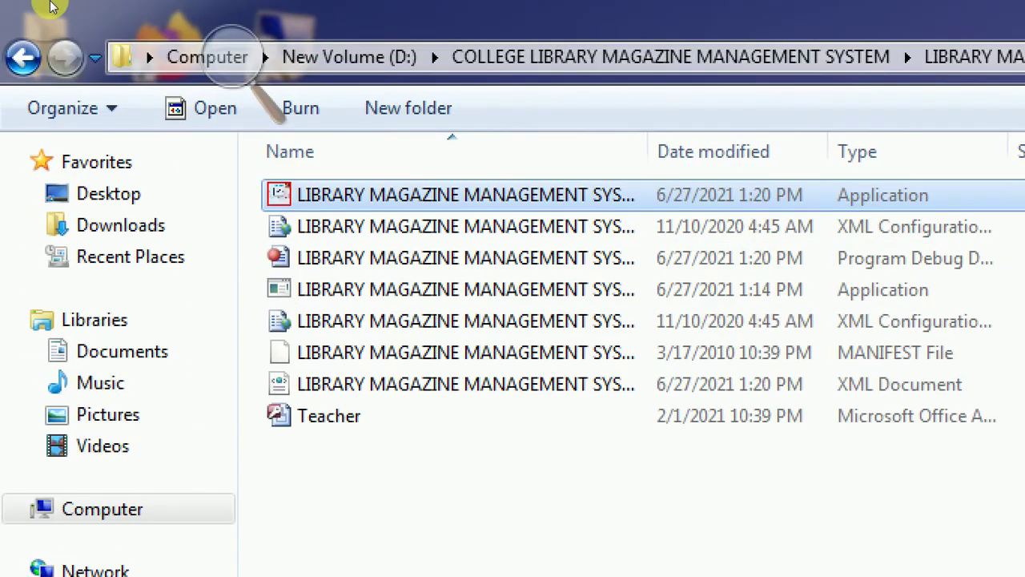
Step: Paste the application into New folder, then return to the solution folder
left_click(12, 34)
left_click(12, 33)
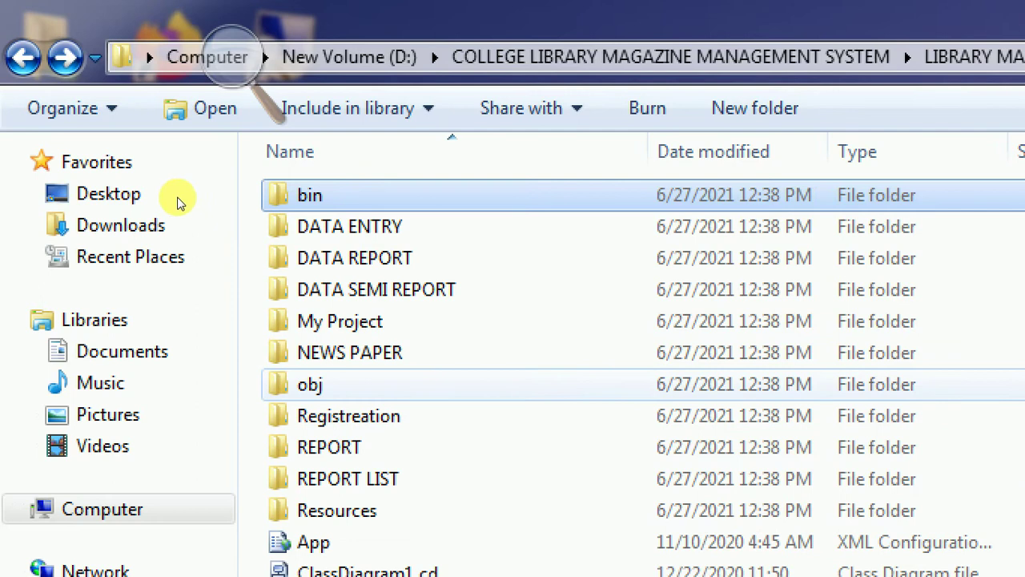
left_click(10, 35)
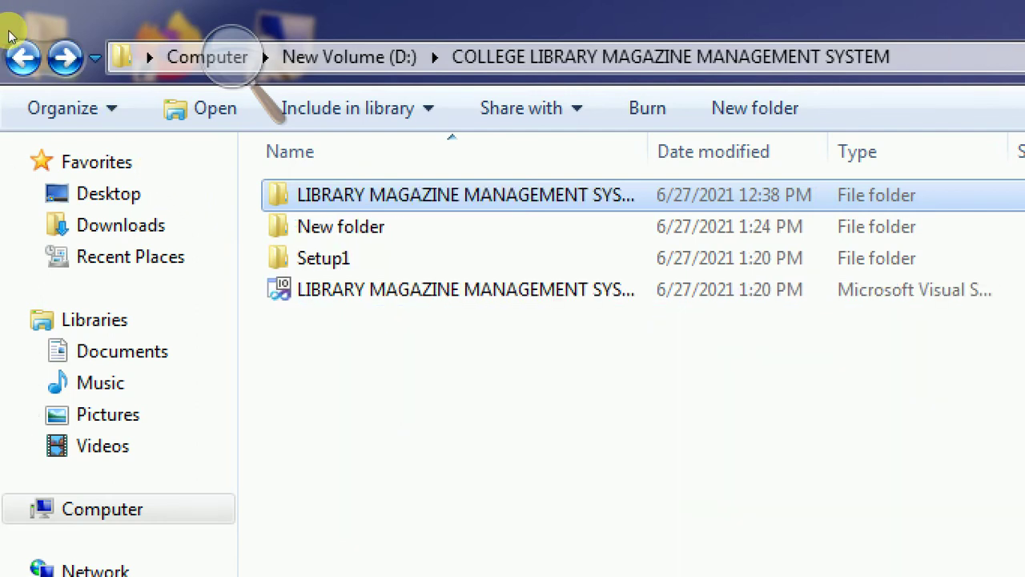
key("Down")
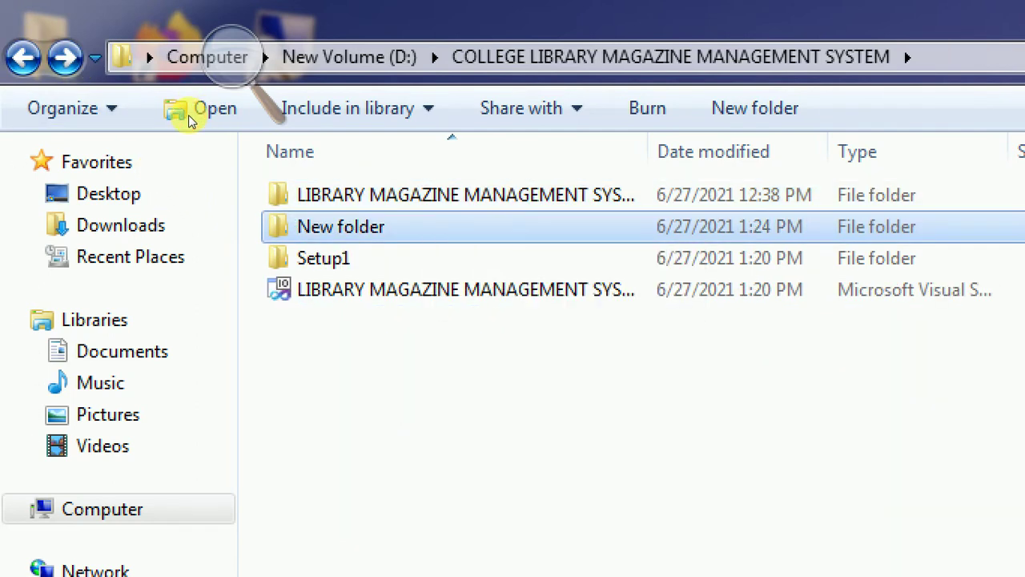
left_click(196, 112)
right_click(149, 170)
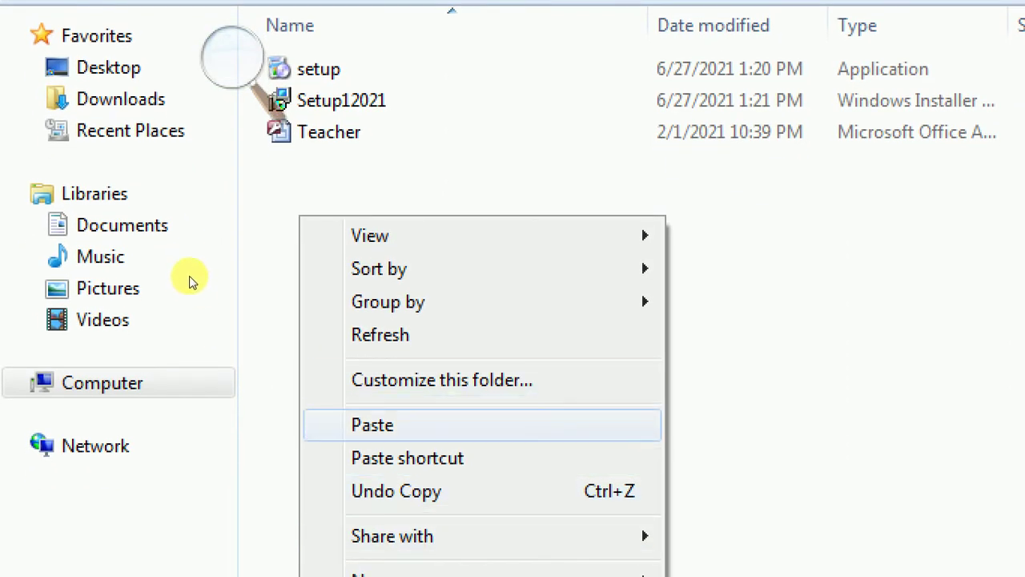
key("Return")
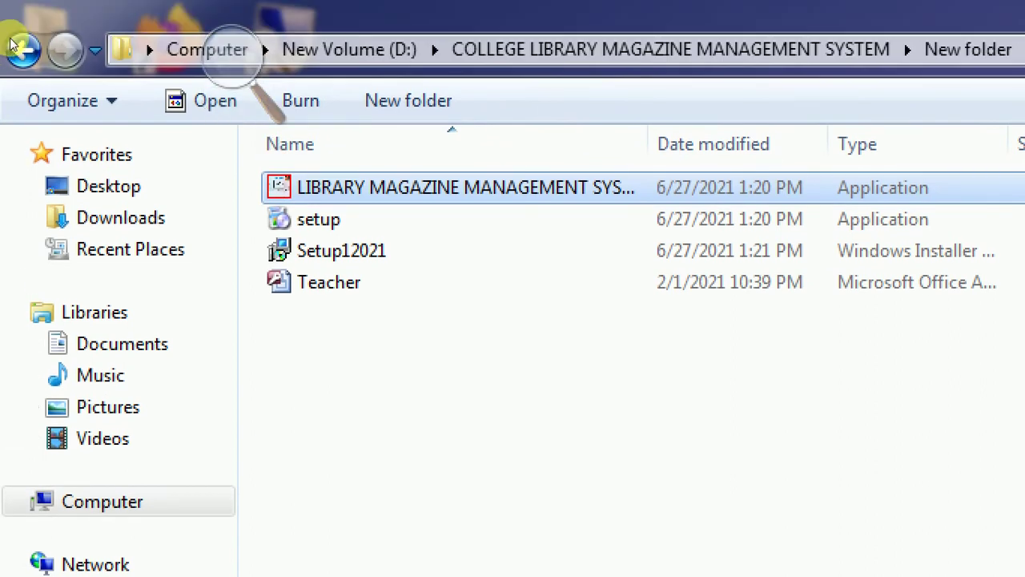
left_click(13, 44)
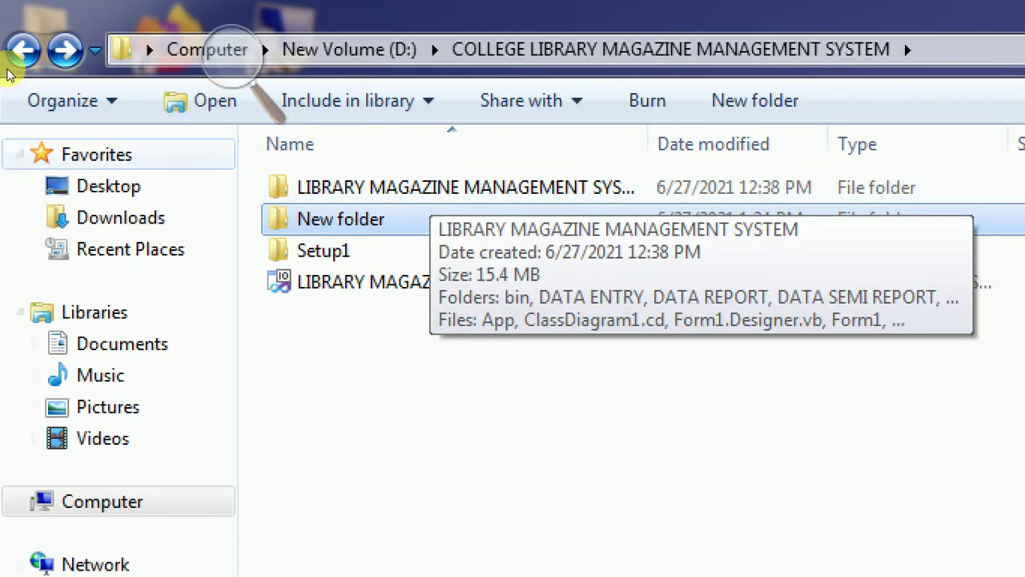
Step: Copy the name 'LIBRARY MAGAZINE MANAGEMENT SYSTEM' from the project folder's rename box, leaving it unchanged
left_click(197, 97)
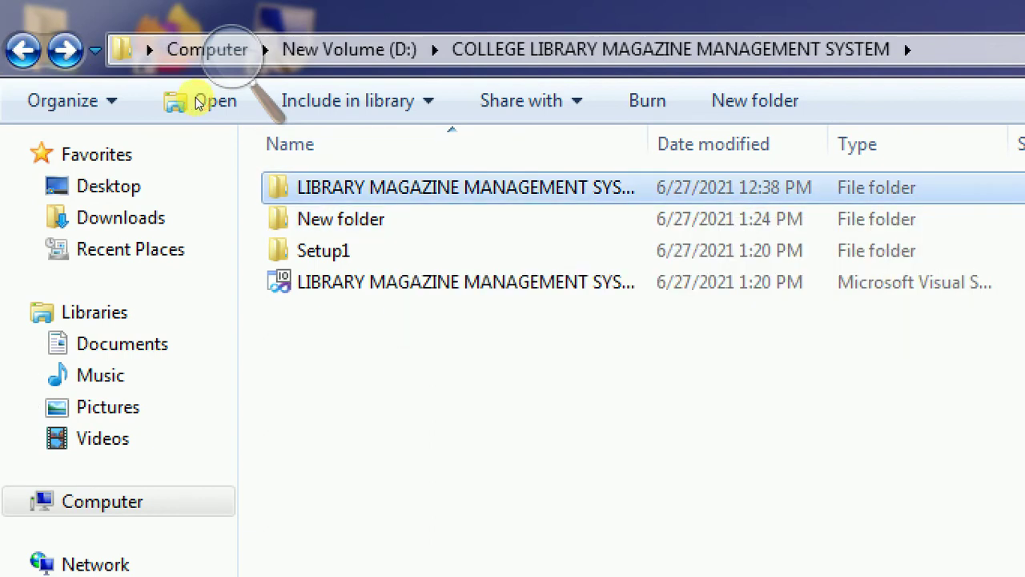
right_click(393, 186)
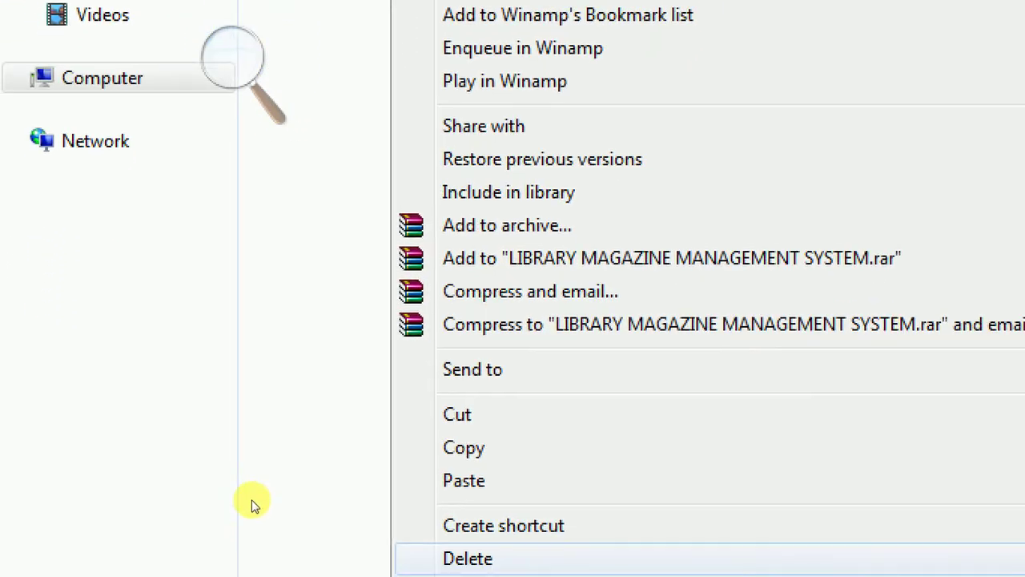
left_click(480, 551)
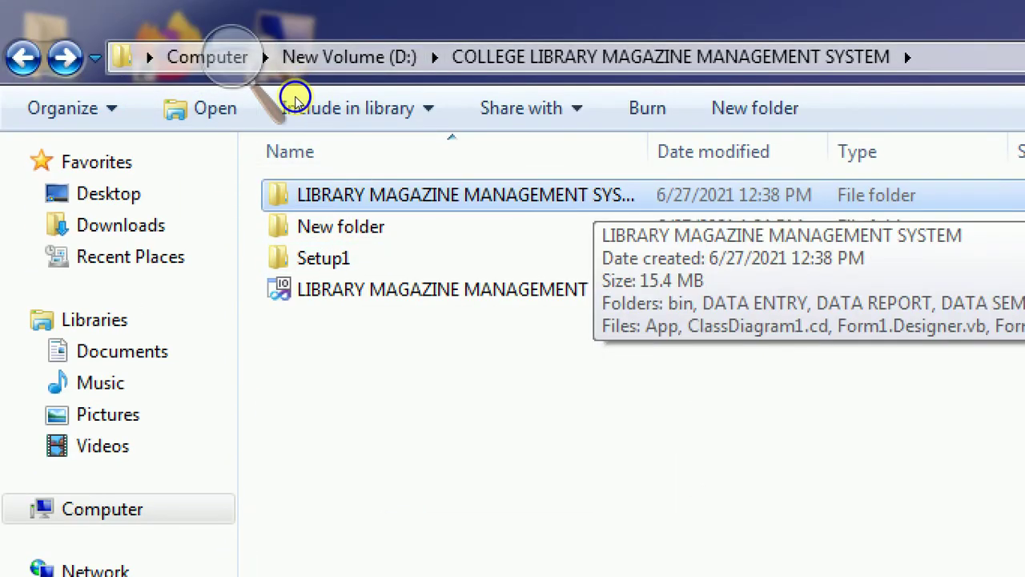
right_click(590, 193)
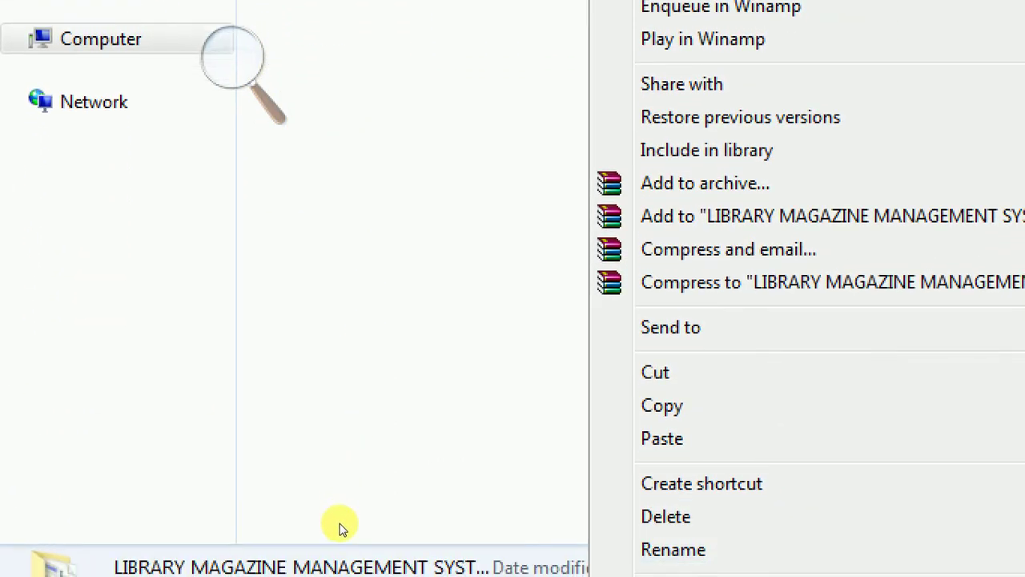
left_click(673, 537)
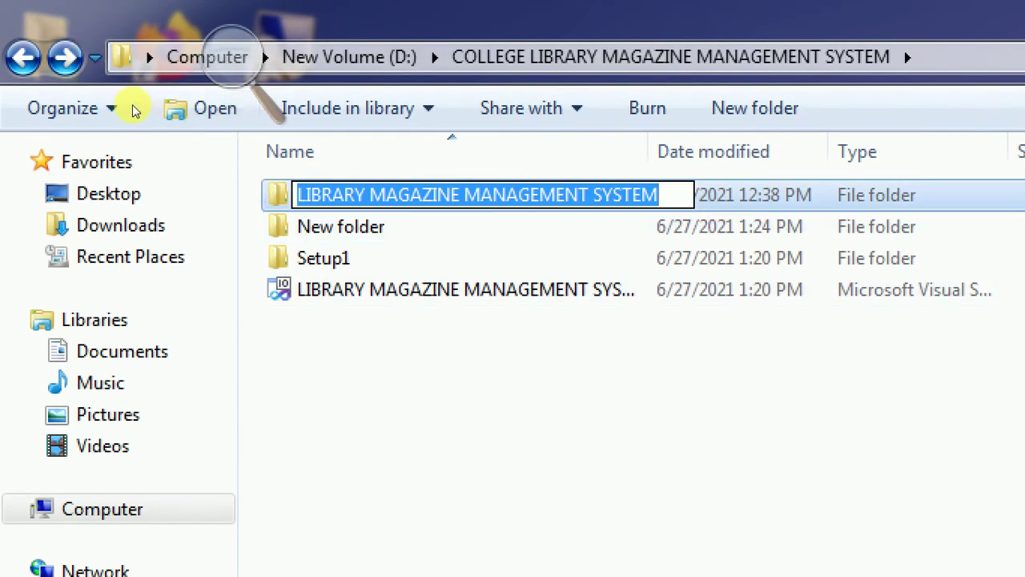
left_click(160, 117)
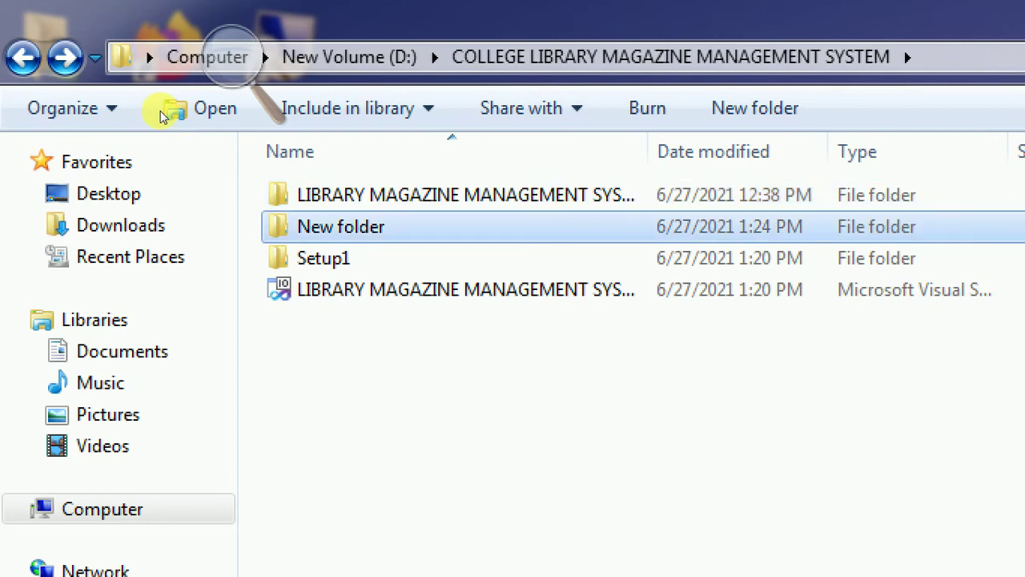
Step: Rename New folder to the pasted project name, declining the merge with the existing folder
key("shift+F10")
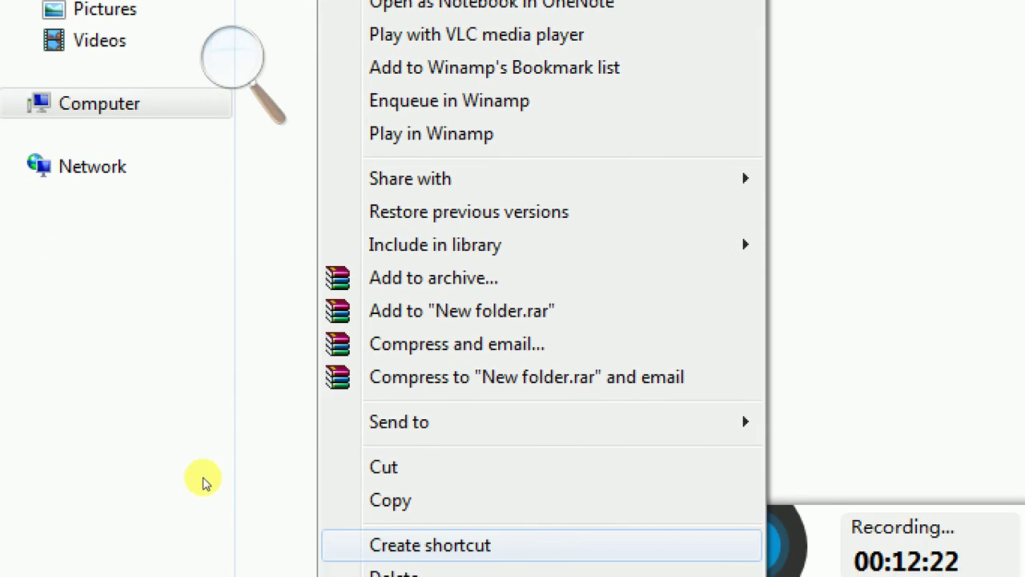
key("Down")
key("Up")
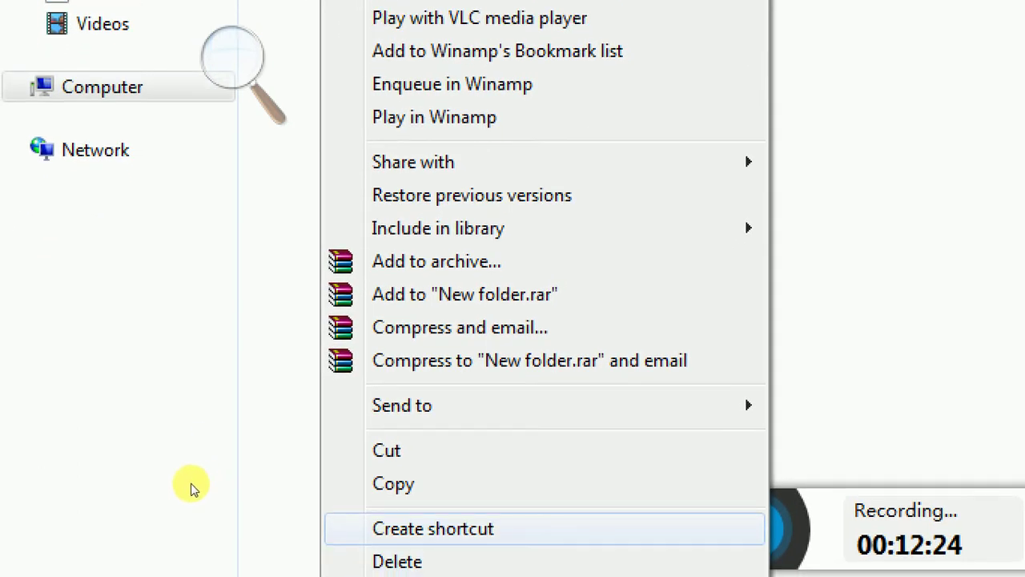
key("Down")
key("Down")
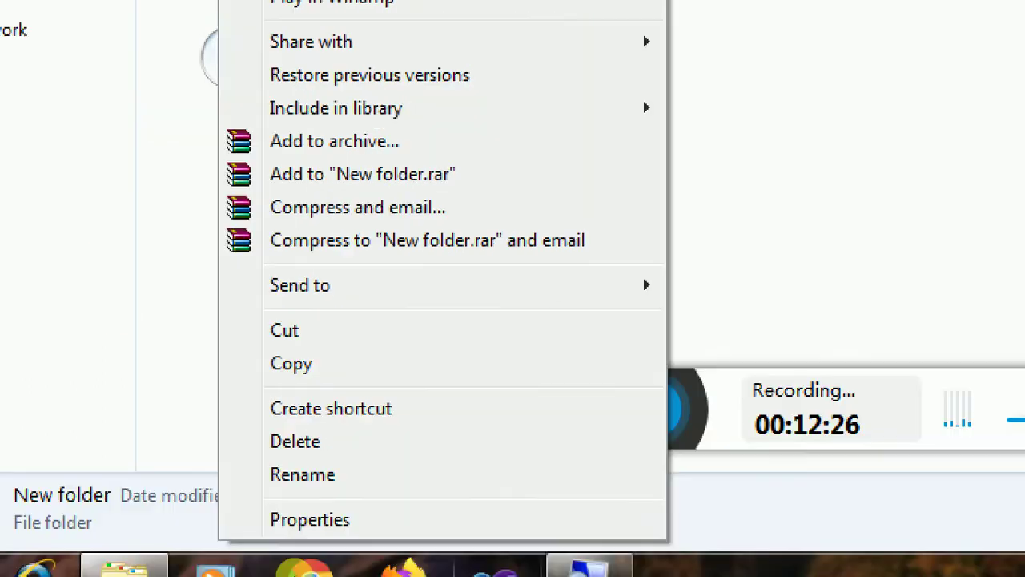
key("Up")
key("Down")
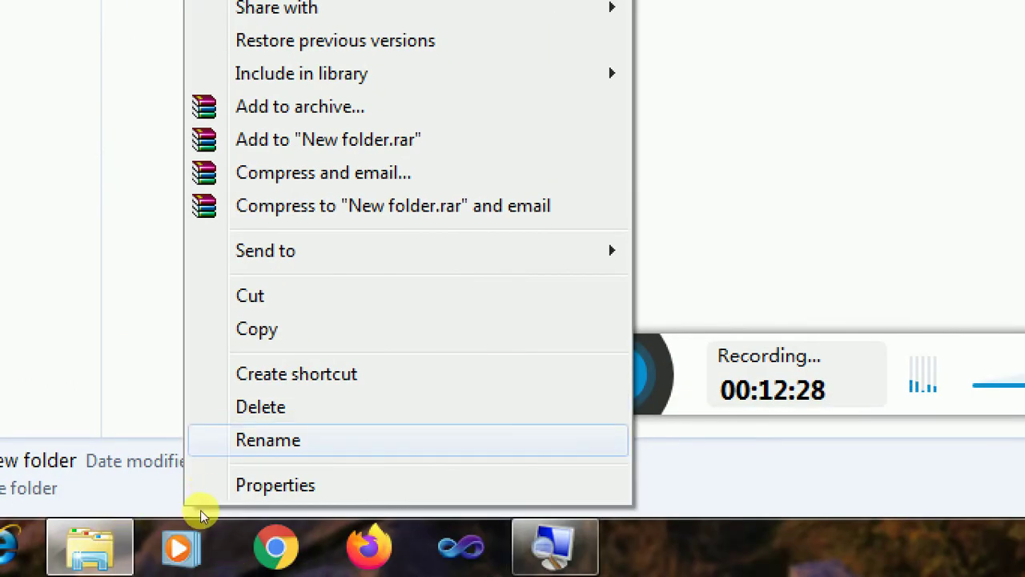
key("Return")
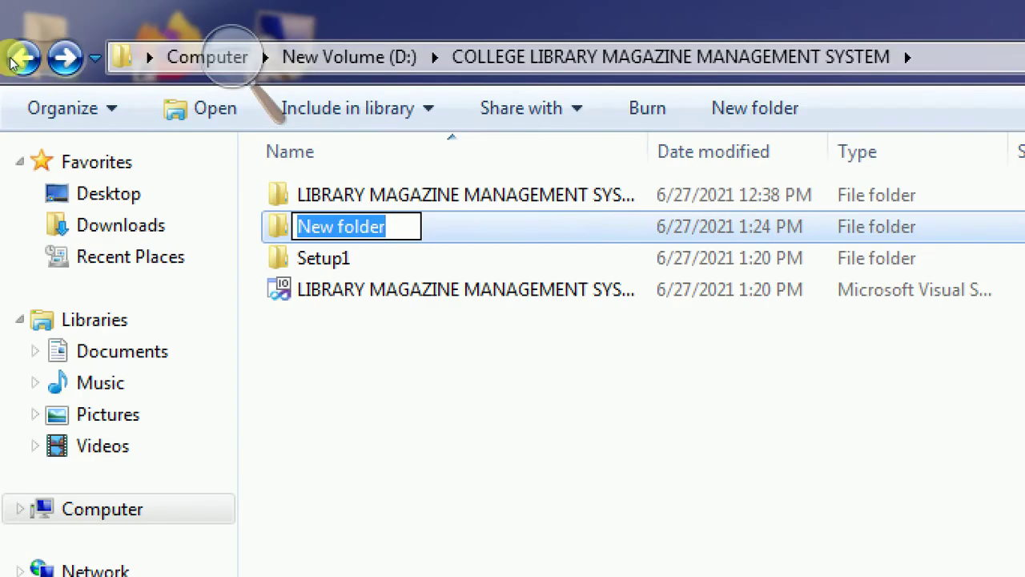
key("ctrl+v")
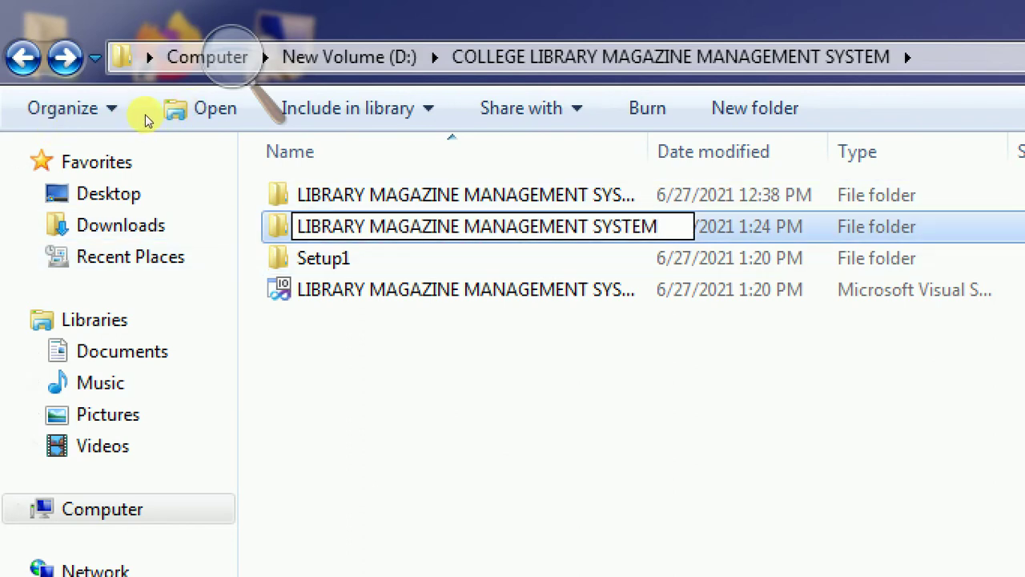
key("Return")
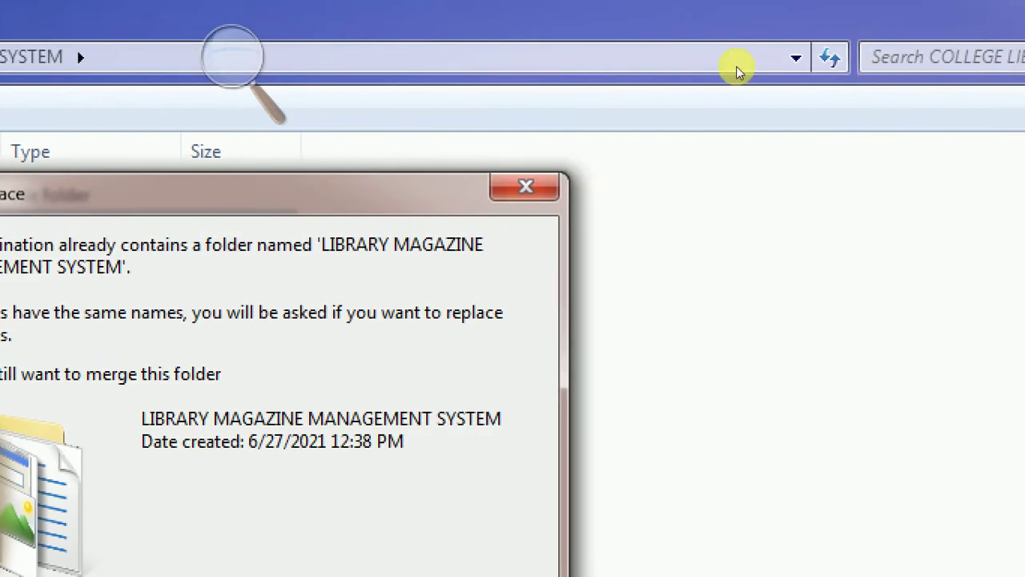
left_click(683, 99)
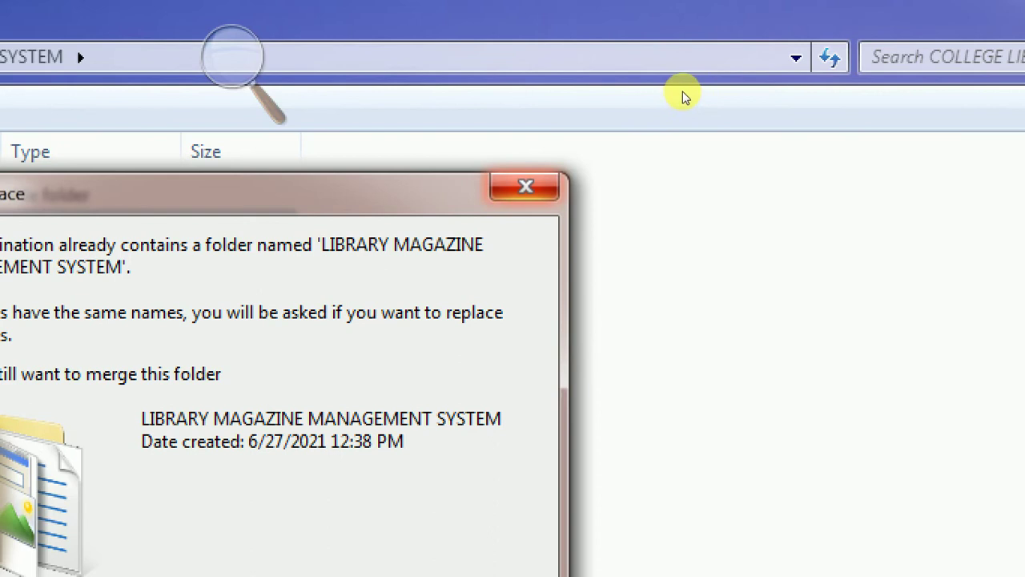
key("Escape")
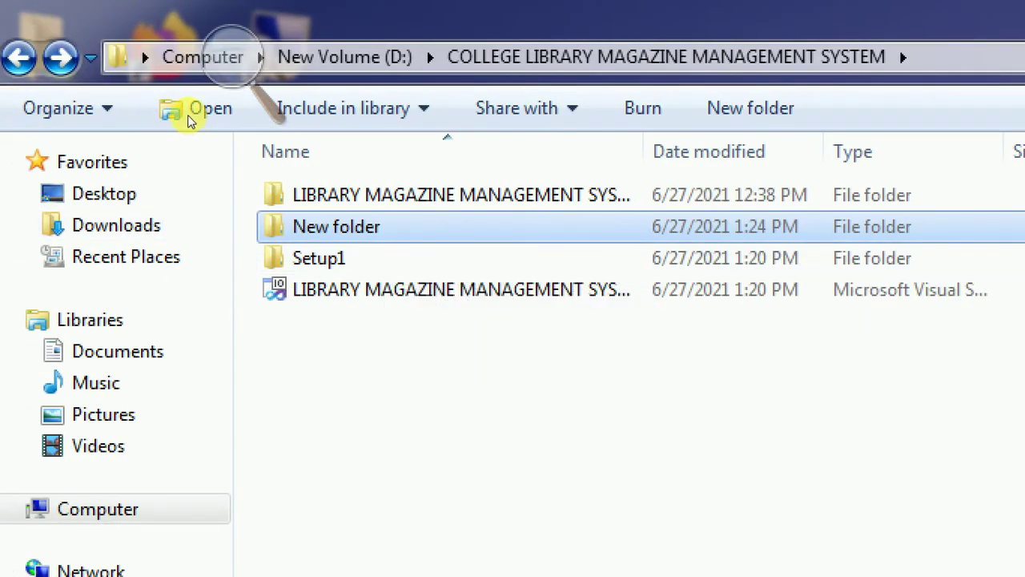
Step: Cancel the second rename attempt so the folder stays 'New folder'
key("F2")
key("shift+F10")
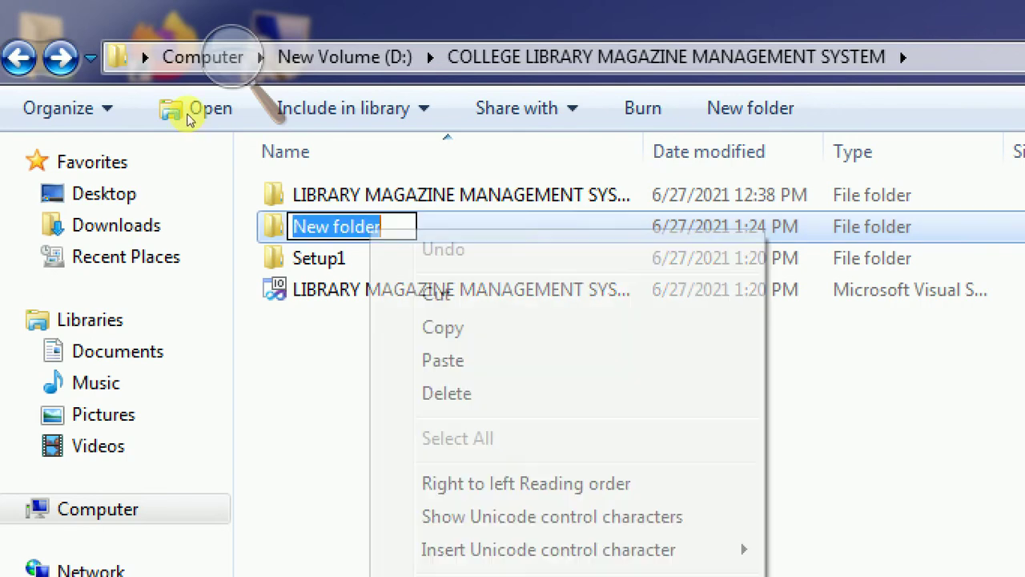
left_click(157, 162)
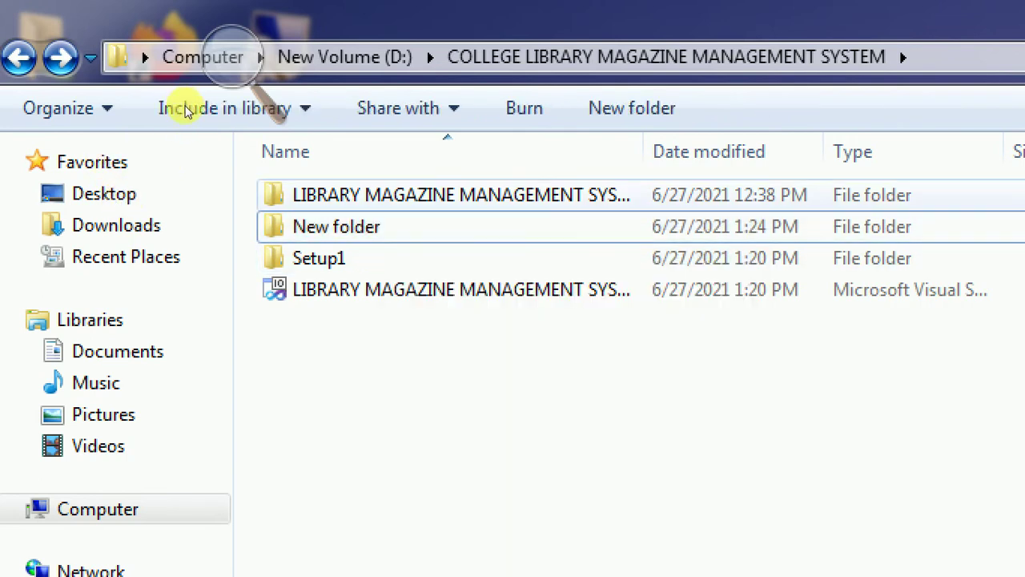
key("space")
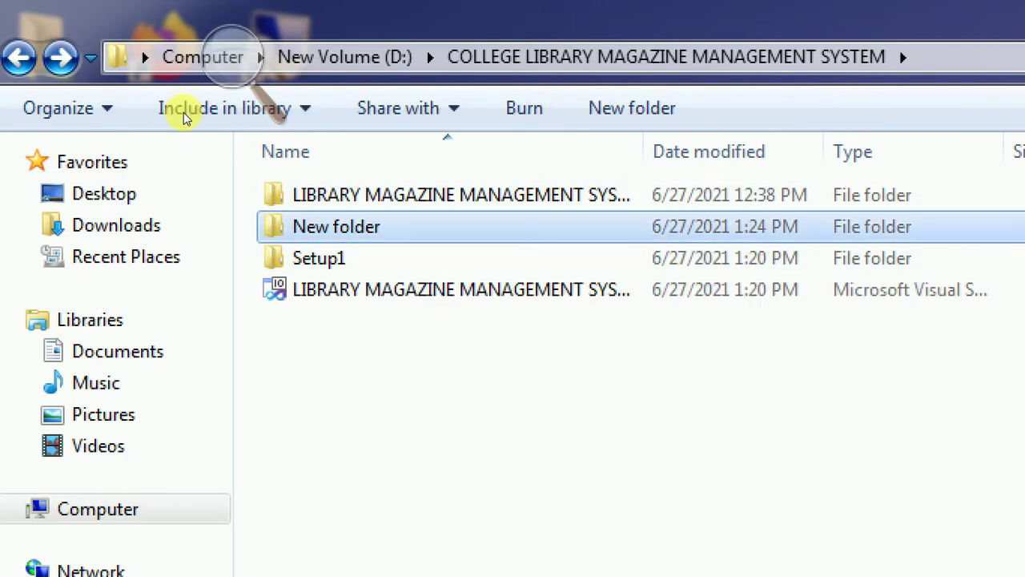
key("shift+F10")
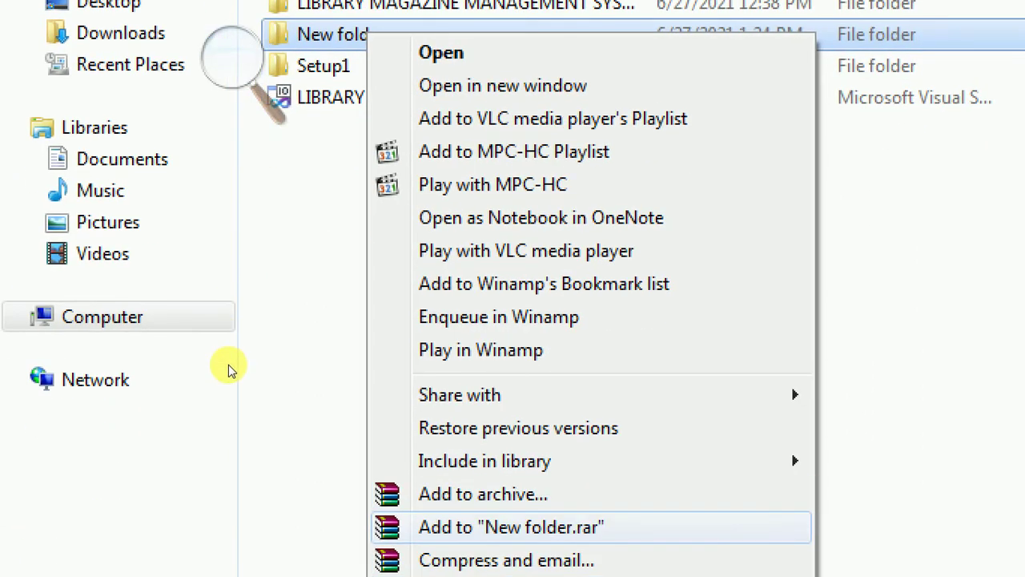
key("Down")
key("Down")
key("Down")
key("Down")
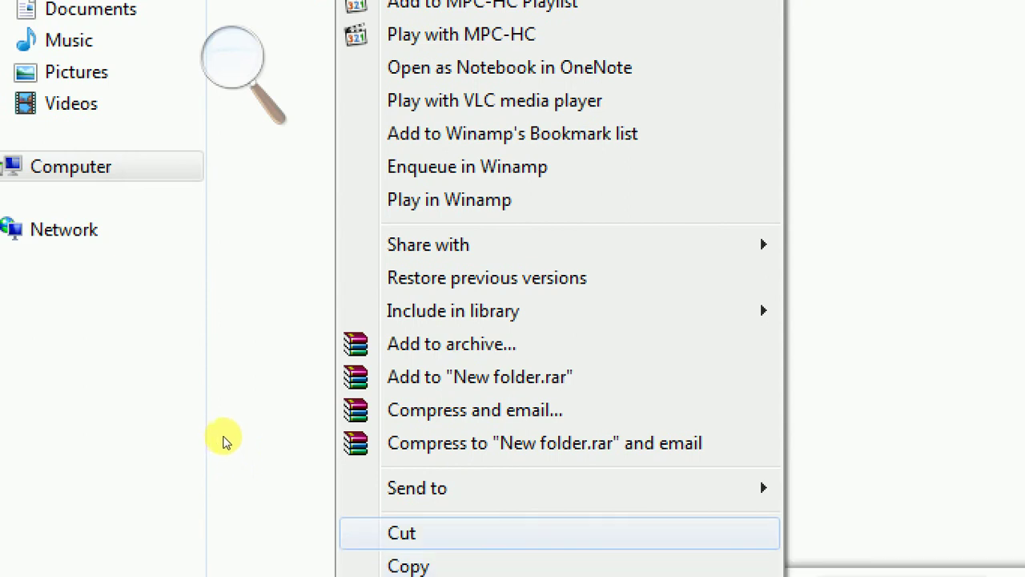
Step: Copy New folder, close Explorer, and reset Magnifier zoom to 100%
key("Down")
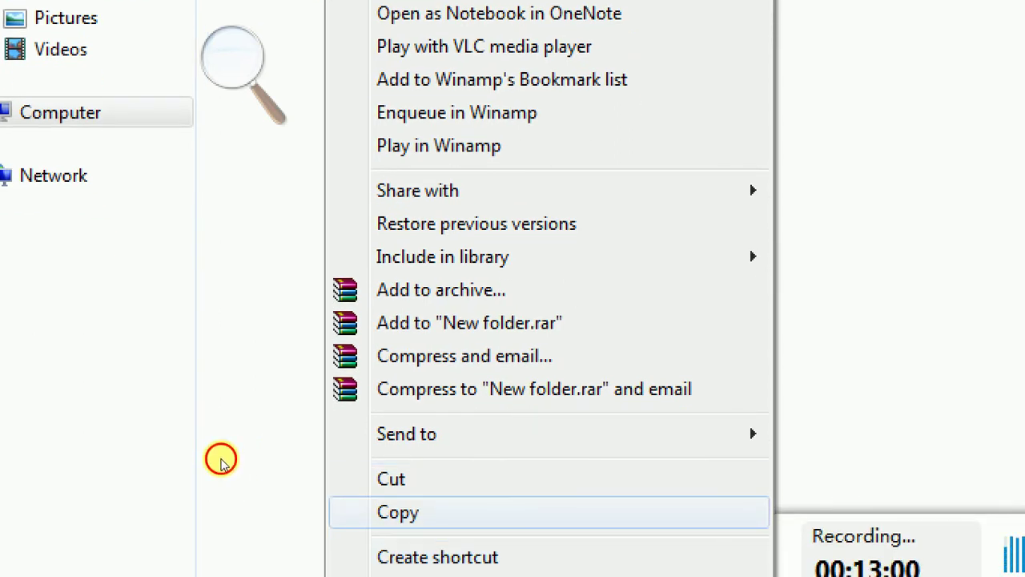
key("Return")
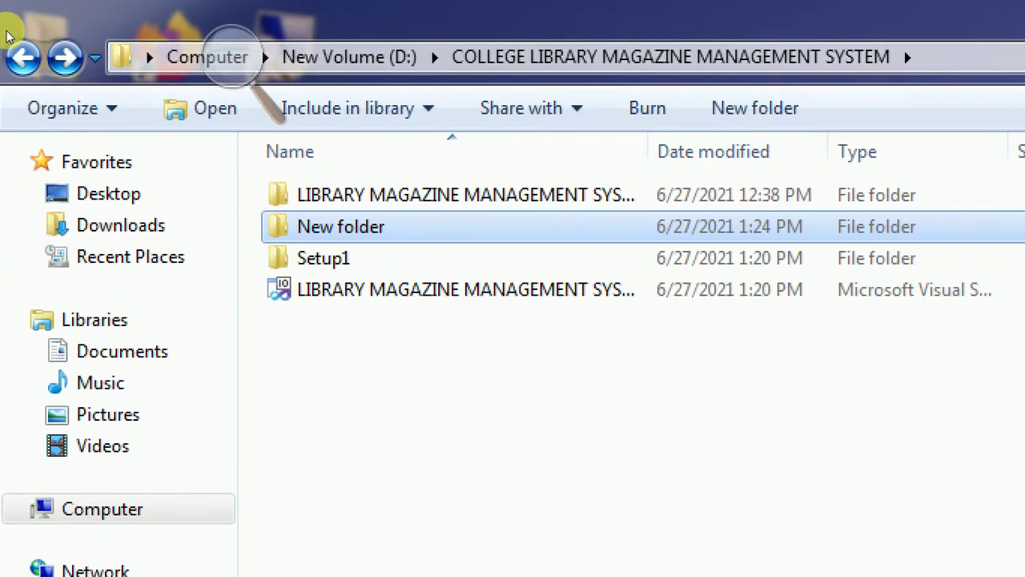
left_click(10, 37)
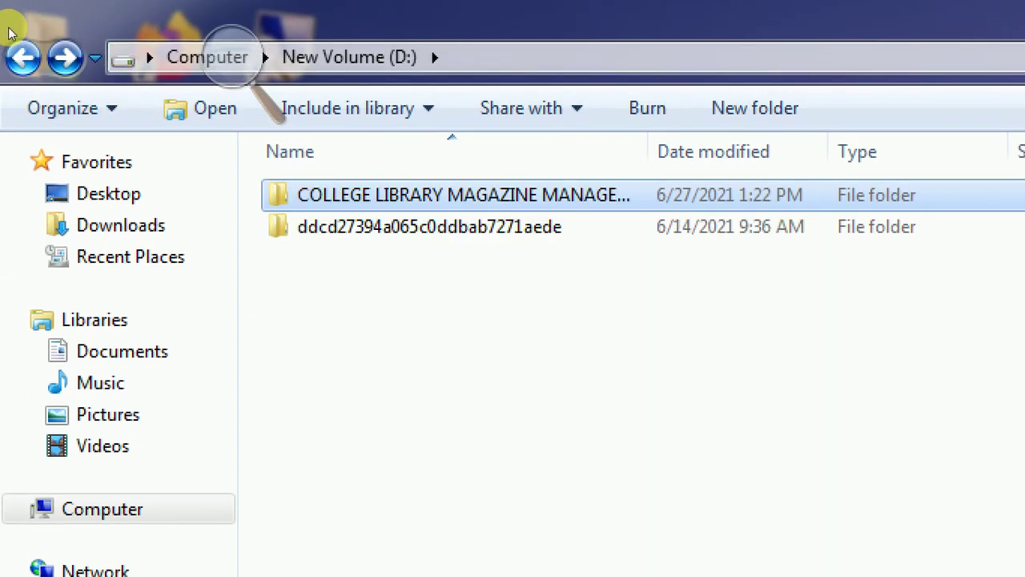
left_click(11, 40)
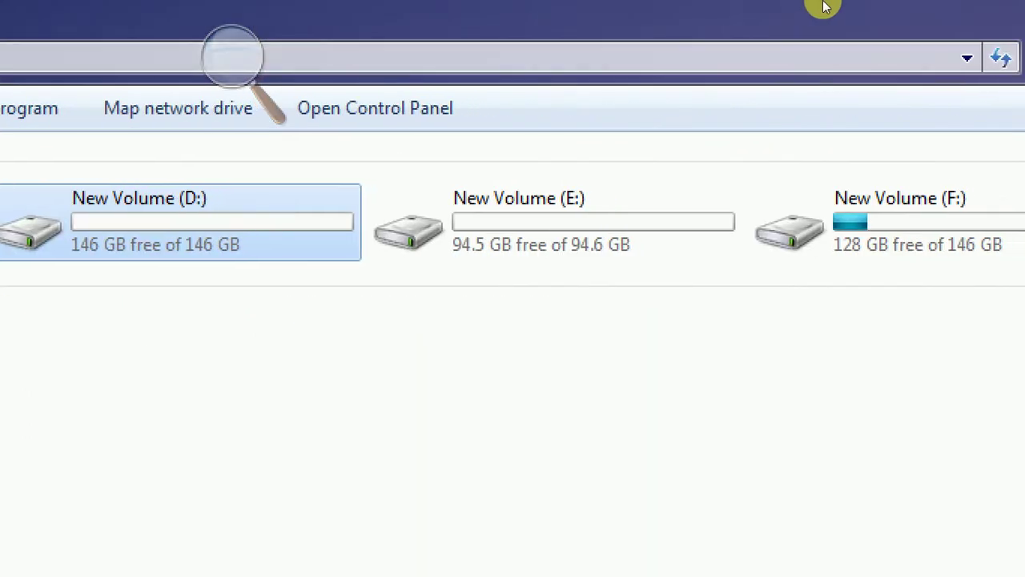
left_click(991, 12)
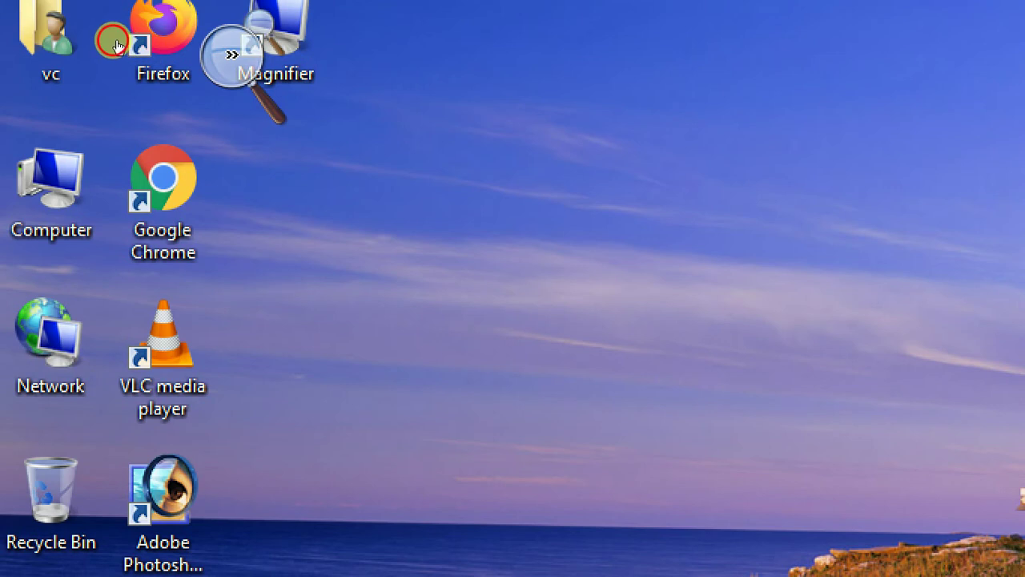
left_click(116, 46)
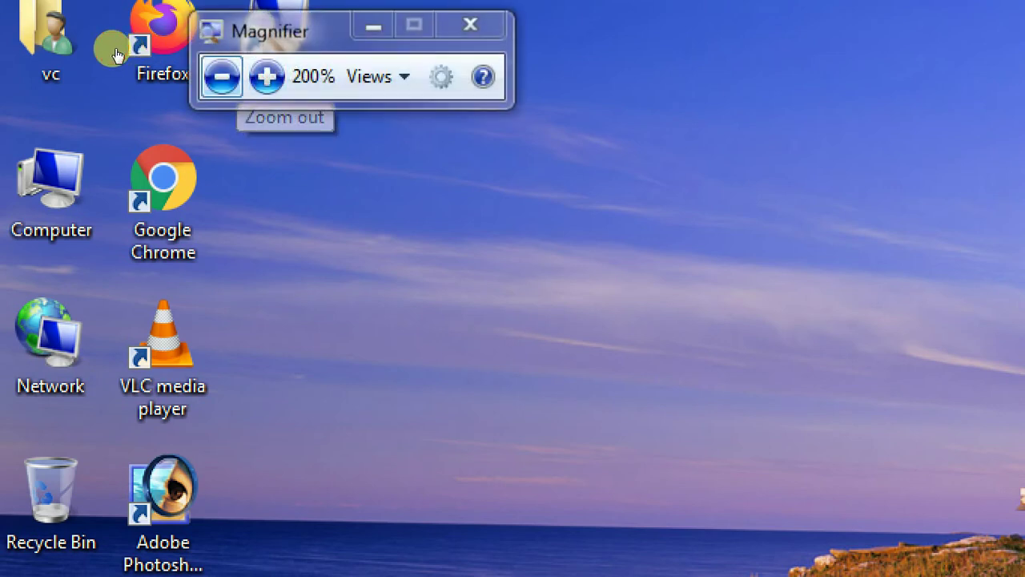
left_click(117, 55)
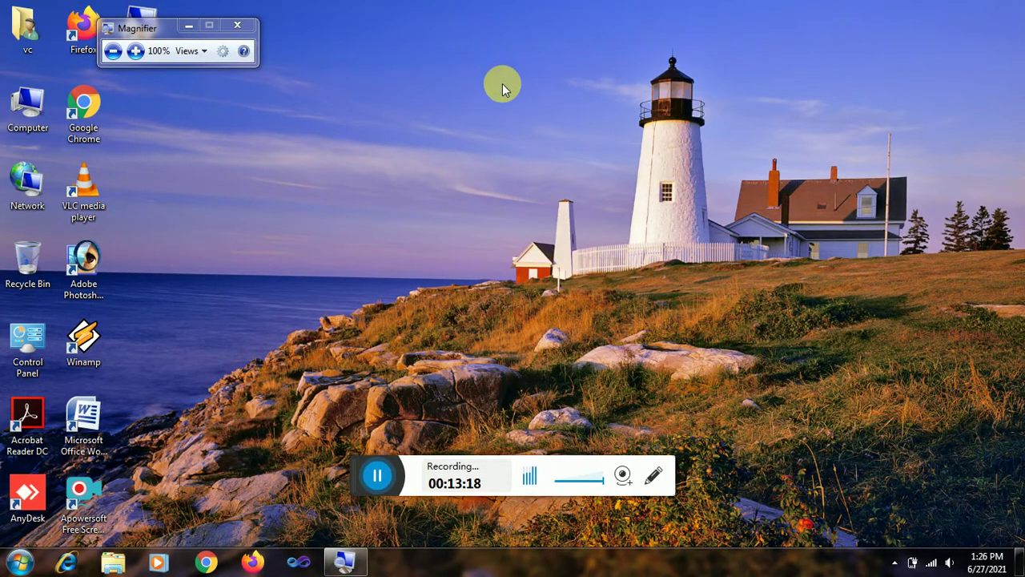
Step: Paste the copied New folder onto the desktop
right_click(531, 99)
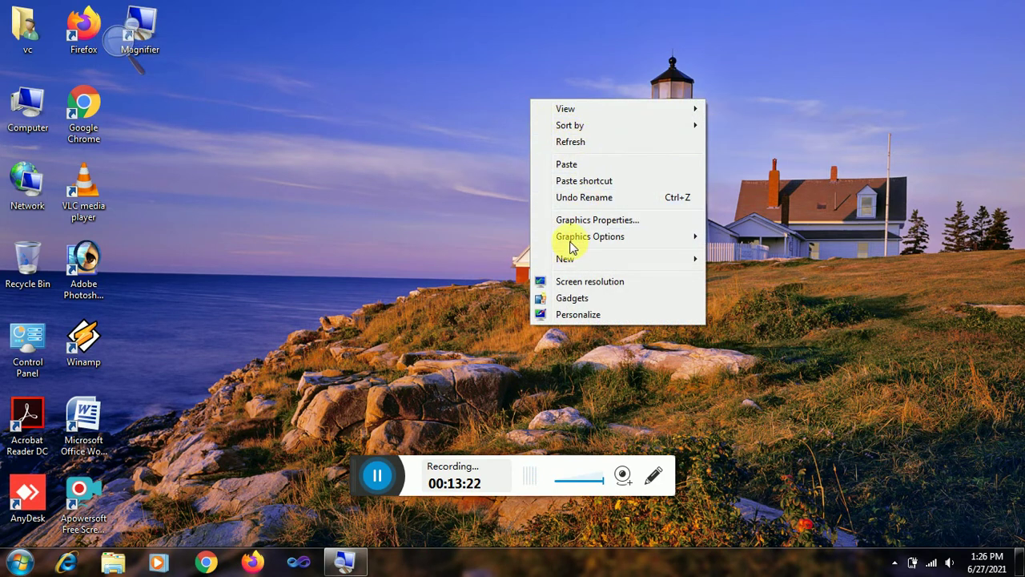
left_click(568, 165)
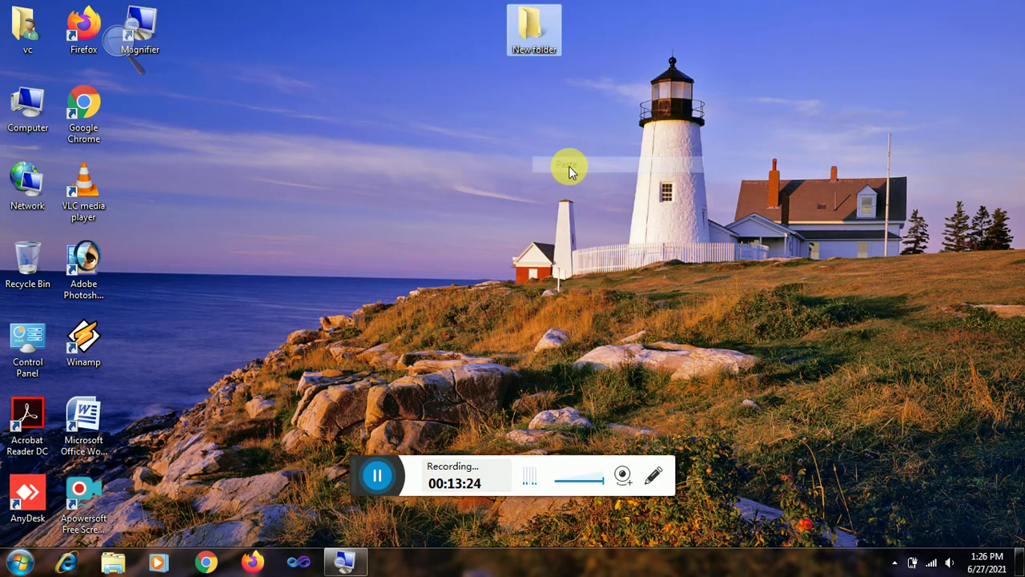
left_click(553, 65)
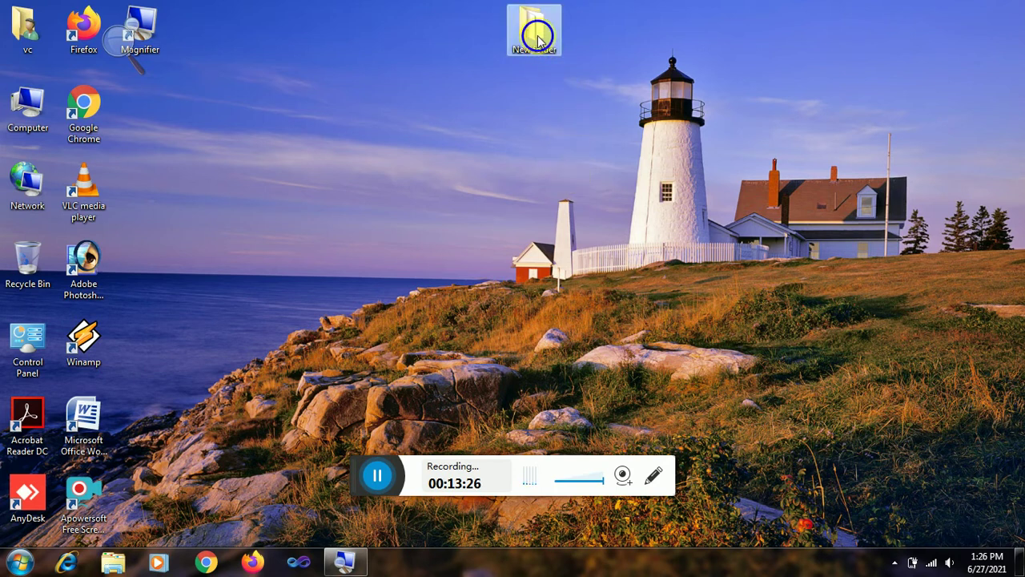
Step: Rename the desktop folder to 'LIBRARY MANAGMENT SYSTEM'
right_click(538, 40)
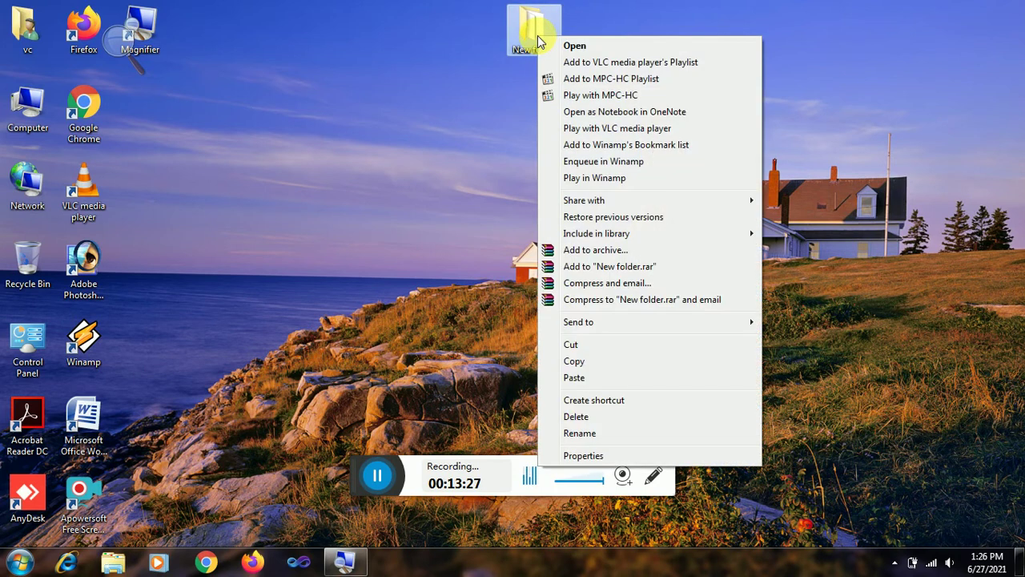
left_click(588, 434)
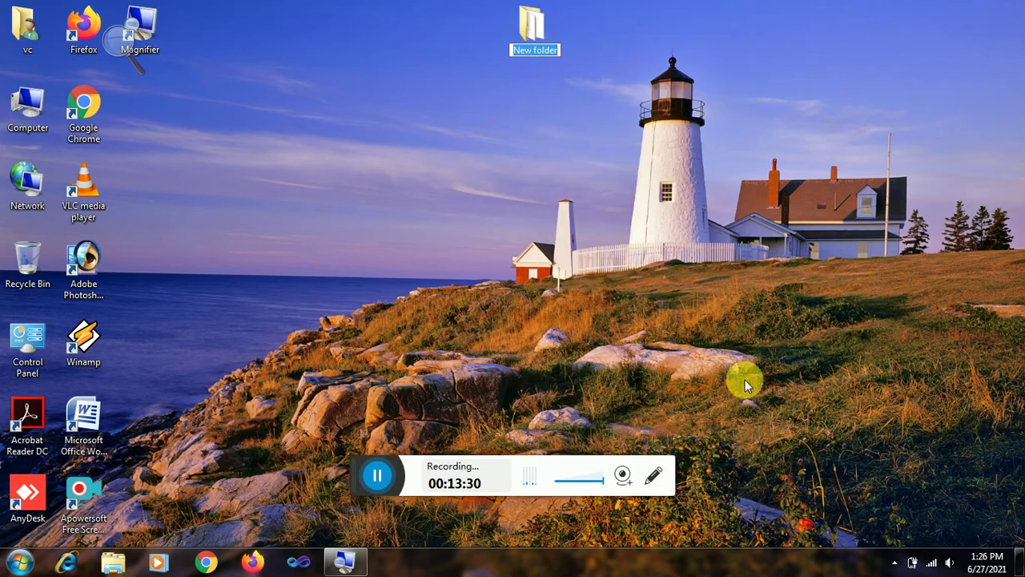
type("L")
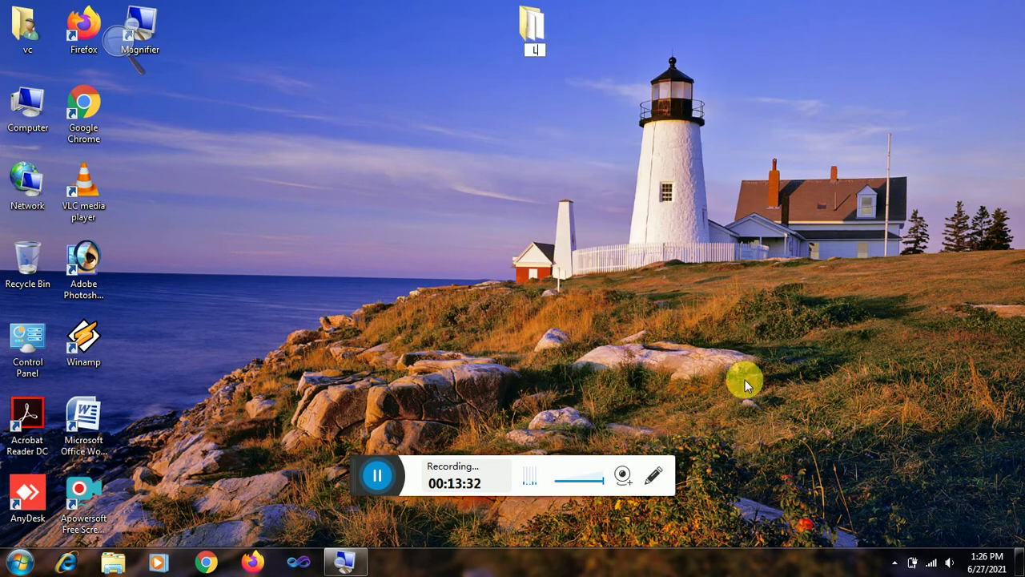
type("IBRARY")
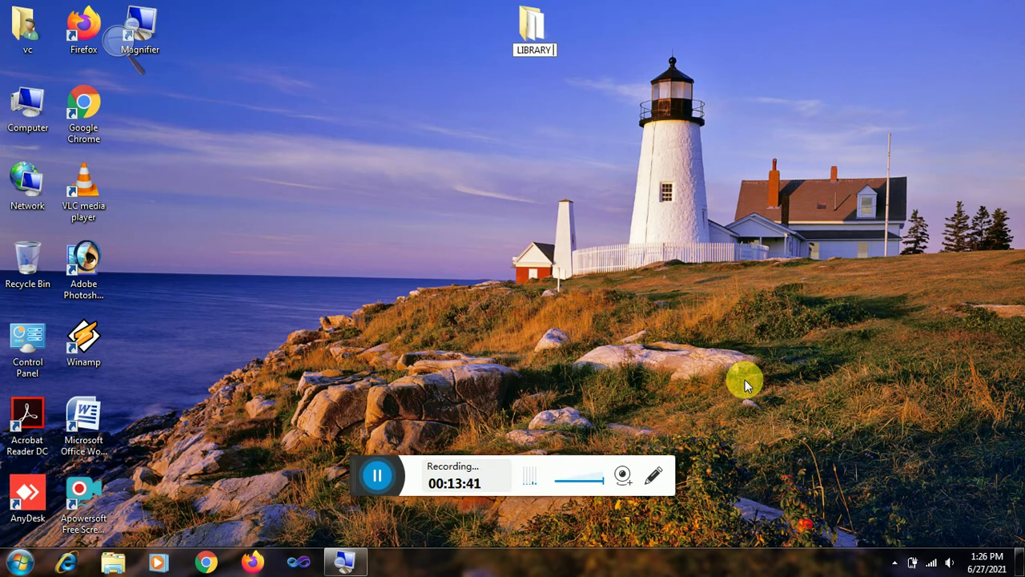
type(" MANA")
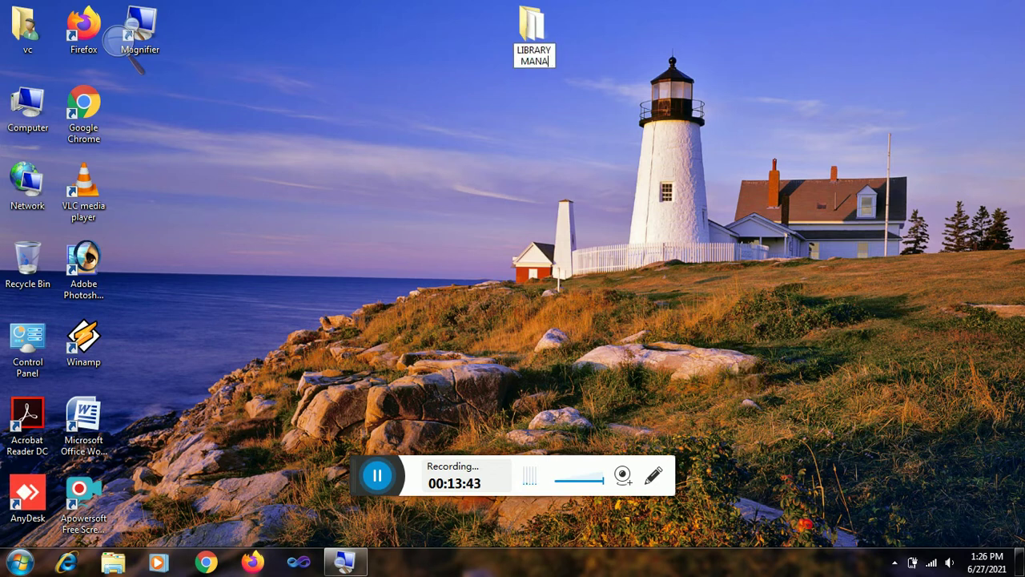
type("GMENT")
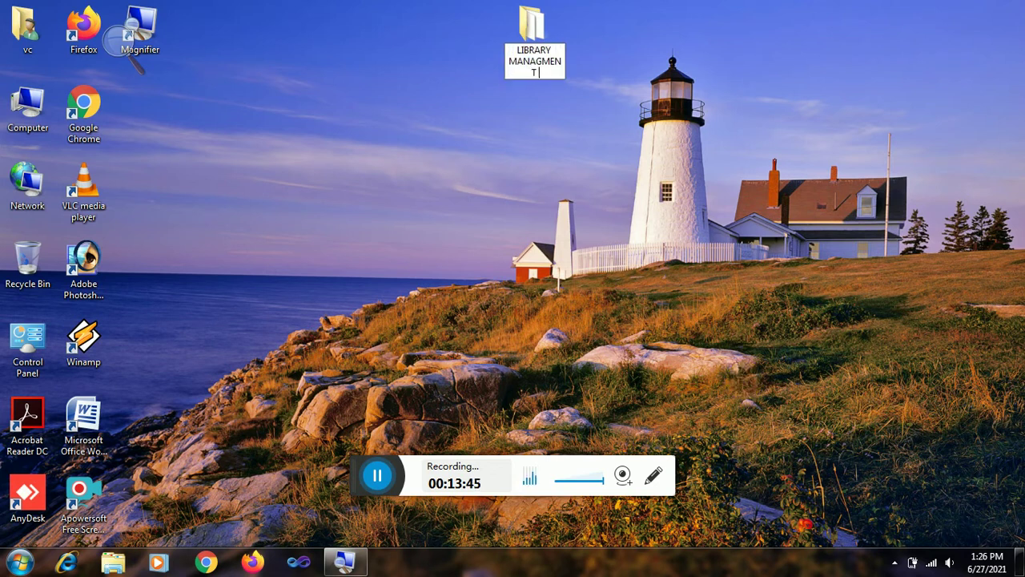
type(" SYSTEM")
left_click(682, 243)
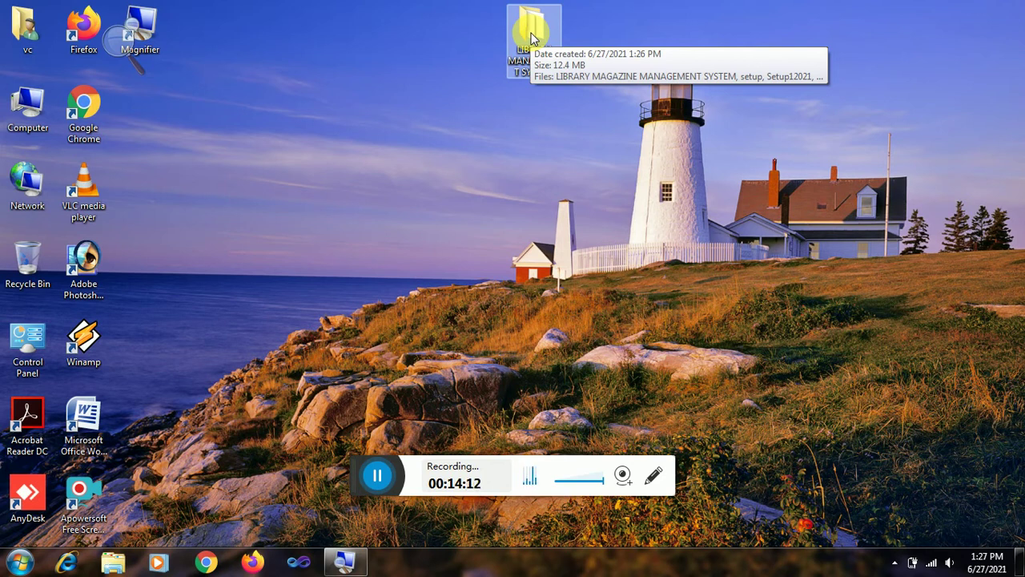
left_click(530, 35)
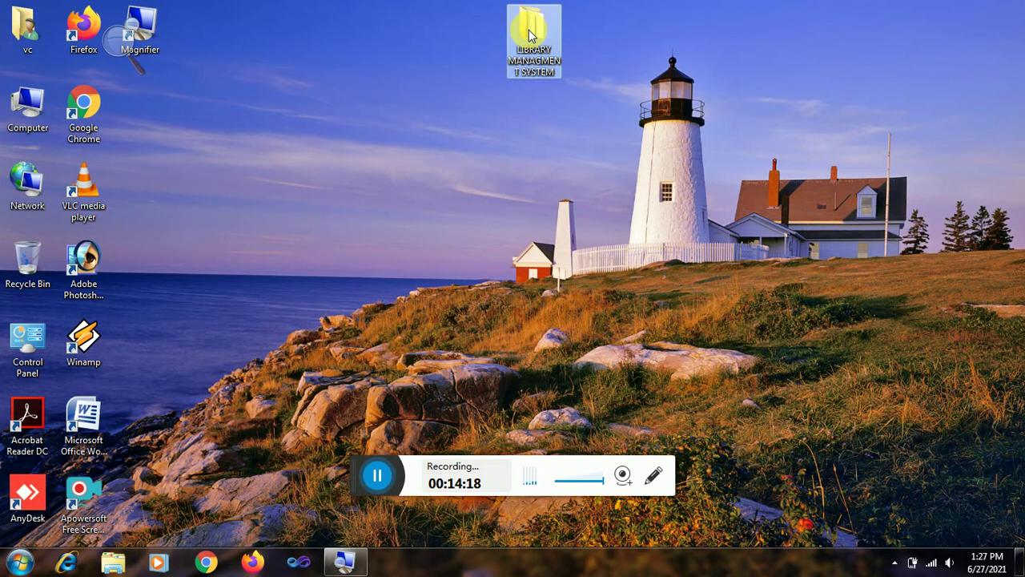
Step: Launch the Setup12021 installer from the LIBRARY MANAGMENT SYSTEM folder and magnify the screen to 200%
double_click(529, 35)
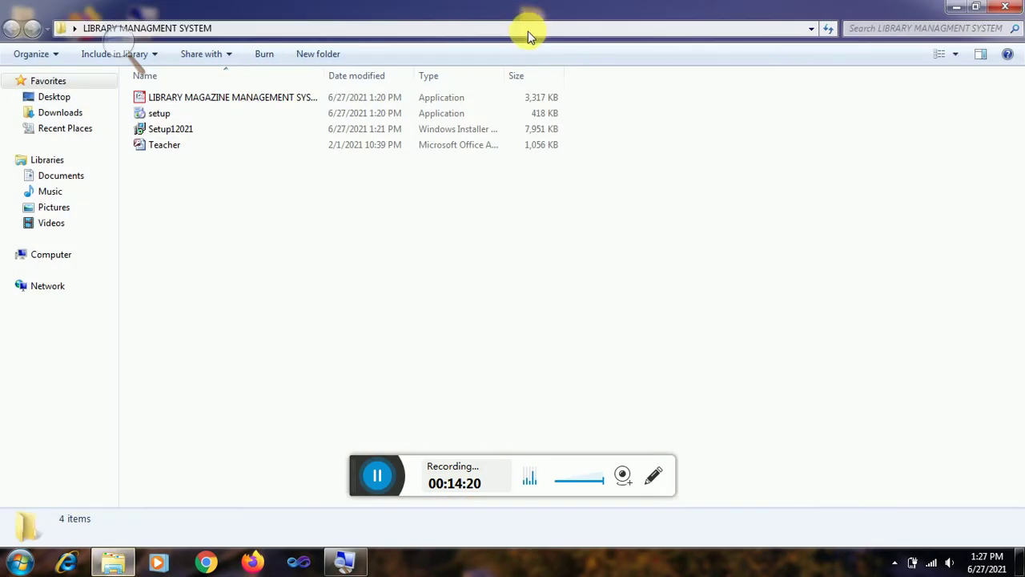
double_click(183, 131)
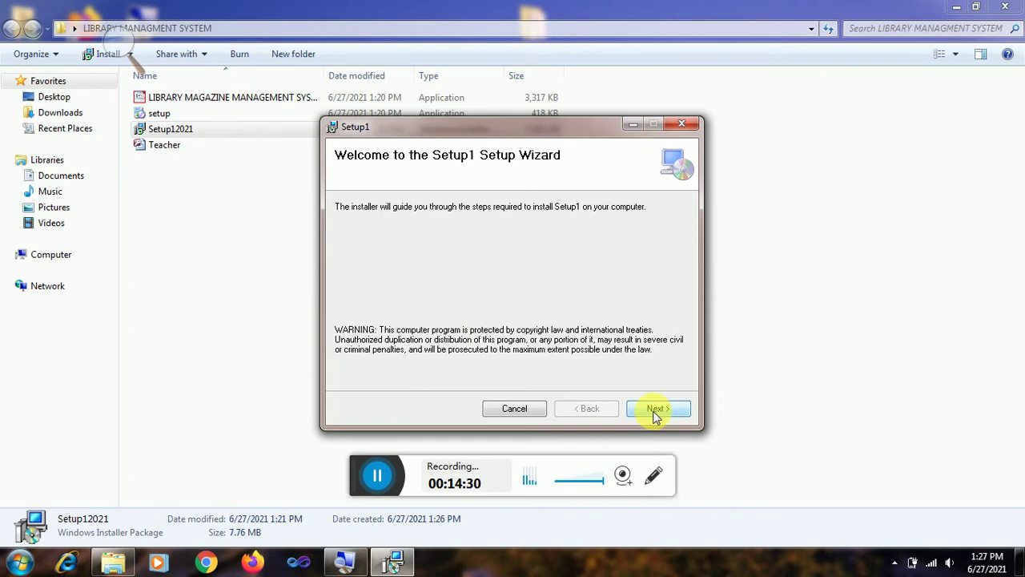
left_click(655, 410)
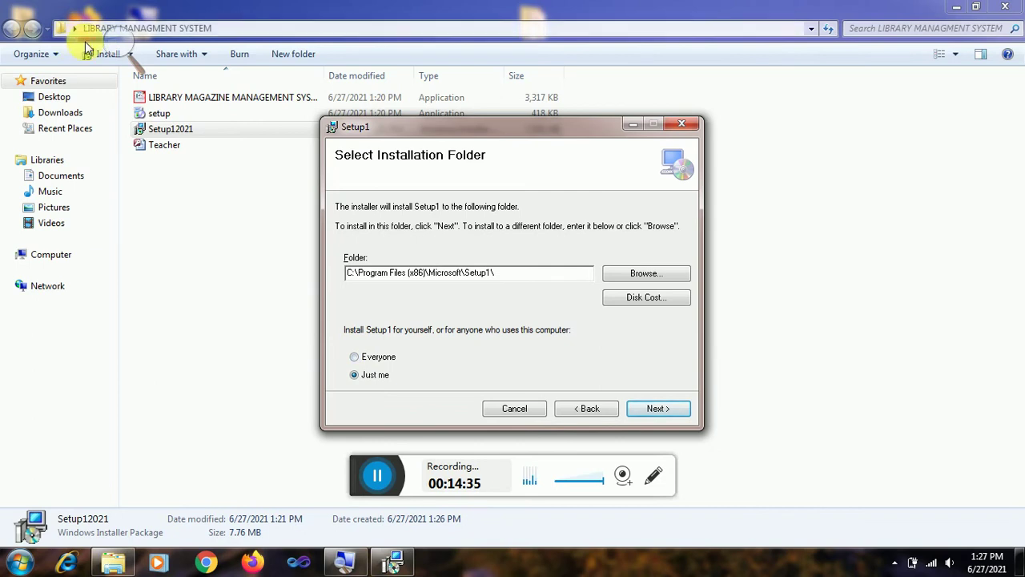
left_click(113, 48)
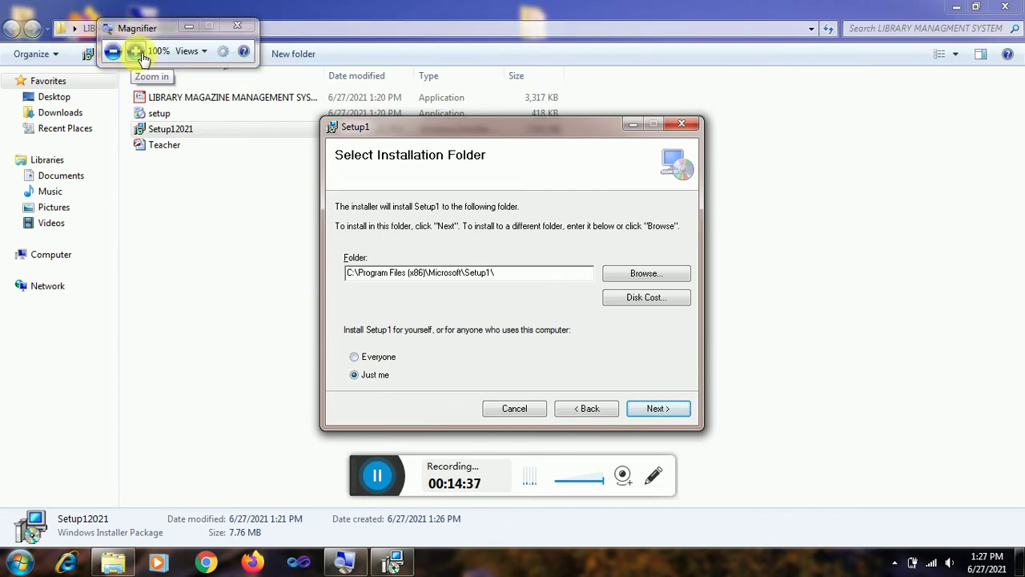
left_click(136, 50)
left_click(137, 51)
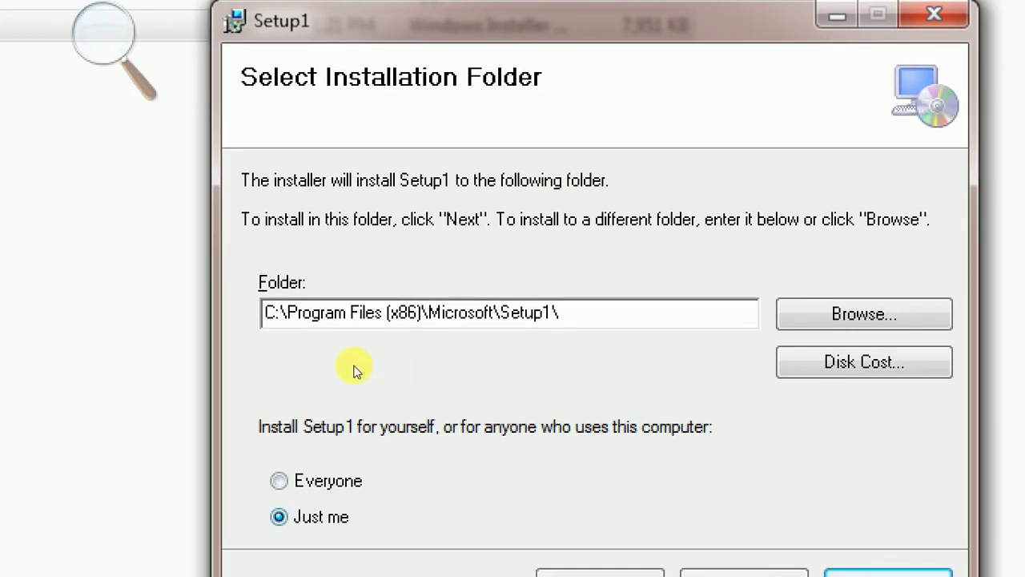
Step: Install Setup1 for Everyone into C:\Program Files (x86)\Microsoft\Setup1\ and close the finished wizard
key("Up")
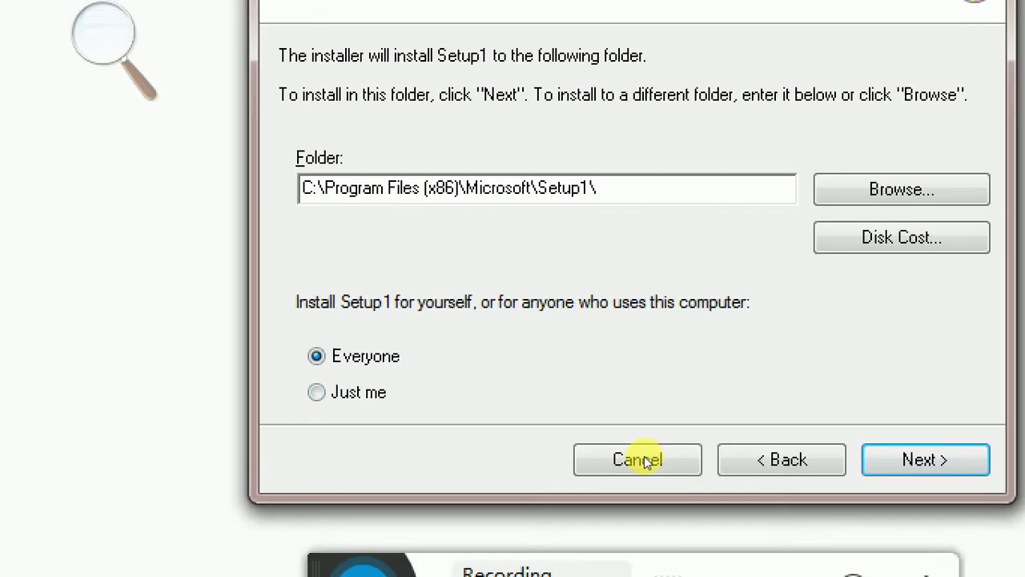
key("Return")
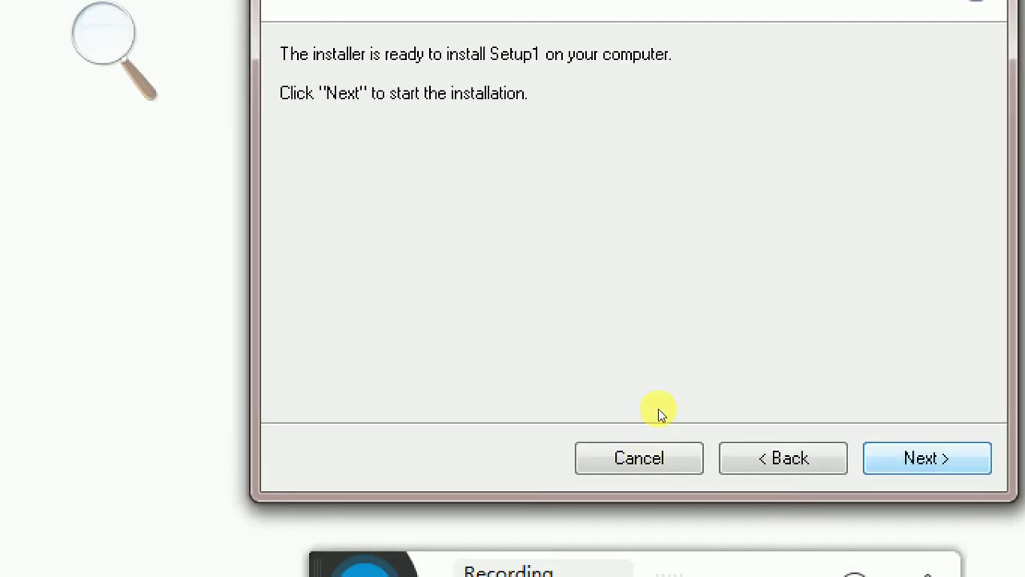
key("Return")
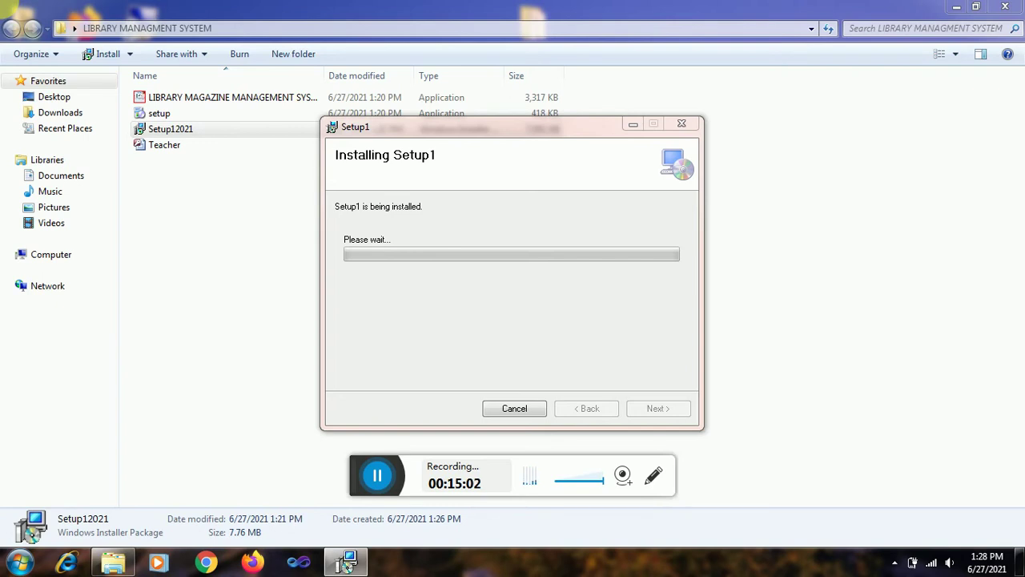
key("super+plus")
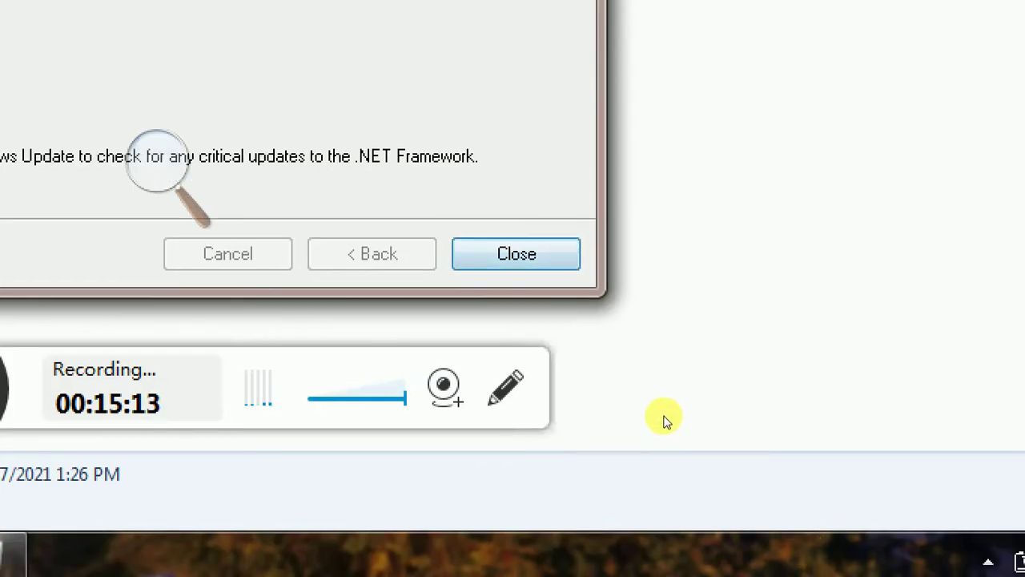
key("Return")
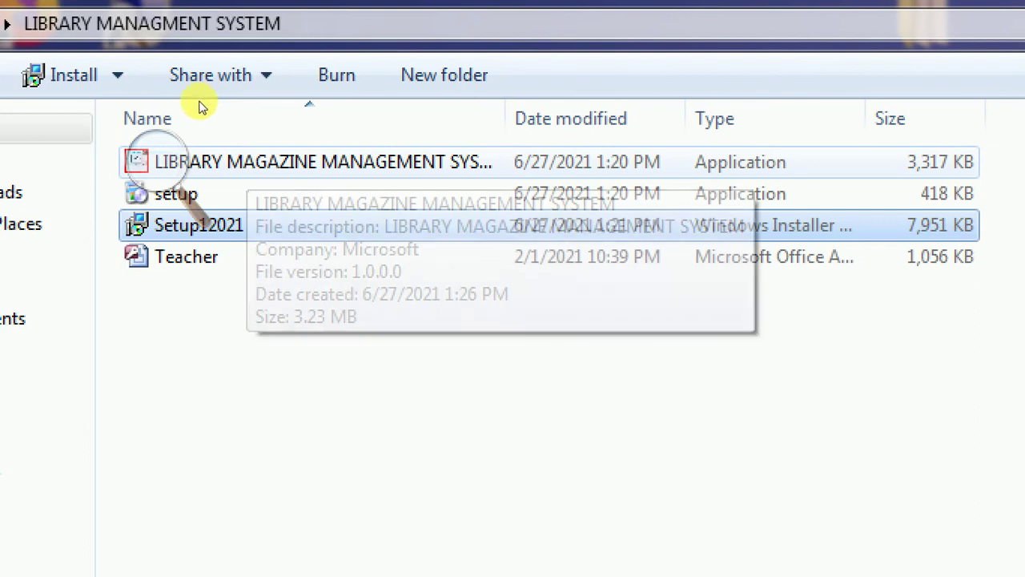
Step: Send the LIBRARY MAGAZINE MANAGEMENT SYSTEM application to Desktop (create shortcut) and close the folder window
left_click(160, 161)
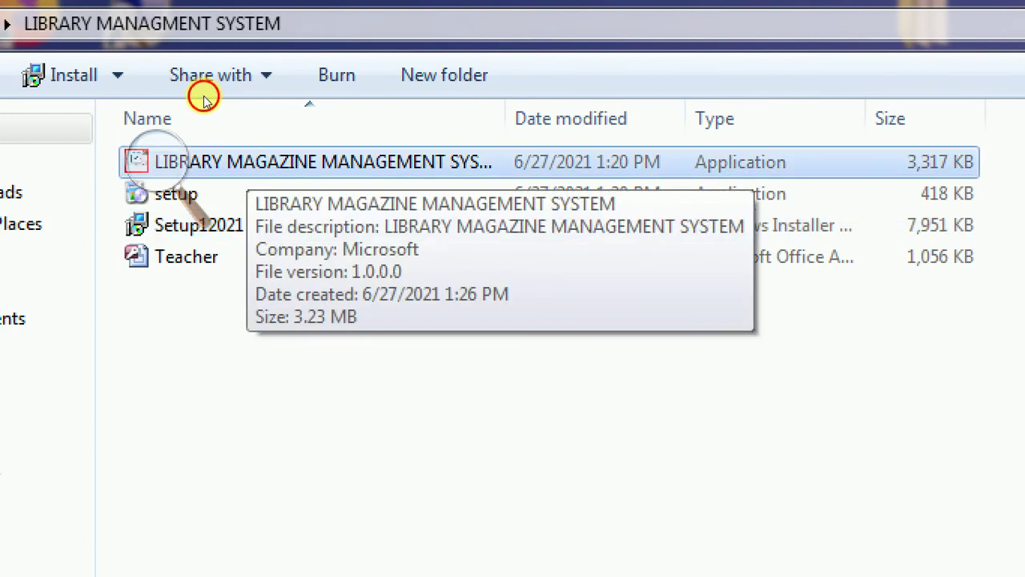
key("shift+F10")
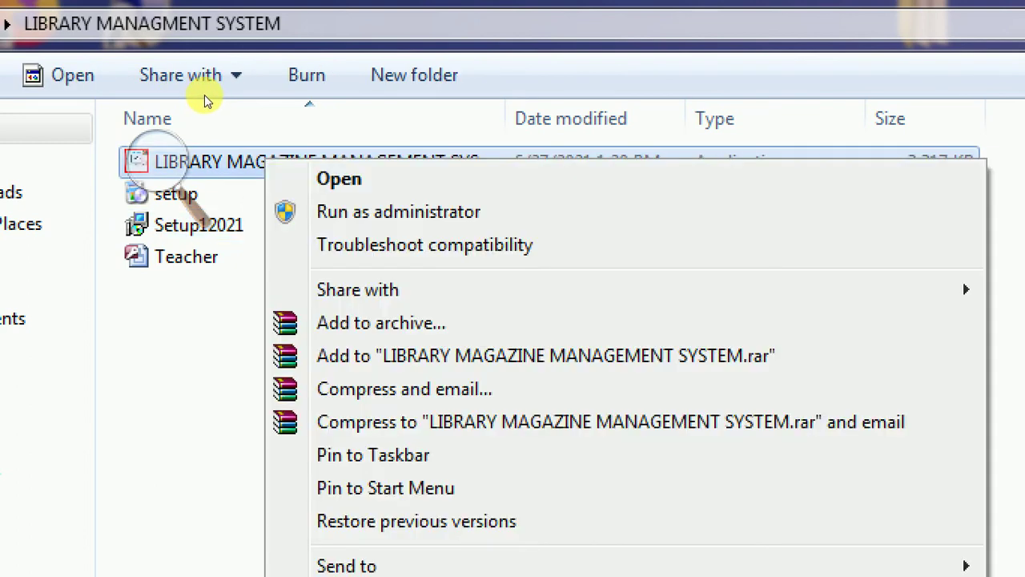
key("Down")
key("Down")
key("Down")
key("Down")
key("Down")
key("Down")
key("Down")
key("Down")
key("Down")
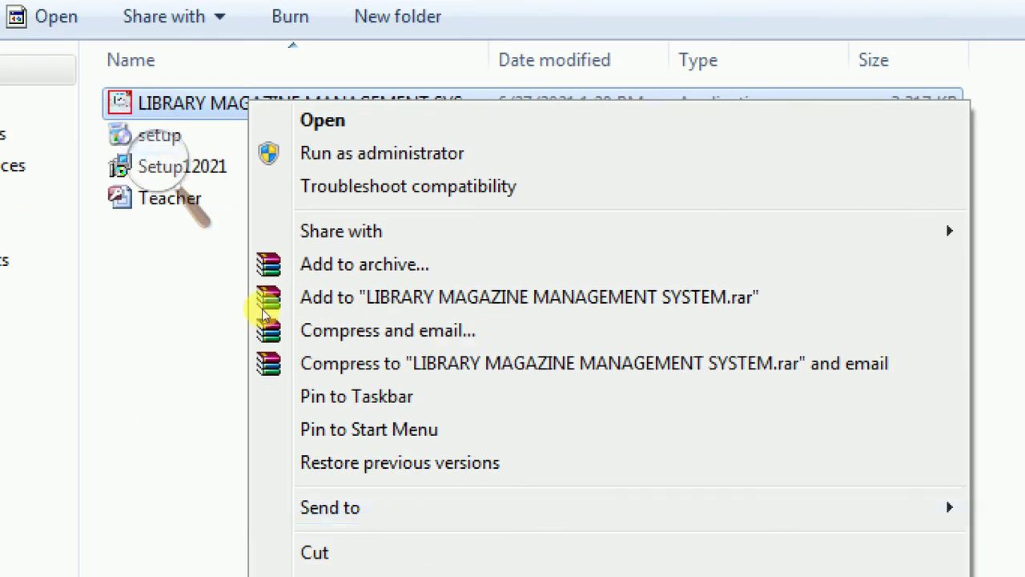
key("Down")
key("Down")
key("Down")
key("Right")
key("Down")
key("Down")
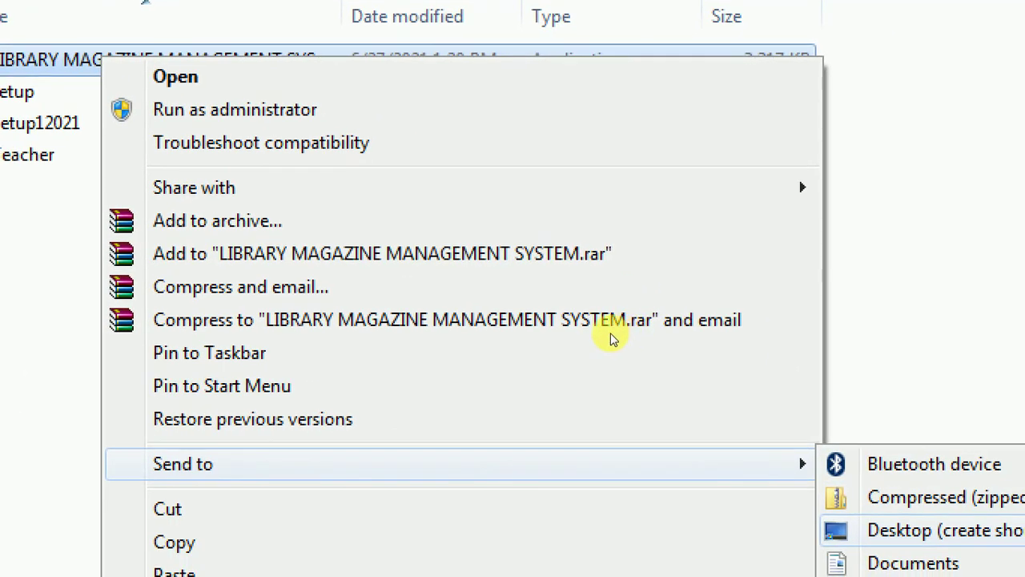
key("Down")
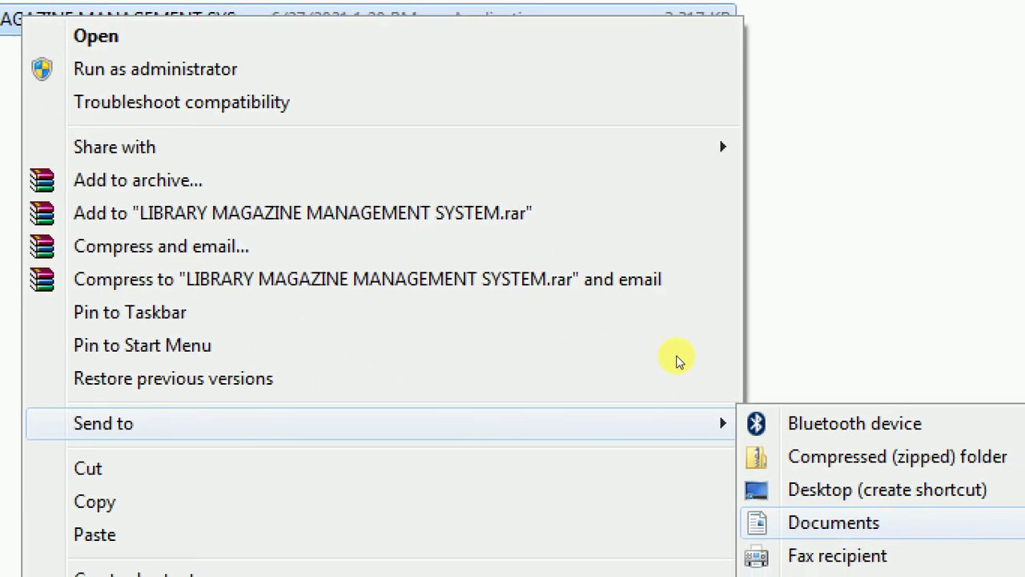
key("Up")
key("Return")
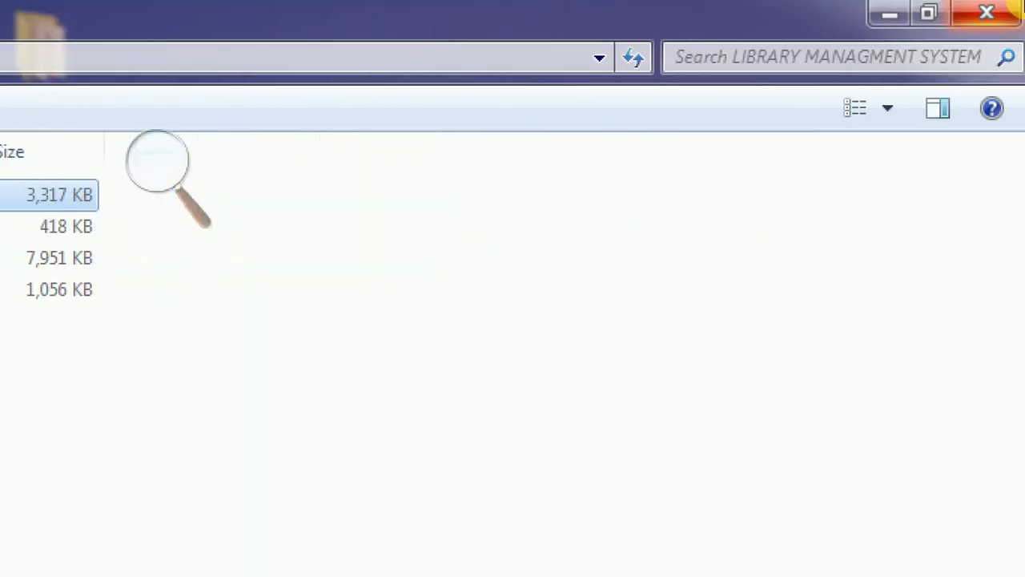
left_click(1011, 10)
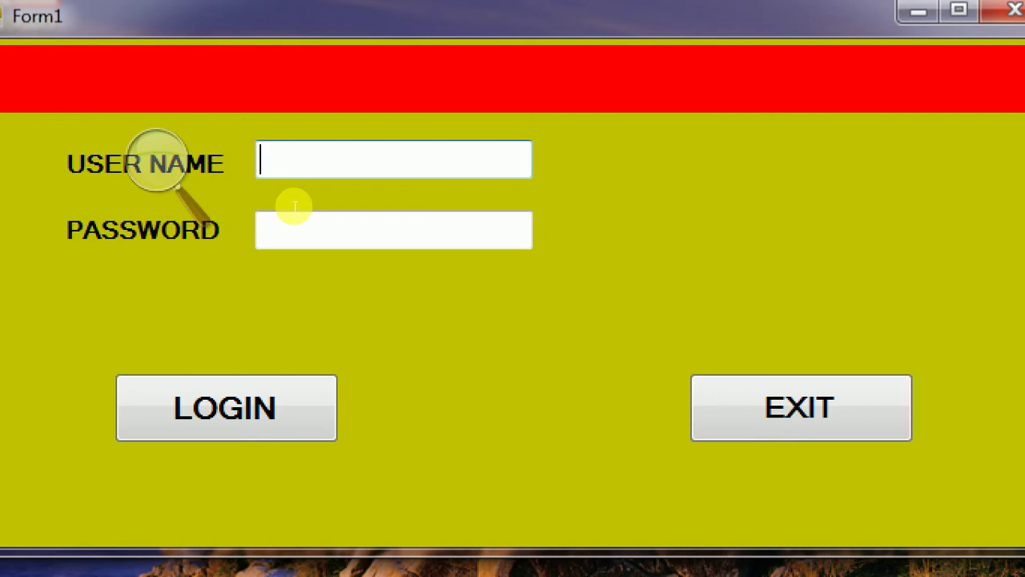
Step: Log in with the administrator user name and password, then dismiss the WELCOME message
type("adm")
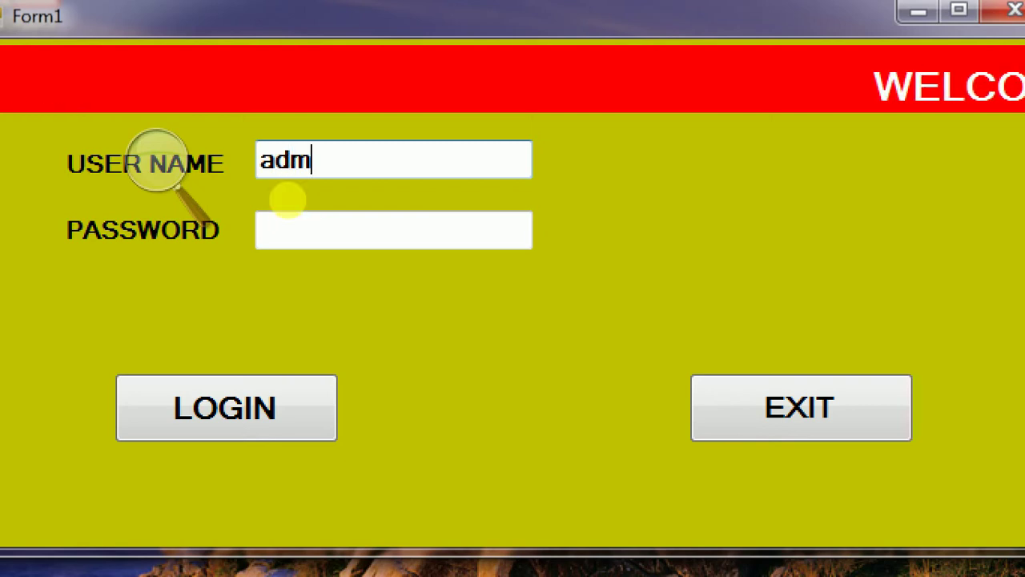
type("in")
key("Tab")
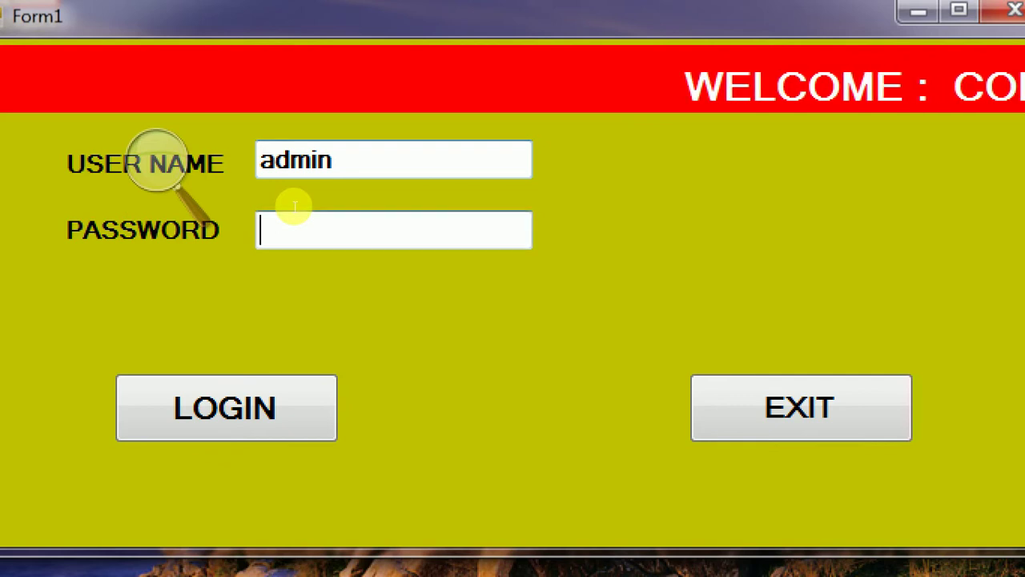
type("12345")
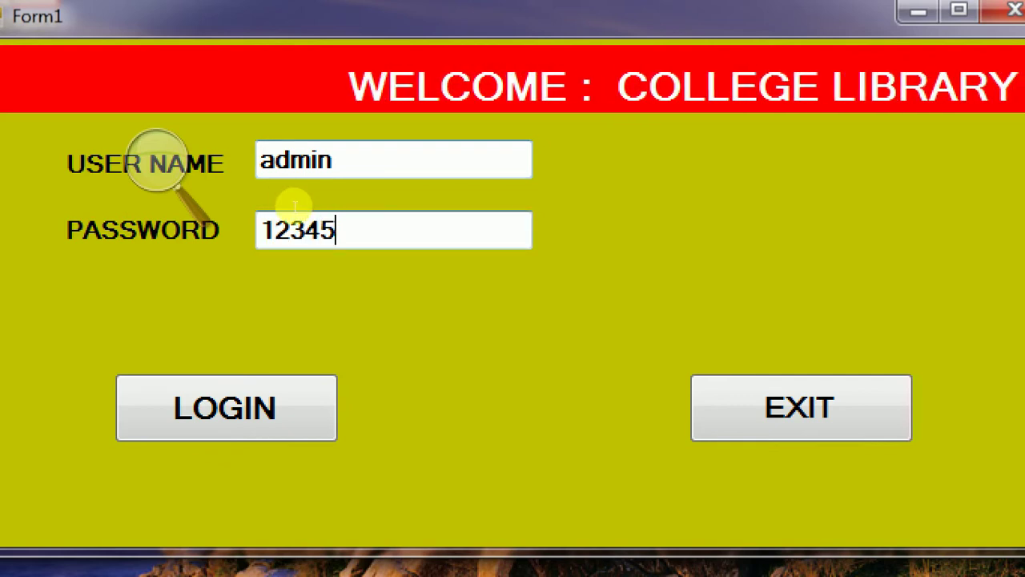
key("Tab")
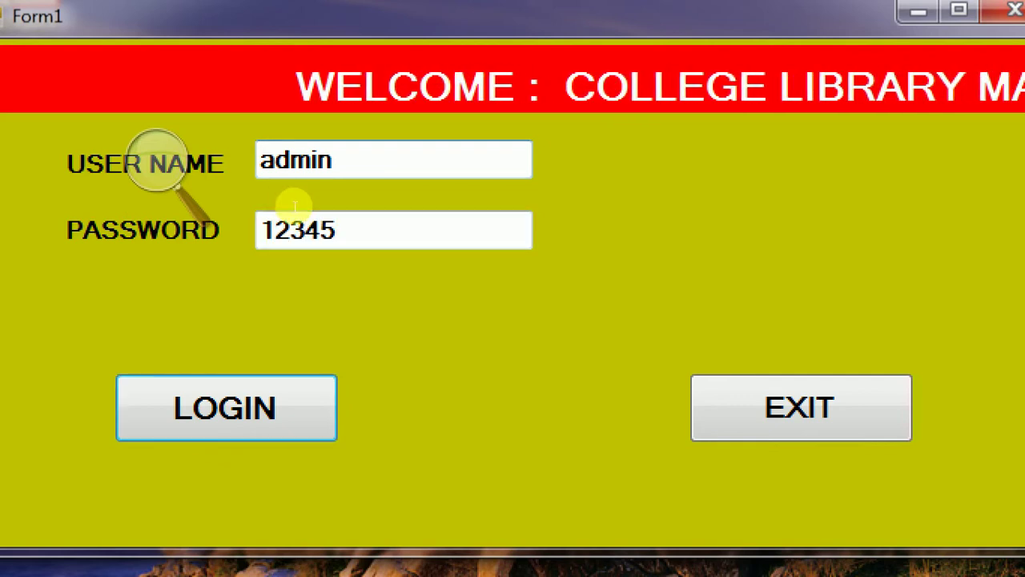
key("Return")
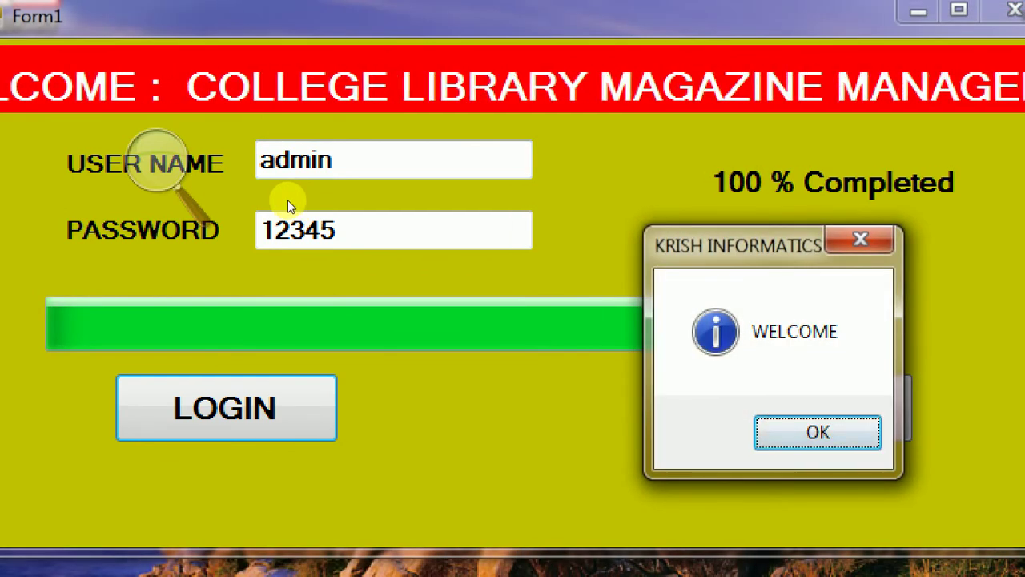
key("Return")
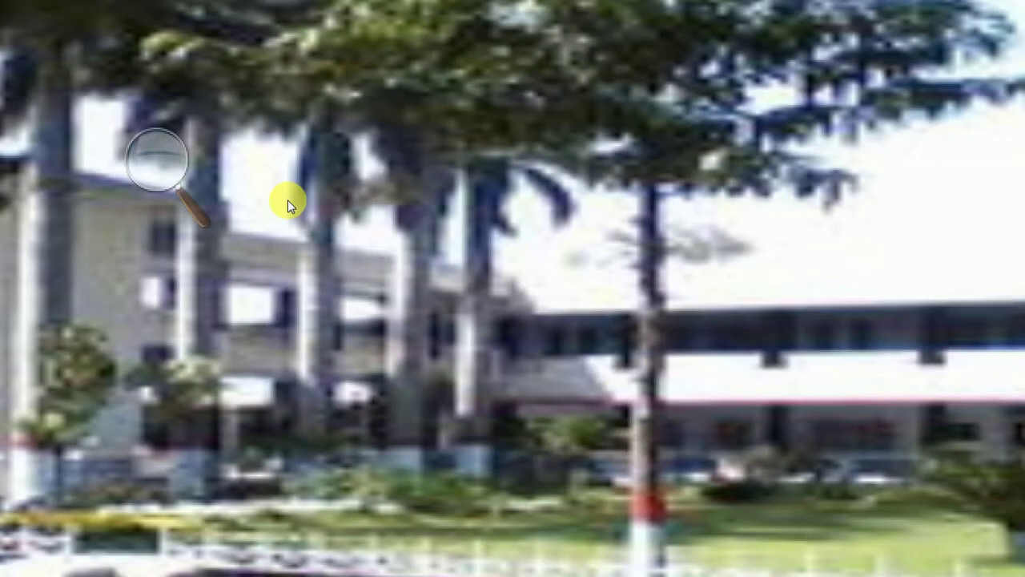
Step: Reset the Magnifier to 100%, close it, and show the DATA ENTRY menu choices
left_click(210, 194)
left_click(202, 205)
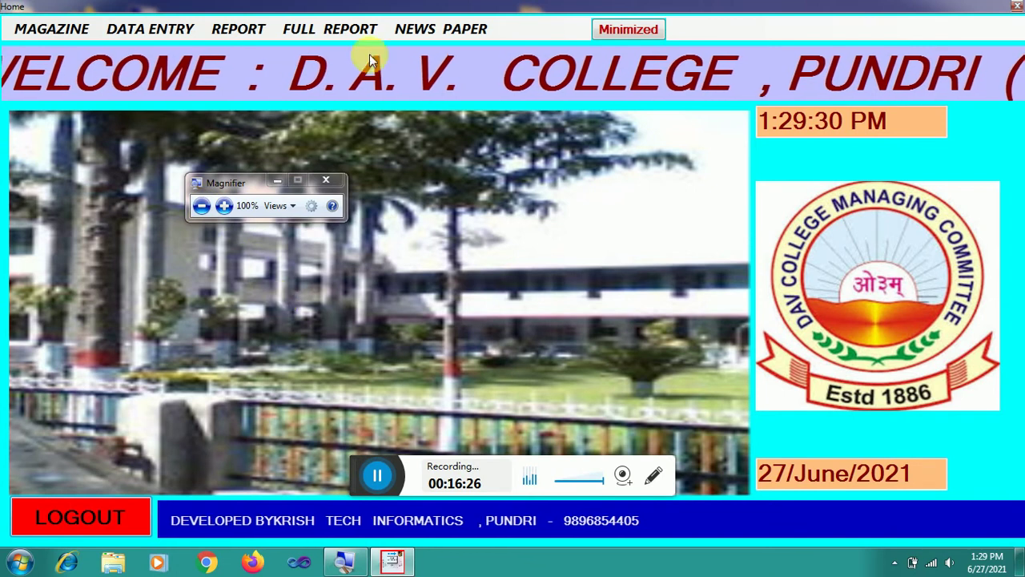
left_click_drag(241, 189, 547, 224)
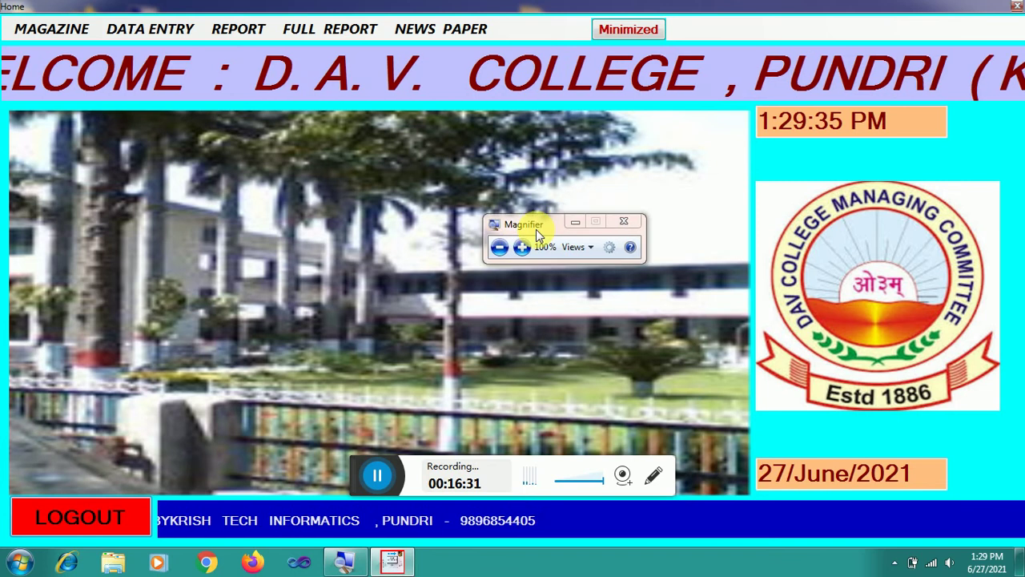
left_click(620, 222)
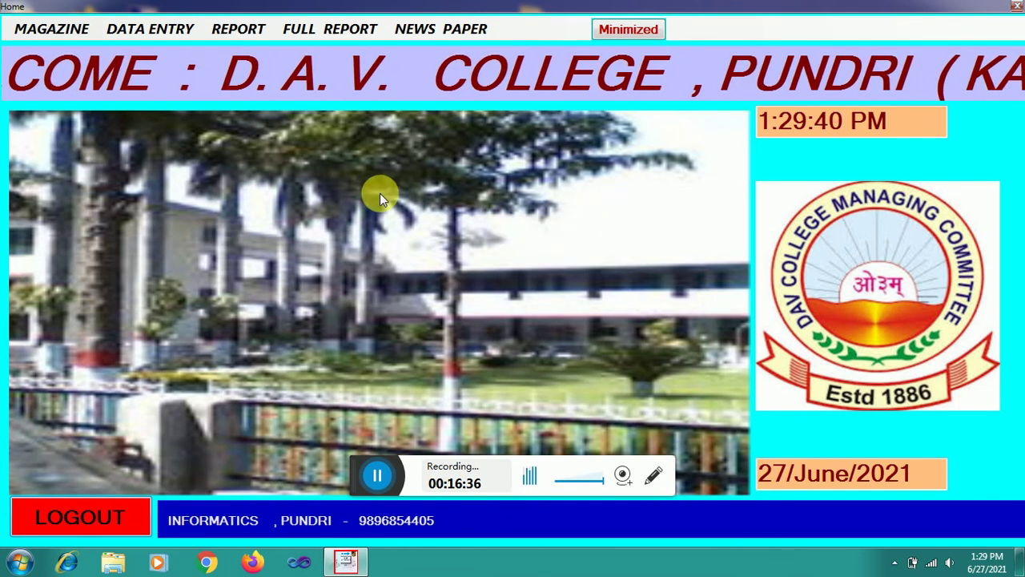
left_click(131, 32)
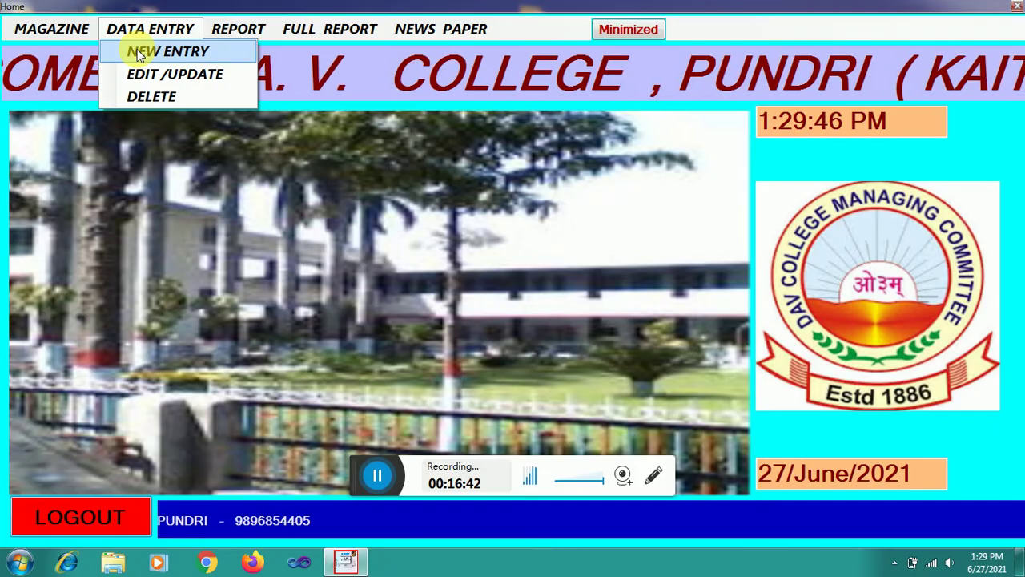
Step: Open DATA ENTRY > NEW ENTRY and generate new accession number 108
left_click(136, 53)
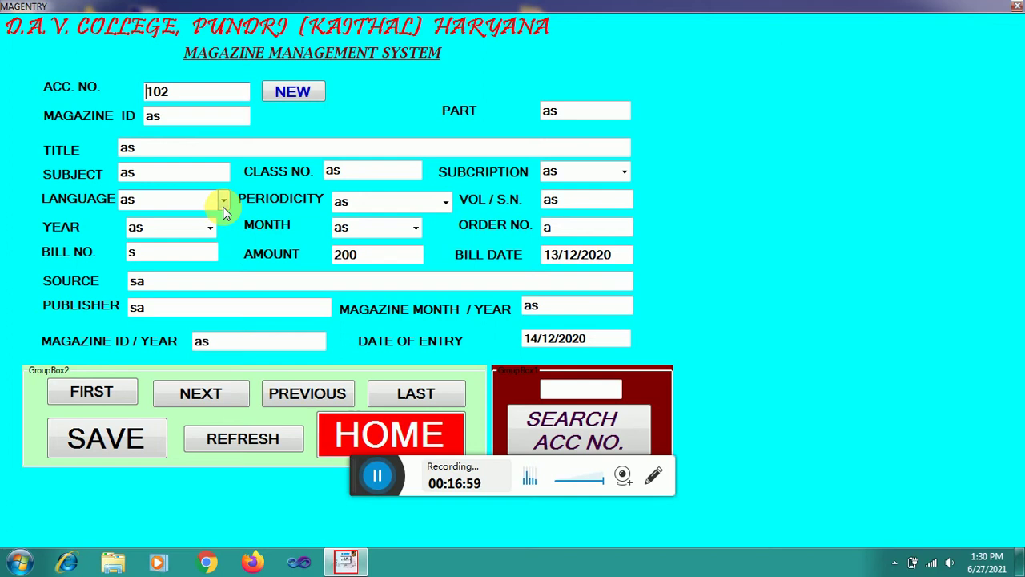
left_click(293, 93)
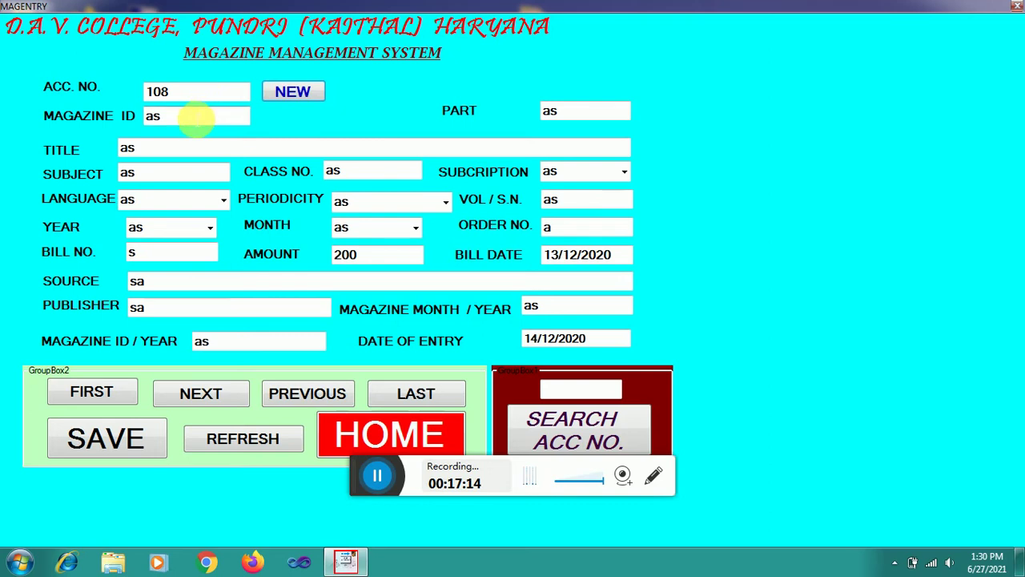
Step: Replace the magazine ID with 1012021 and clear the old PART value for part 1
left_click(196, 117)
key("BackSpace")
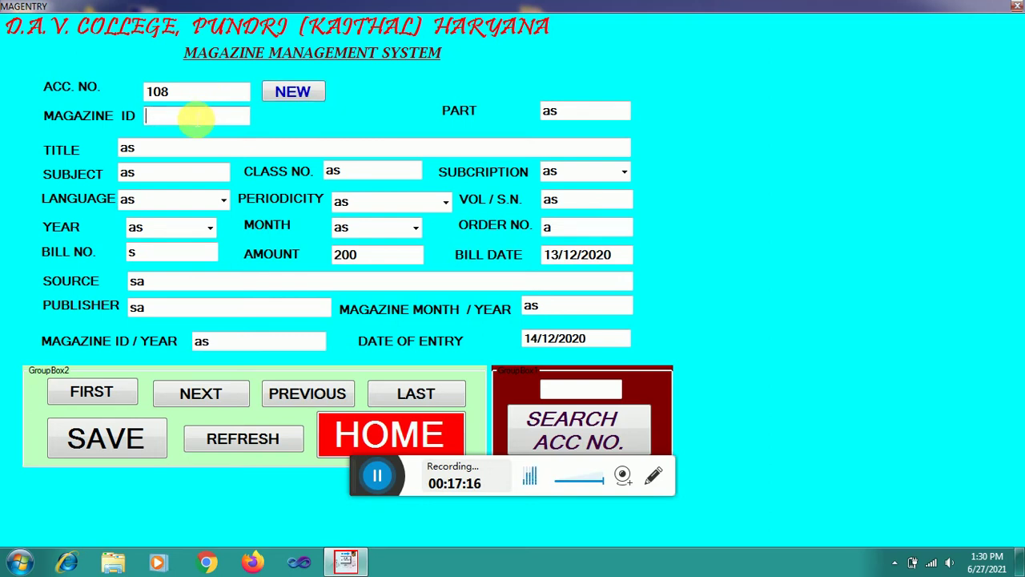
type("1012021")
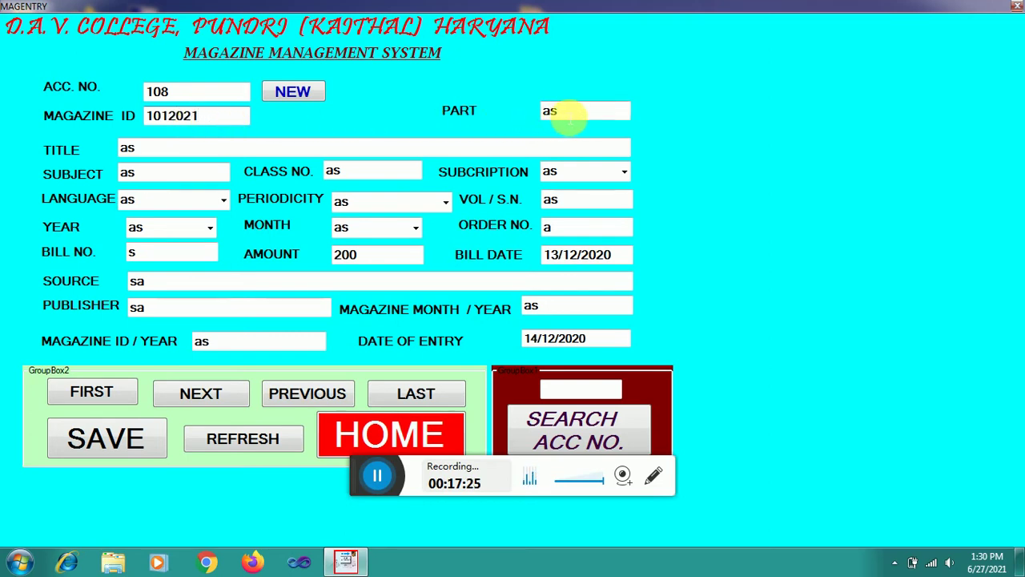
left_click(569, 118)
key("BackSpace")
key("BackSpace")
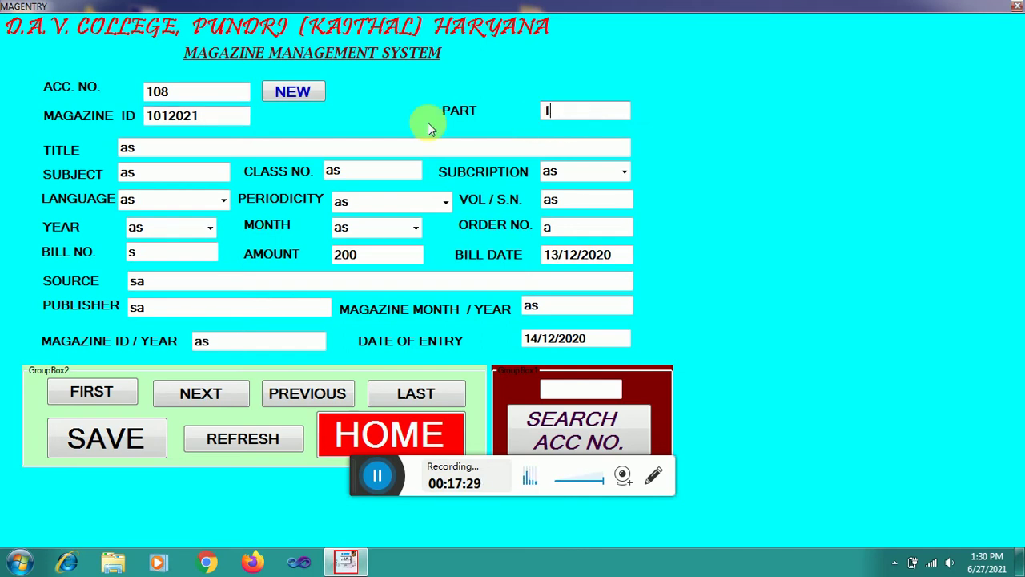
Step: Retype the title as CHAMPANK and the subject as GK
left_click(213, 154)
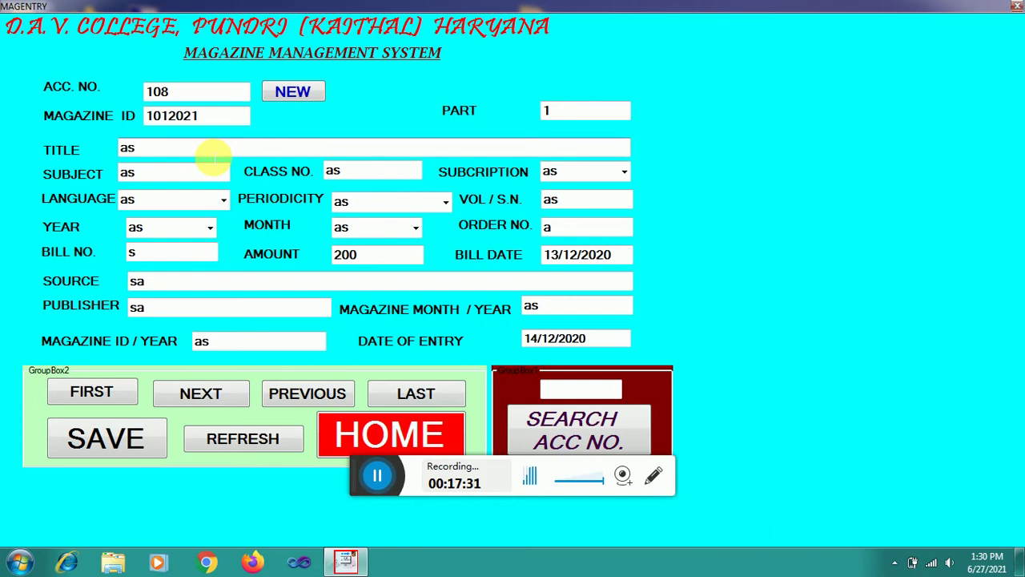
key("BackSpace")
key("BackSpace")
type("CHAMP")
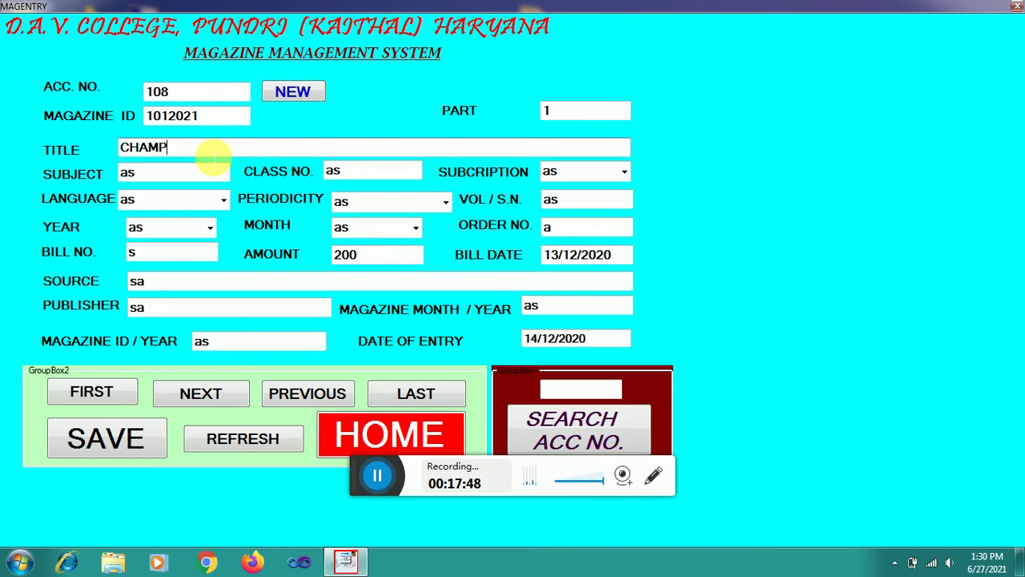
type("ANK")
left_click(192, 170)
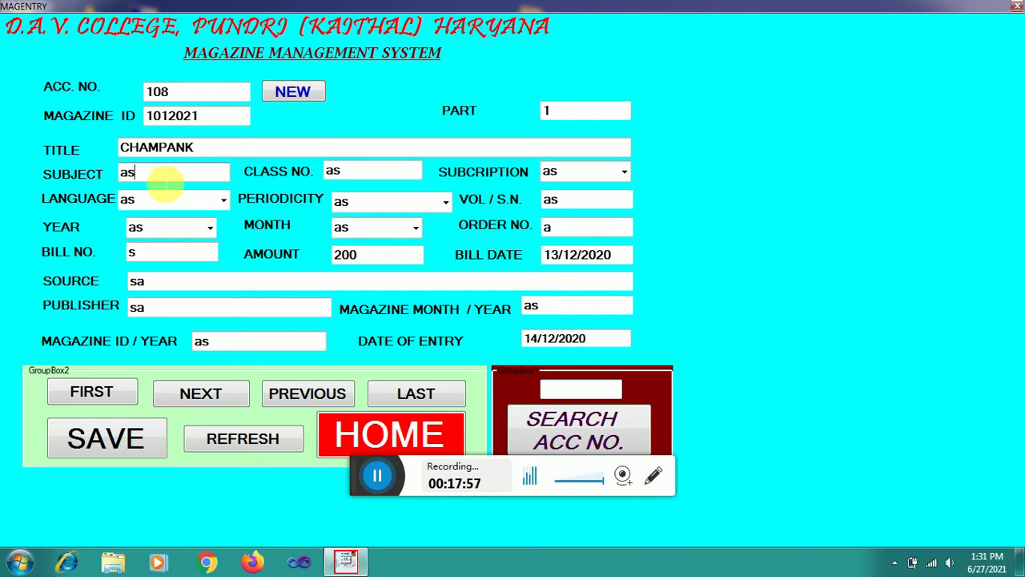
key("BackSpace")
key("BackSpace")
type("GK")
left_click(339, 171)
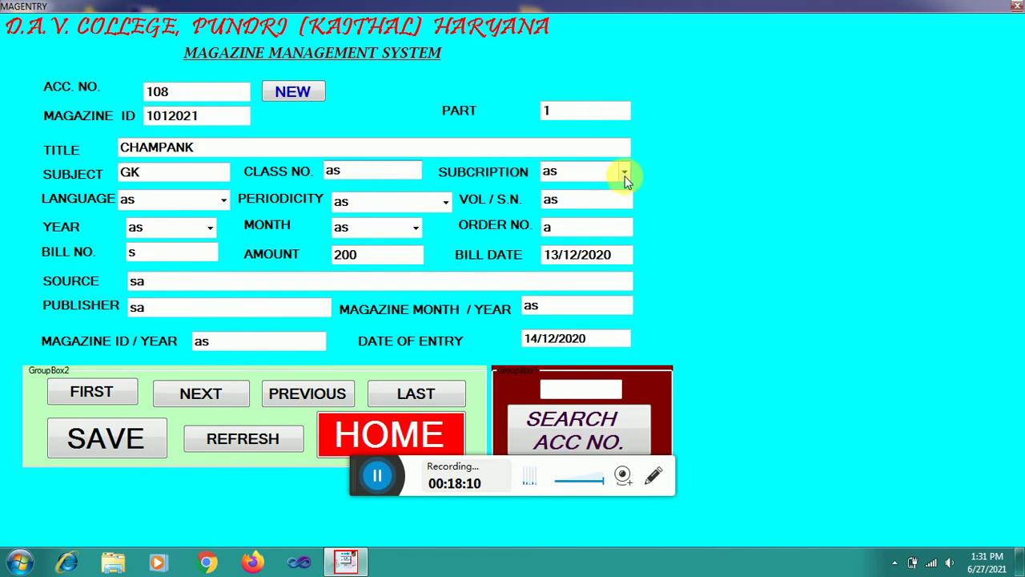
left_click(624, 173)
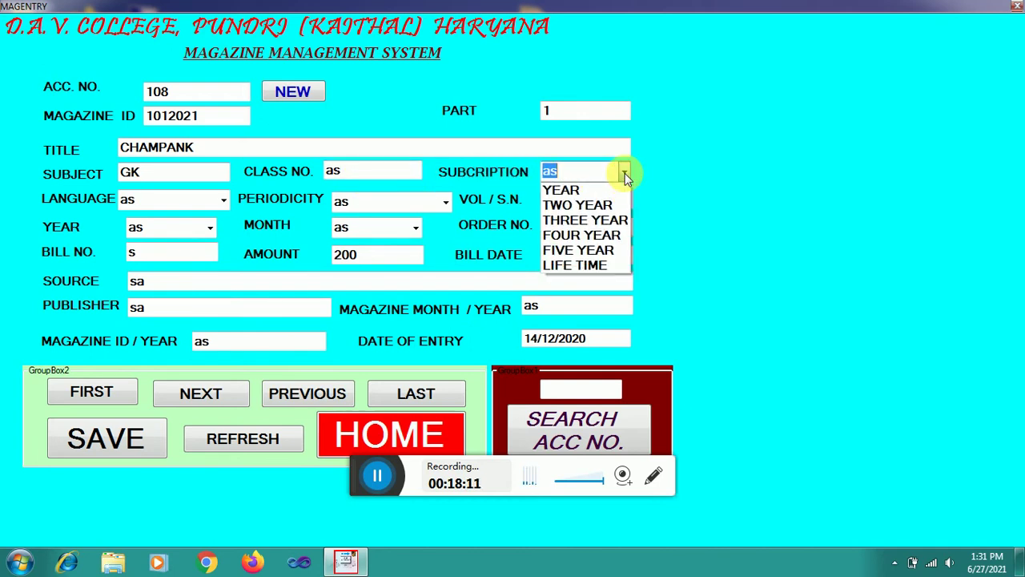
Step: Choose subscription YEAR, language HINDI, periodicity WEEKLY, year 2021 and month APRIL
left_click(582, 192)
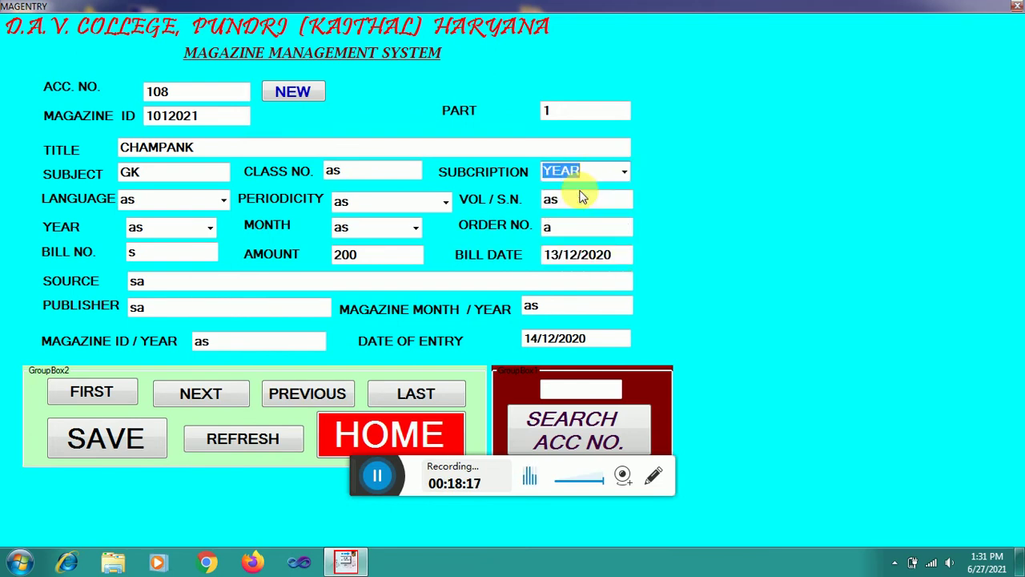
left_click(223, 201)
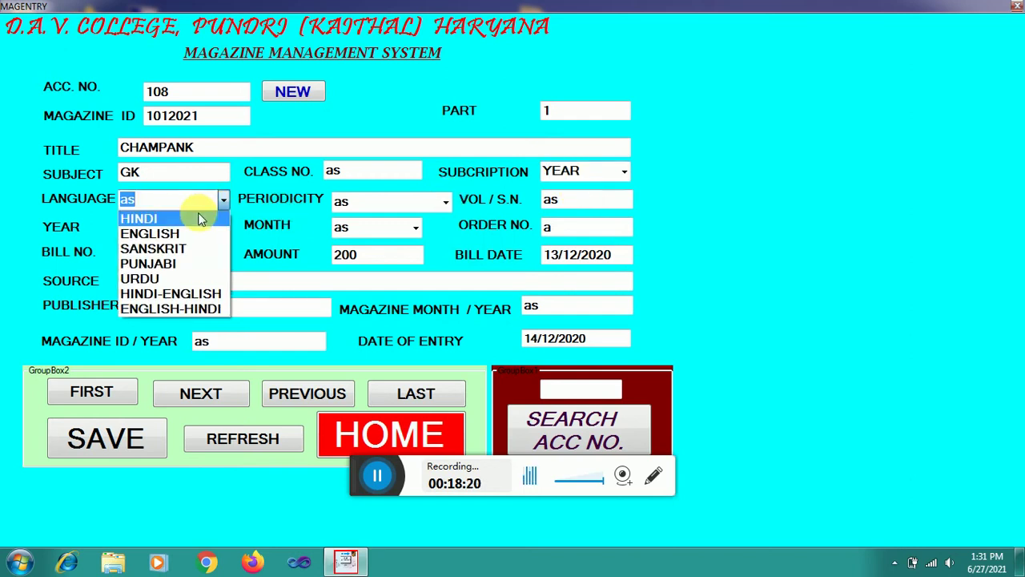
left_click(199, 221)
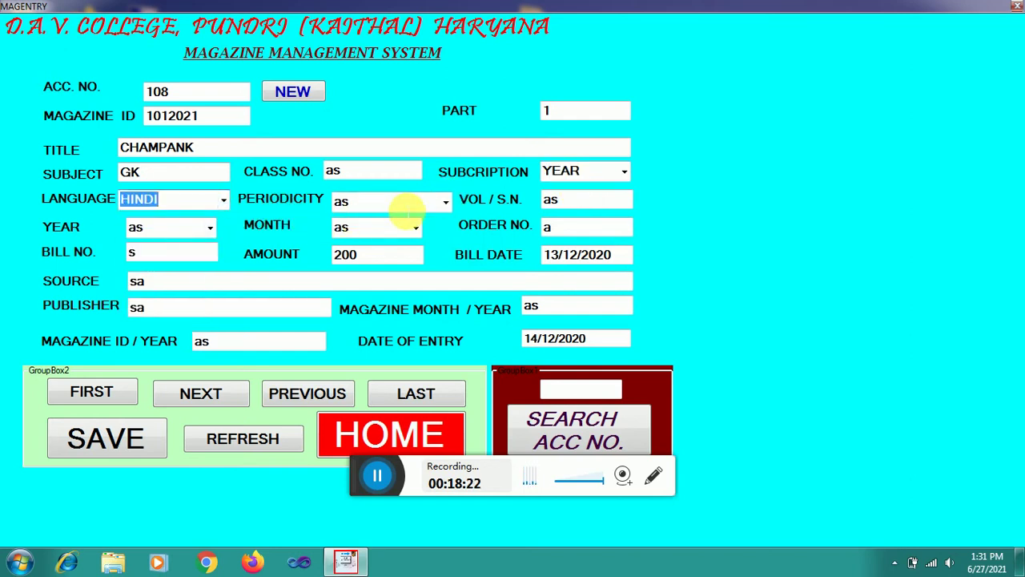
left_click(446, 205)
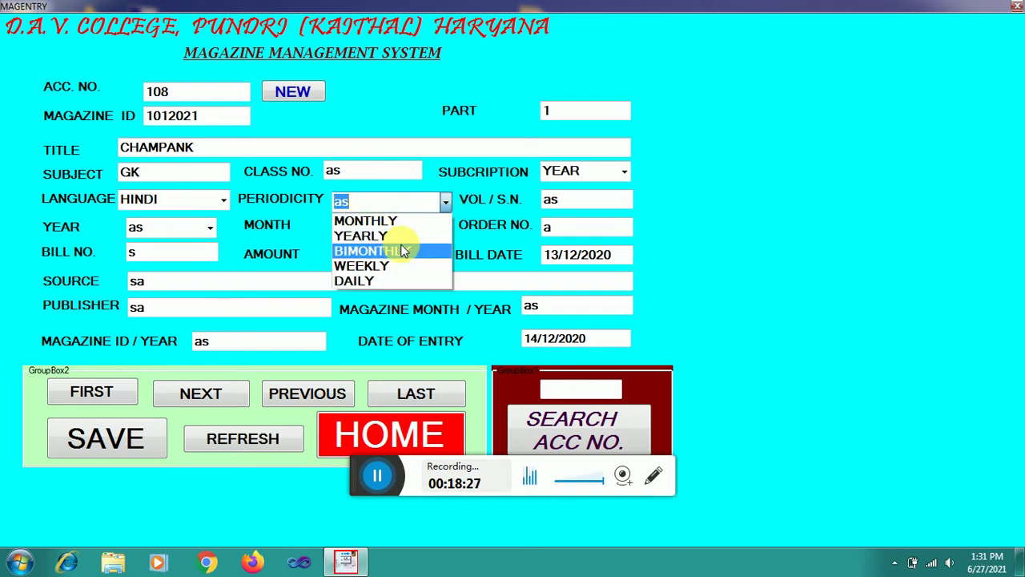
left_click(386, 266)
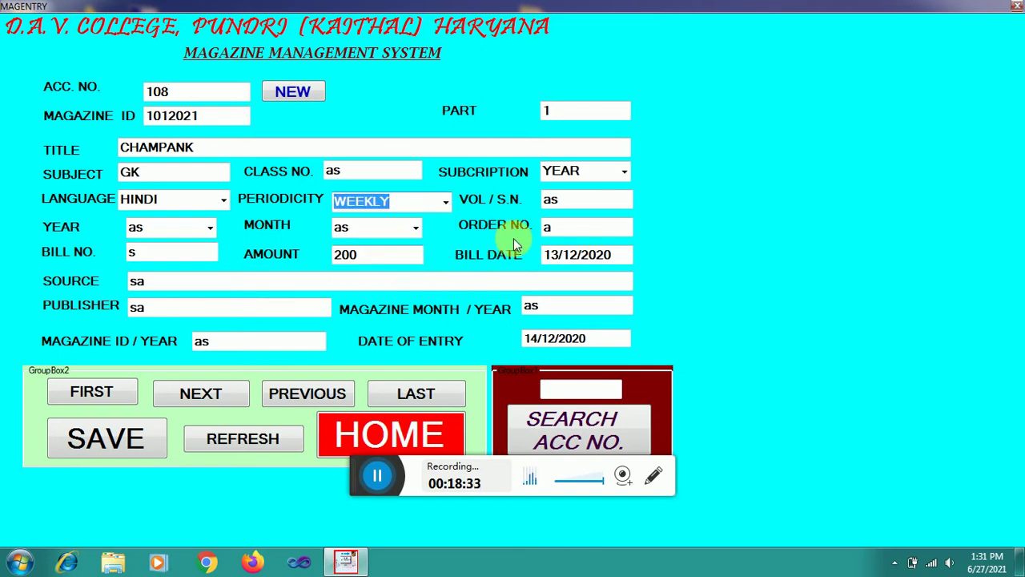
left_click(211, 230)
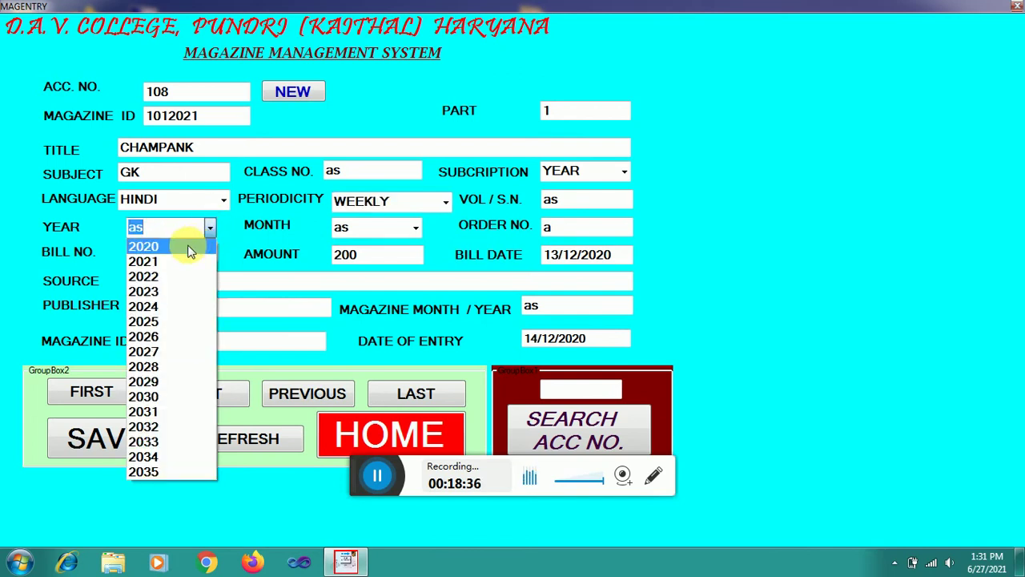
left_click(175, 262)
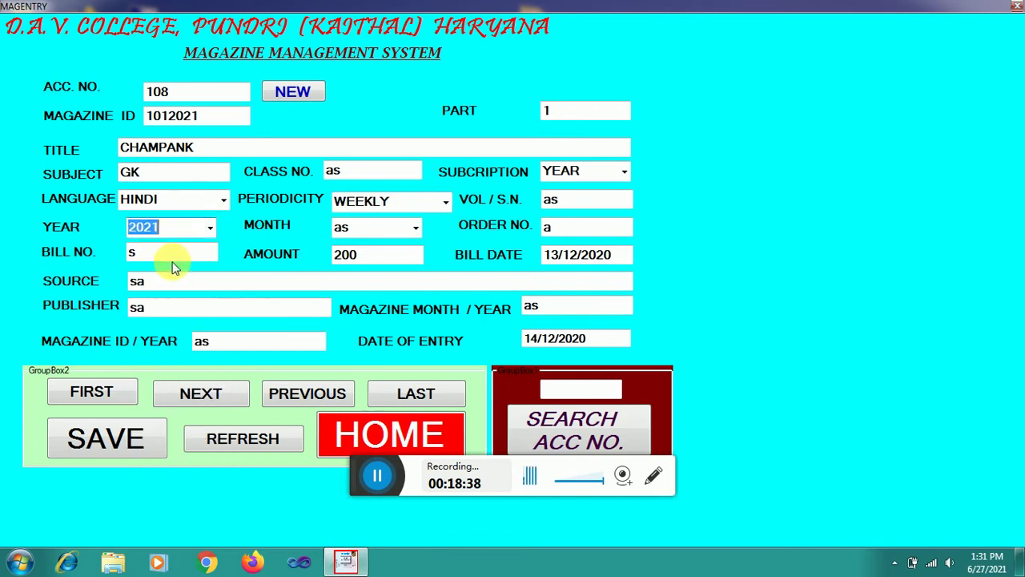
left_click(415, 229)
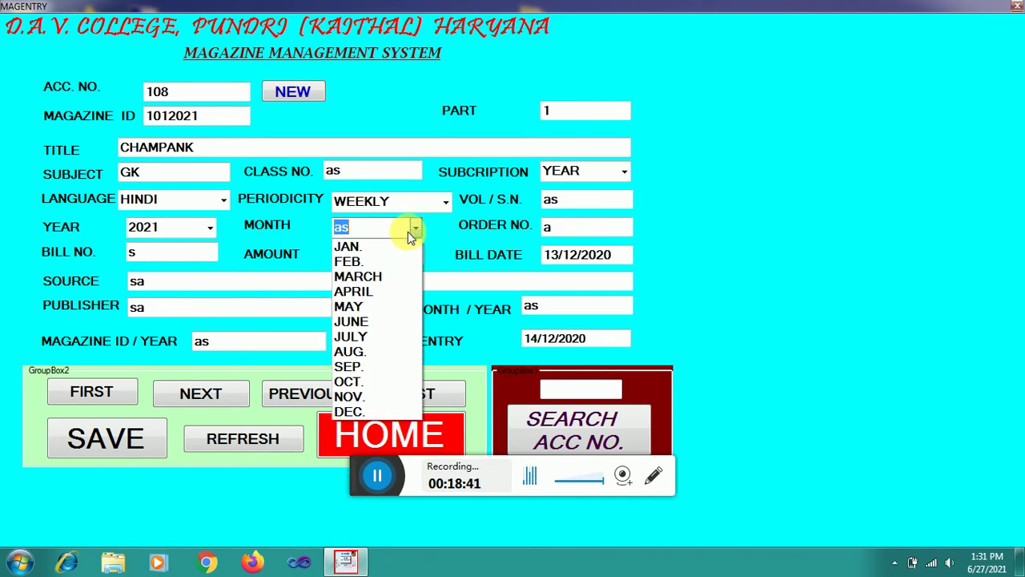
left_click(354, 293)
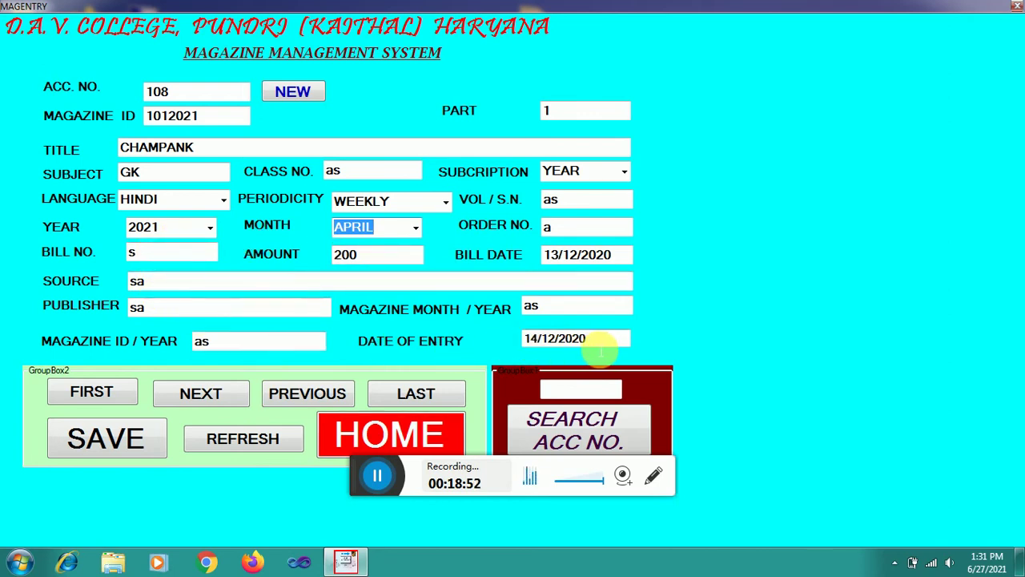
Step: Save record 108, acknowledge the confirmation, and return HOME confirming Yes
left_click(132, 445)
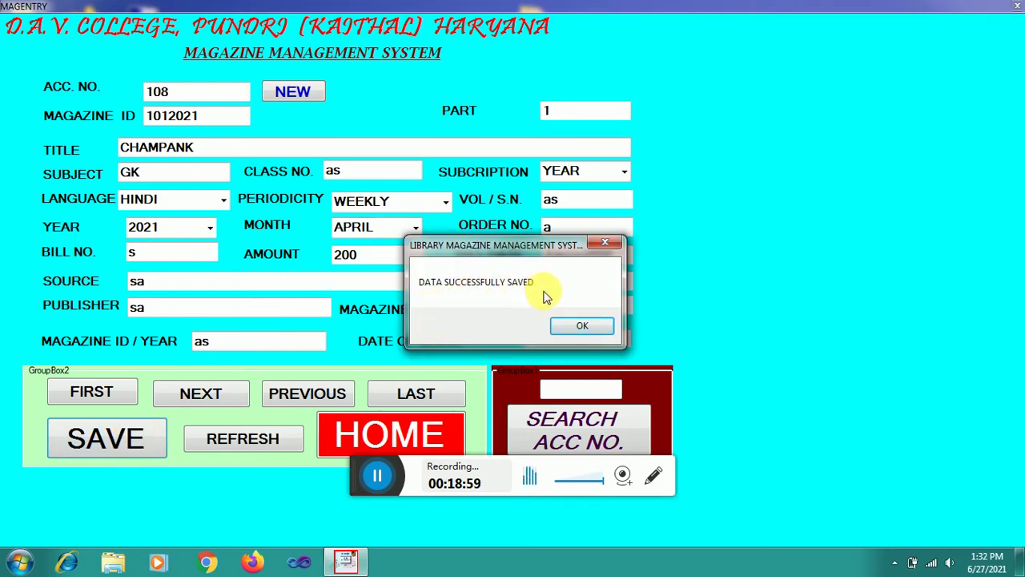
left_click(583, 328)
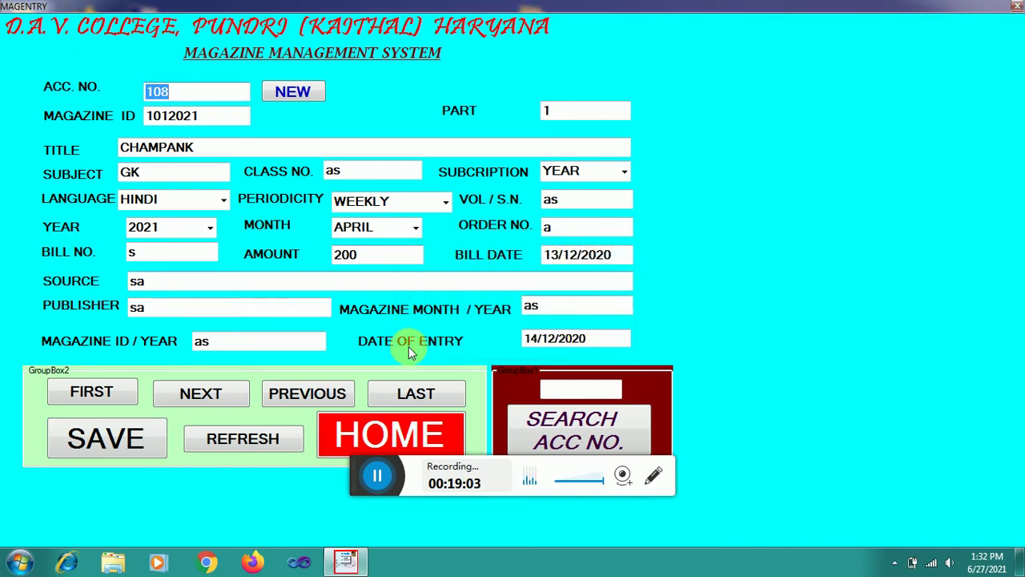
left_click(362, 430)
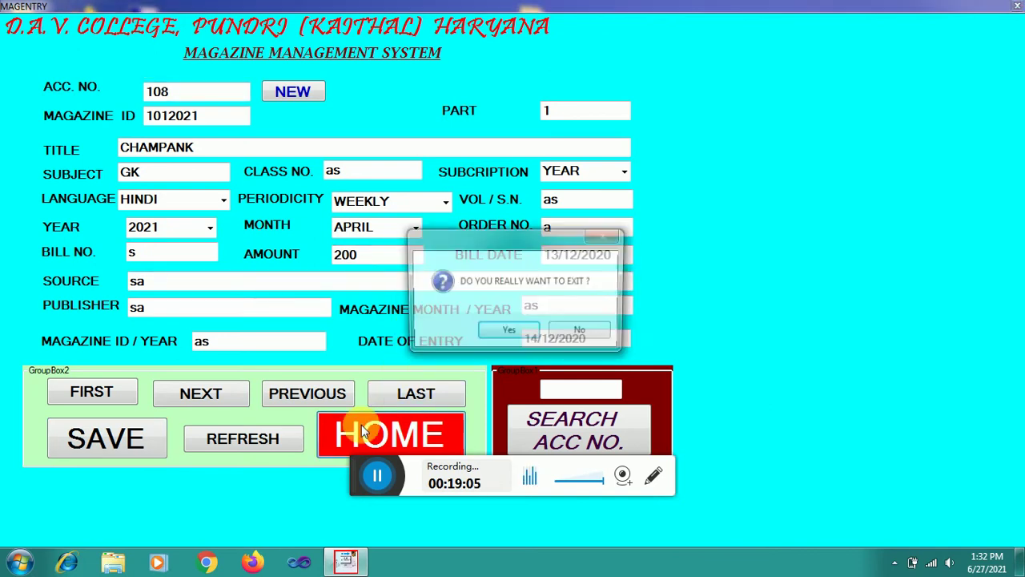
left_click(509, 334)
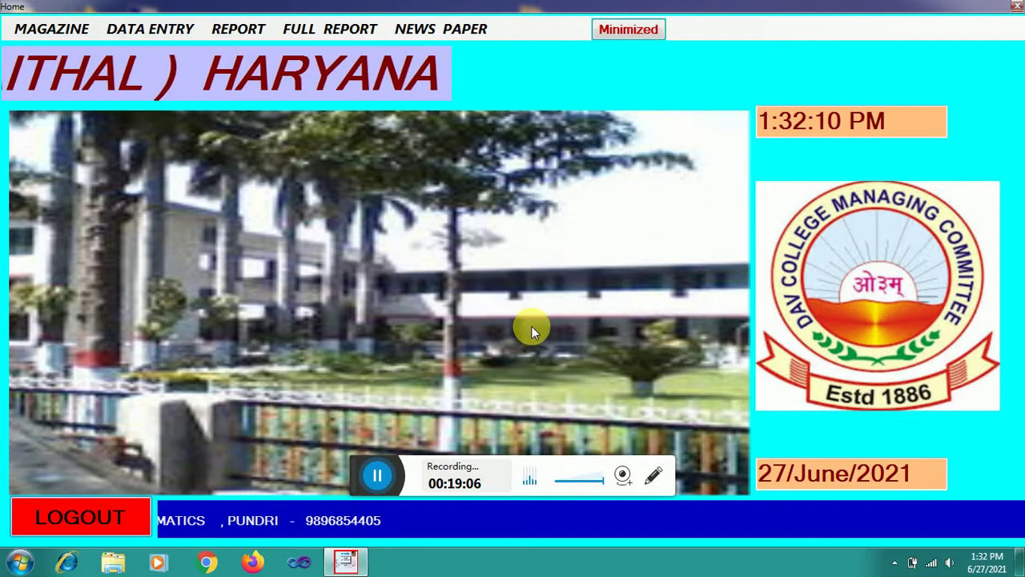
Step: Open the FULL REPORT > LIST > BY YEAR magazine report
left_click(301, 29)
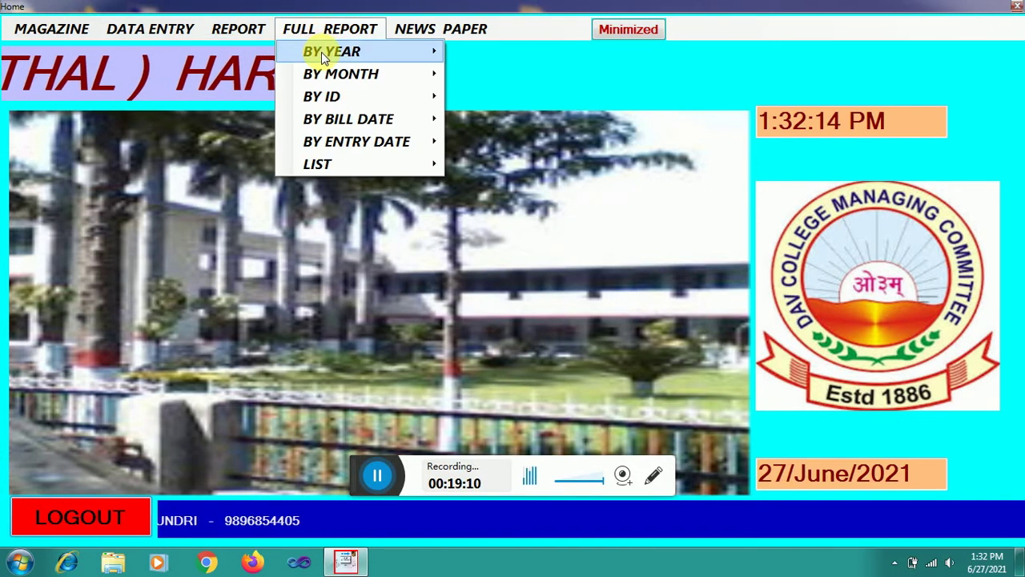
mouse_move(316, 51)
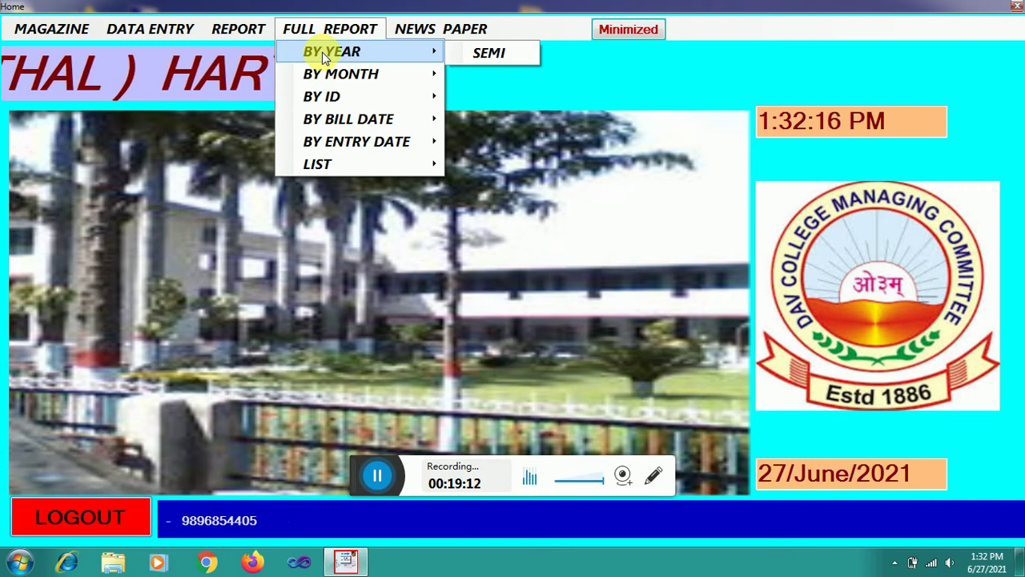
mouse_move(328, 74)
mouse_move(331, 96)
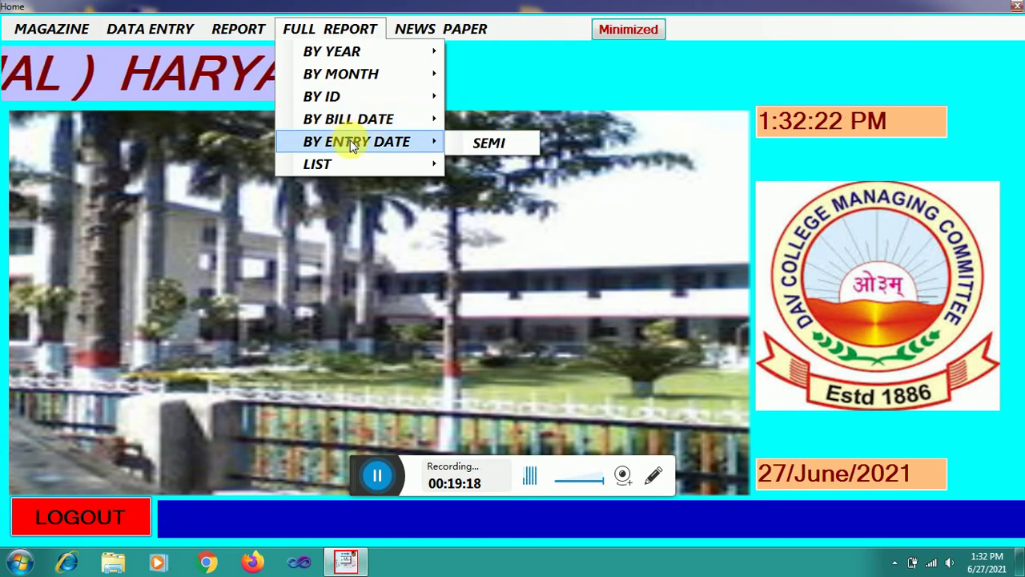
mouse_move(330, 165)
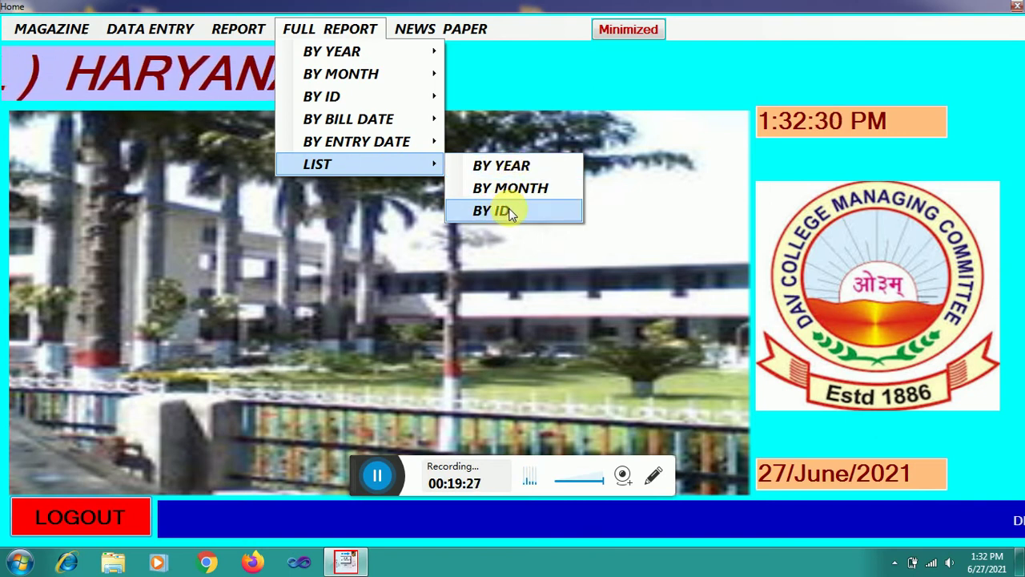
left_click(502, 165)
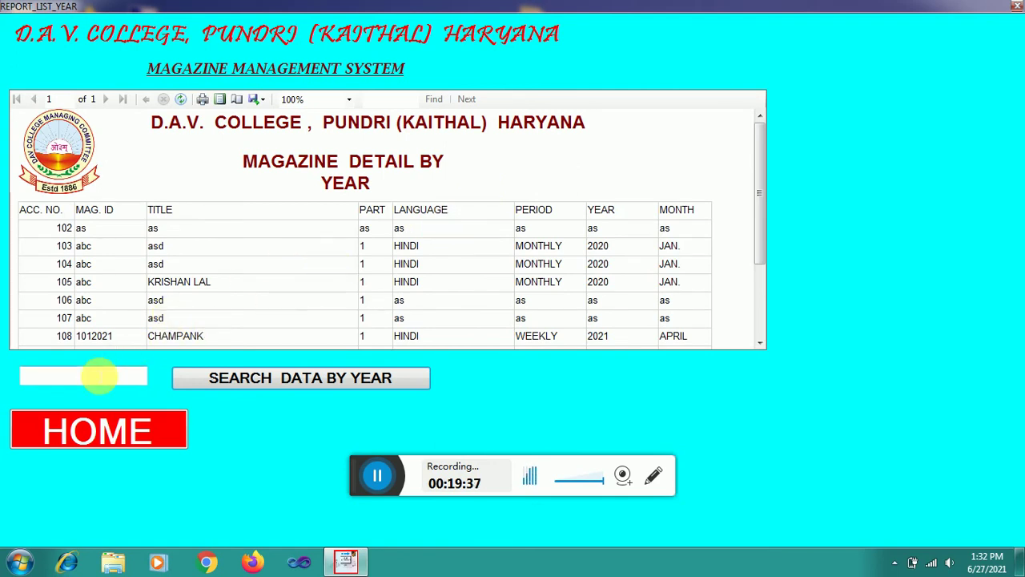
Step: Search the report by year 2021, then go HOME and confirm Yes
left_click(97, 375)
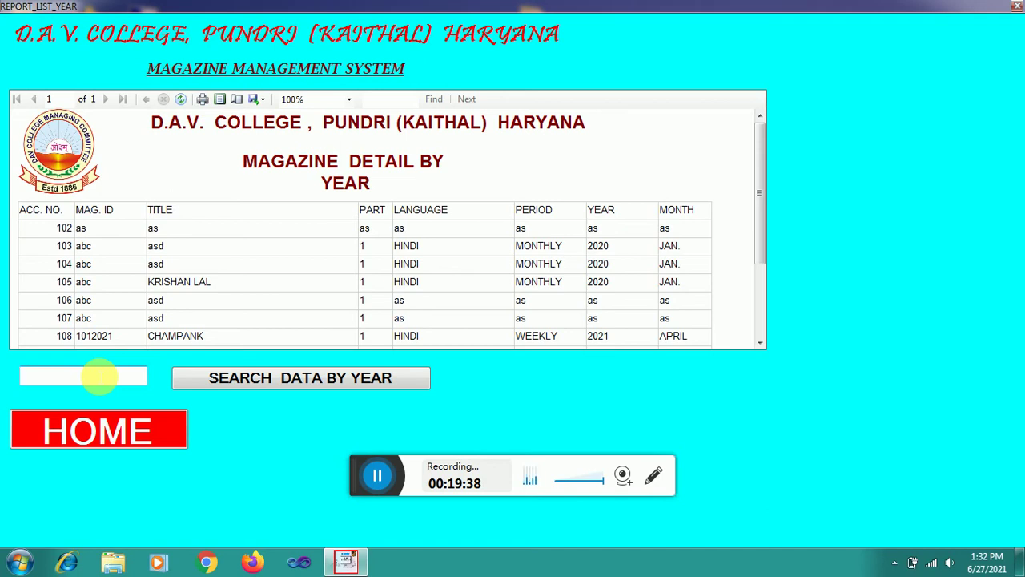
type("2021")
left_click(236, 379)
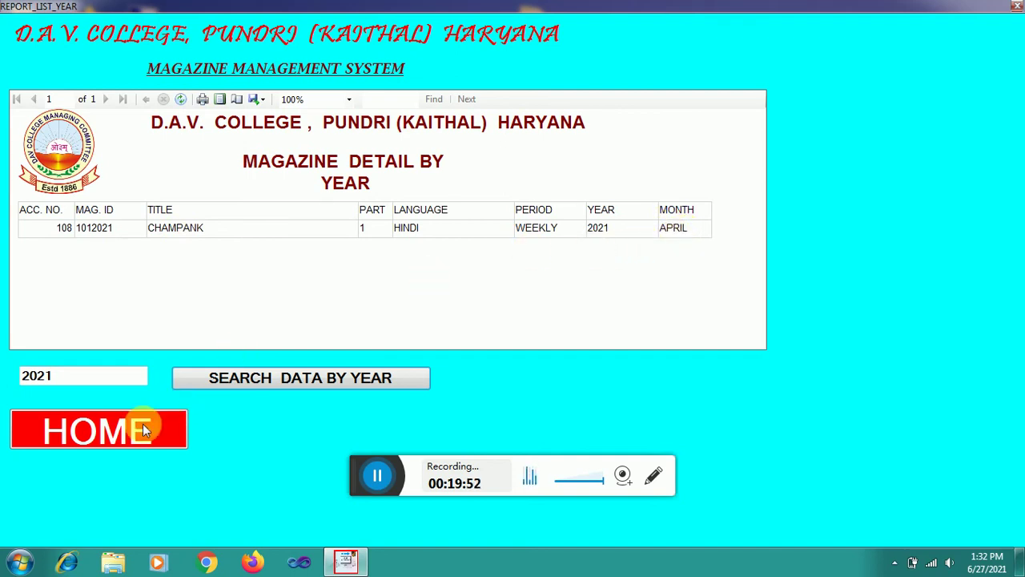
left_click(111, 435)
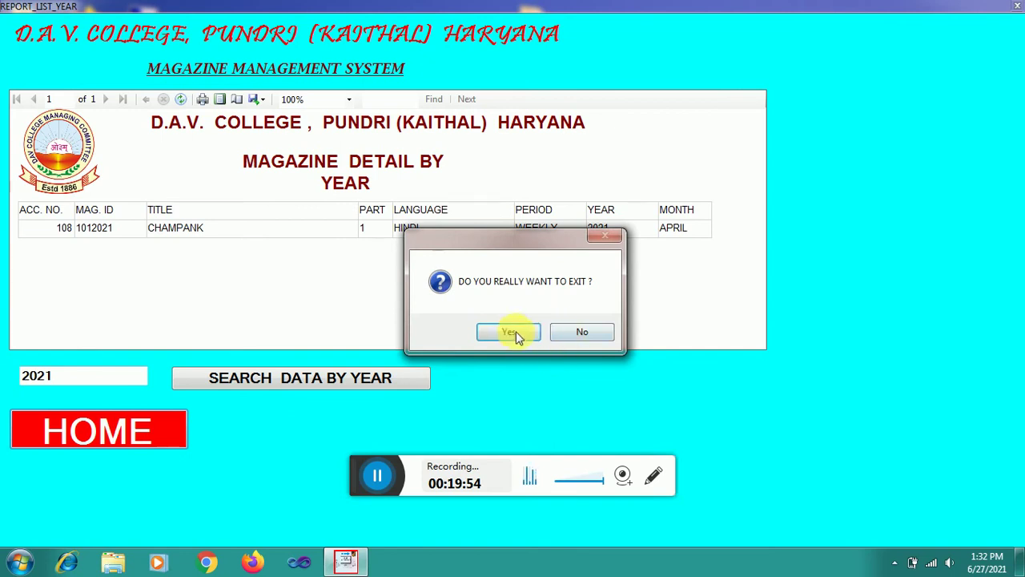
left_click(514, 332)
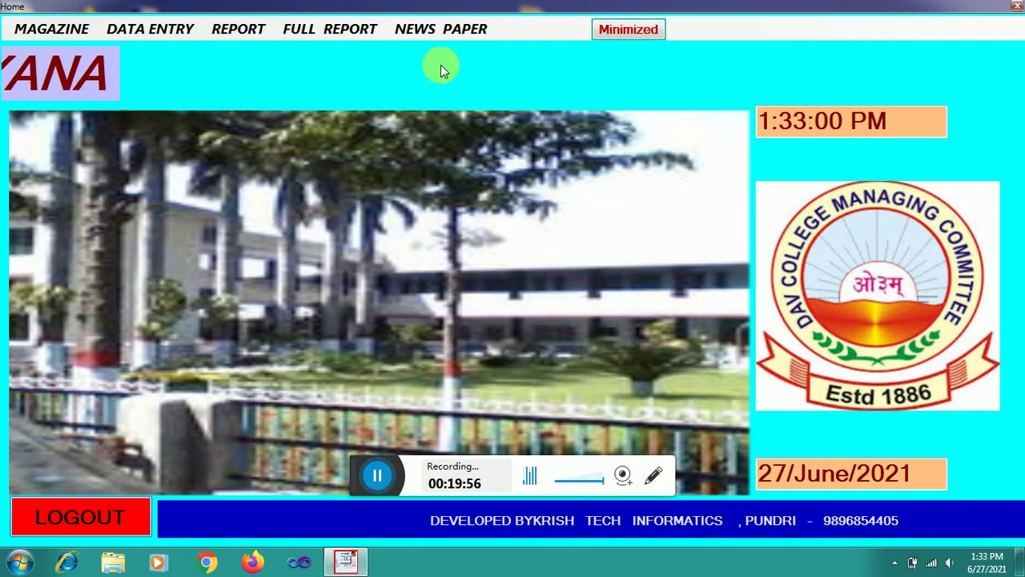
Step: Open NEWS PAPER > DATA ENTRY and generate new accession number 9
left_click(437, 31)
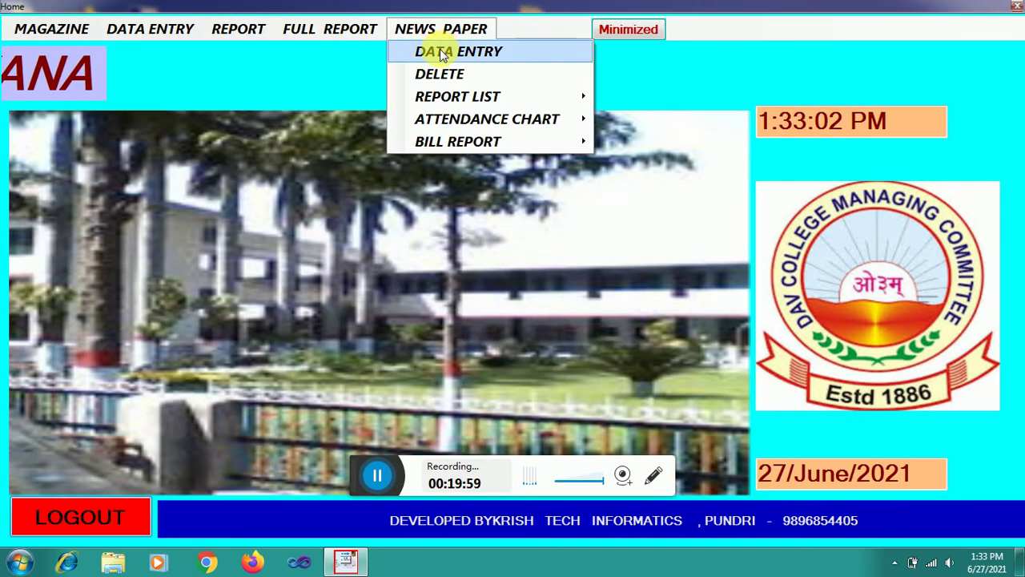
left_click(442, 53)
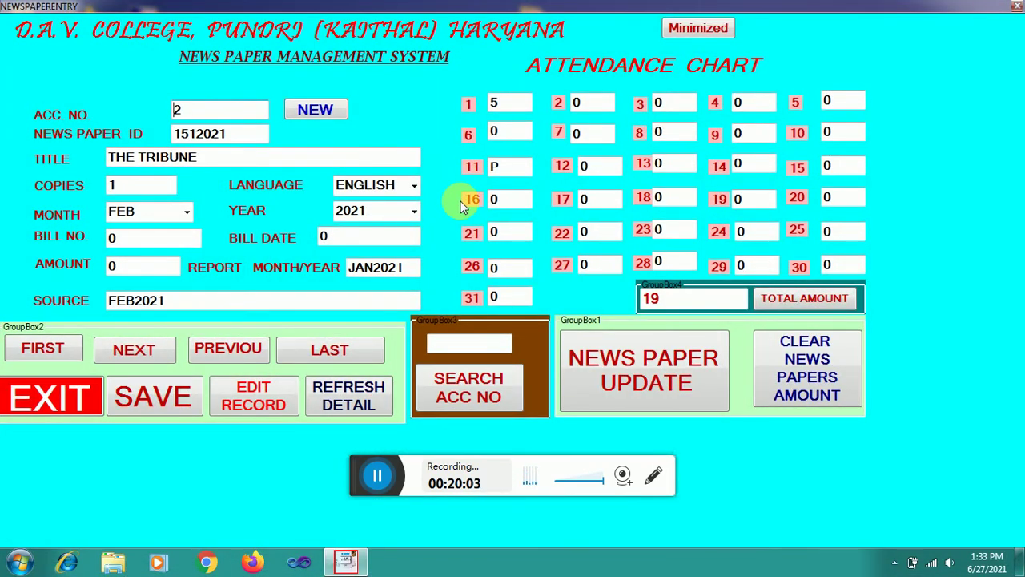
left_click(304, 114)
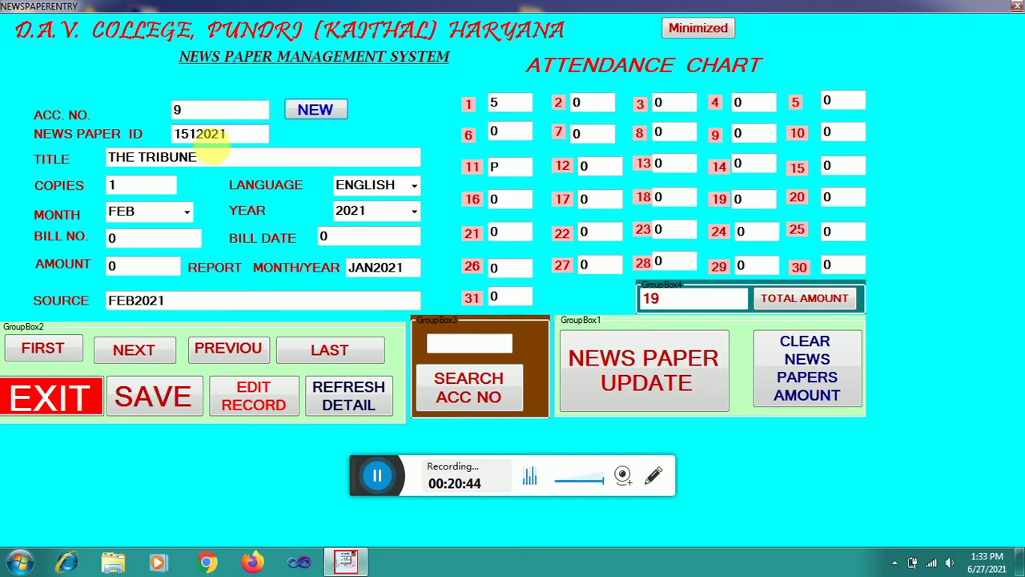
Step: Set the record's month to MARCH and keep ENGLISH as the language
left_click(209, 157)
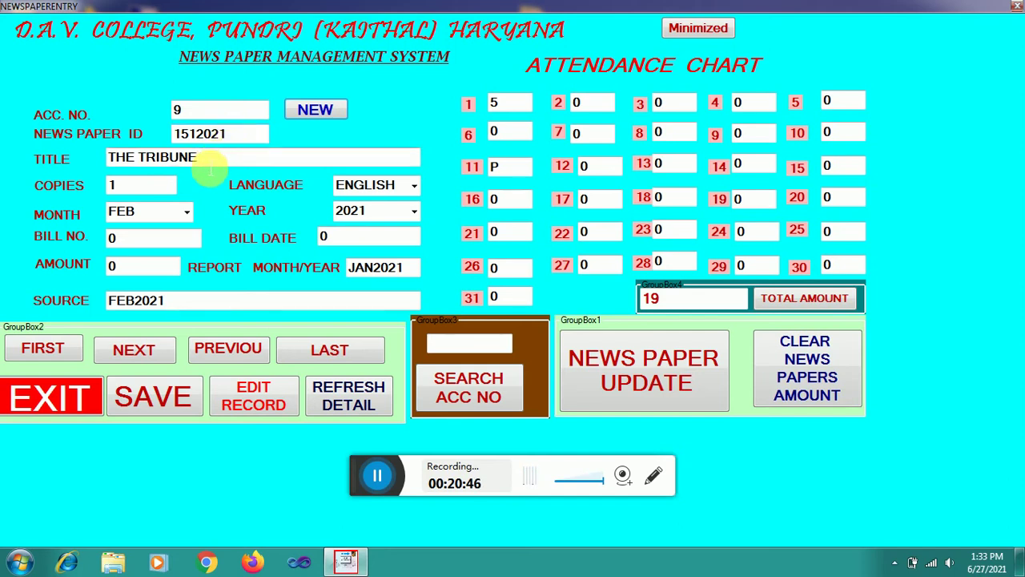
left_click(186, 213)
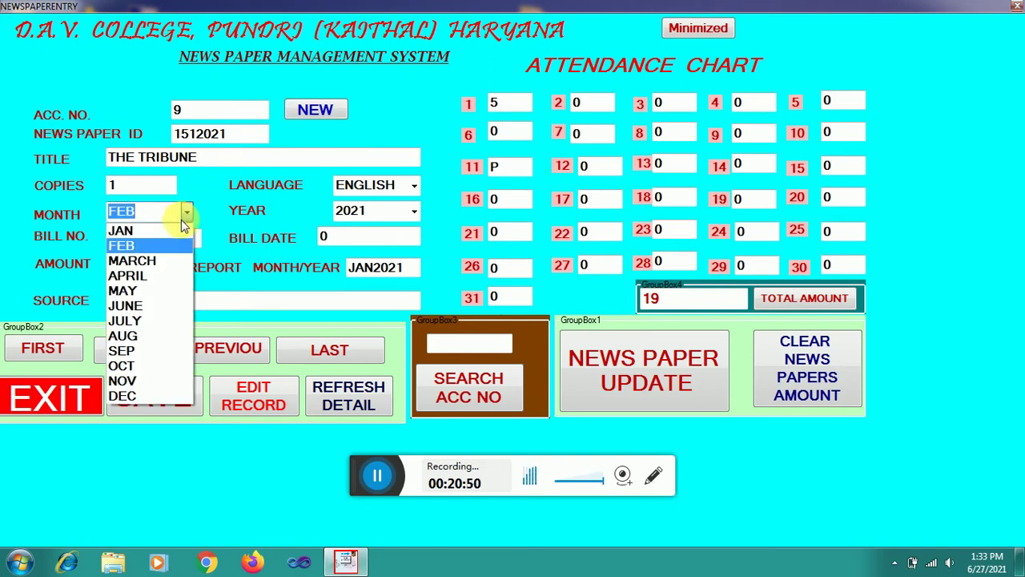
left_click(136, 259)
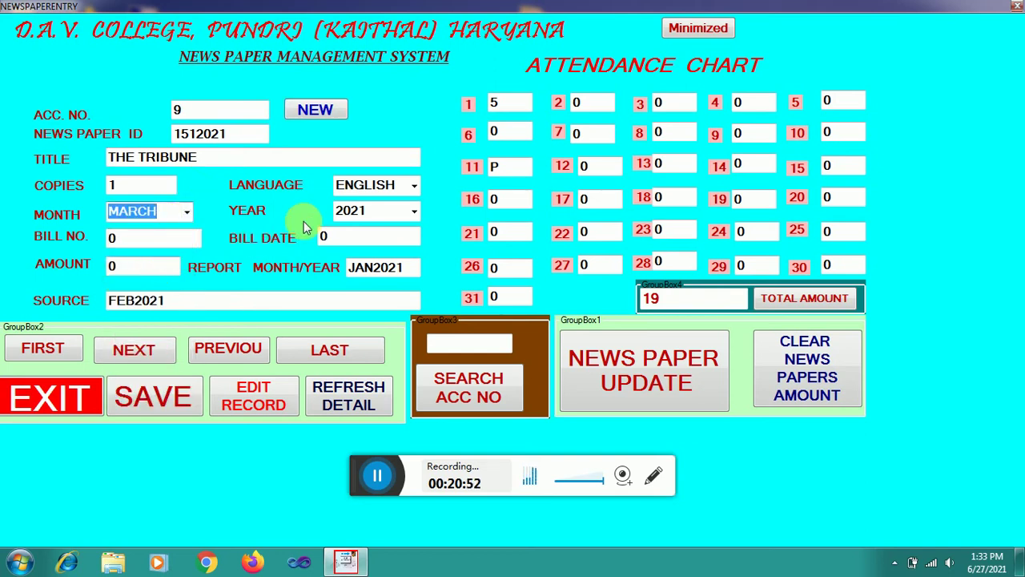
left_click(412, 187)
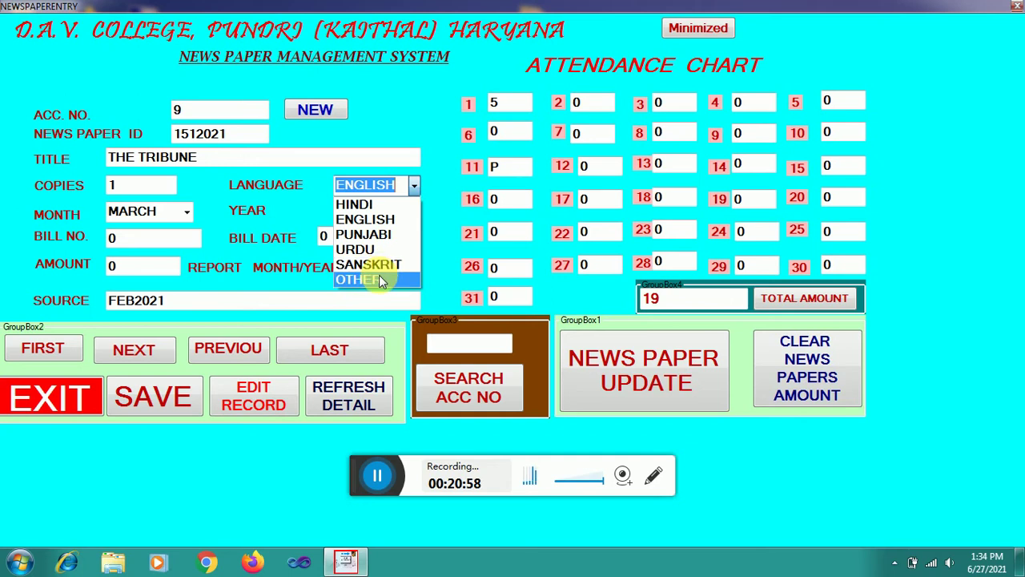
left_click(379, 221)
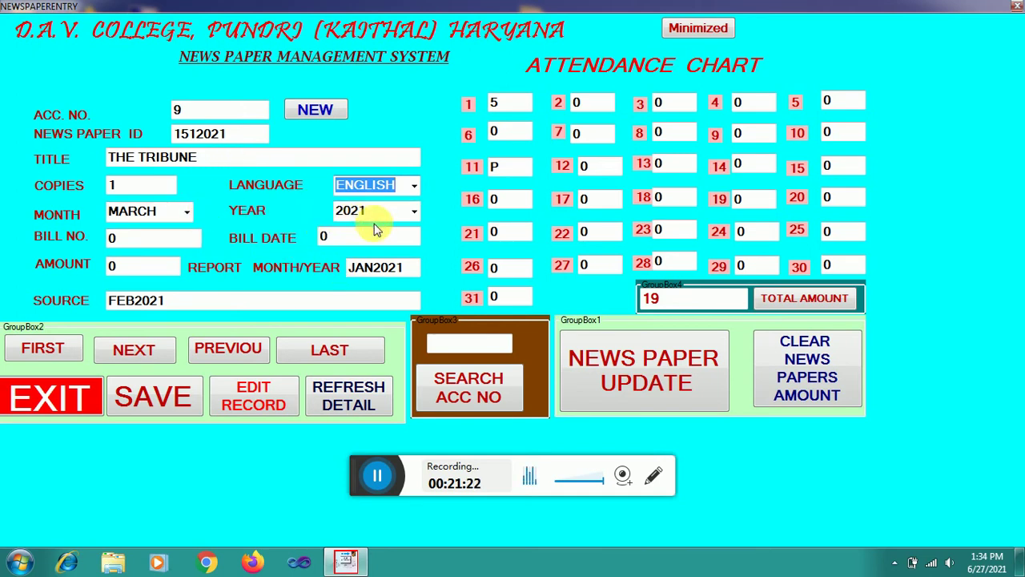
Step: Change Report Month/Year to MARCH2021, set Source to the news agent's name, and save
left_click(373, 267)
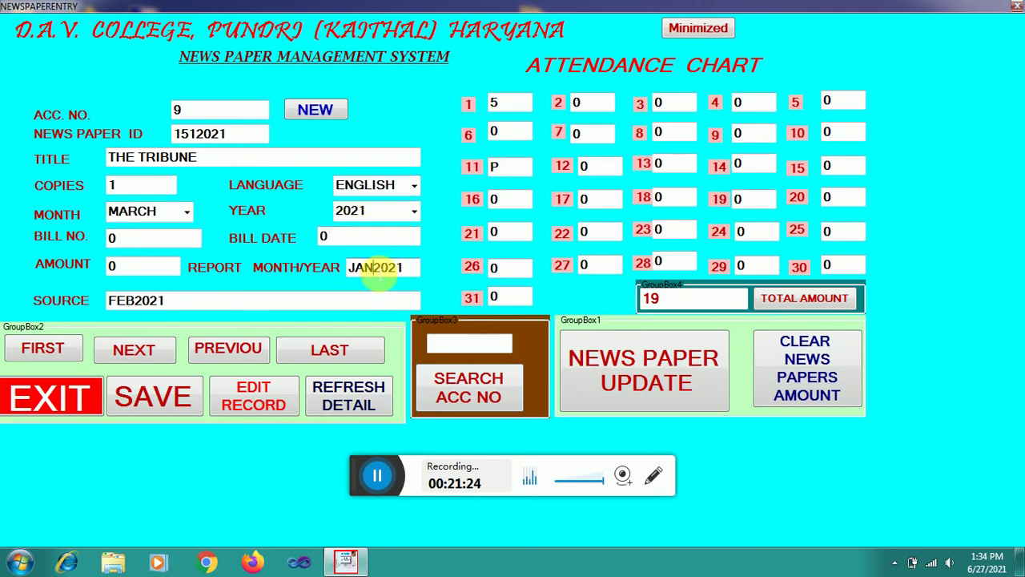
key("BackSpace")
key("BackSpace")
key("BackSpace")
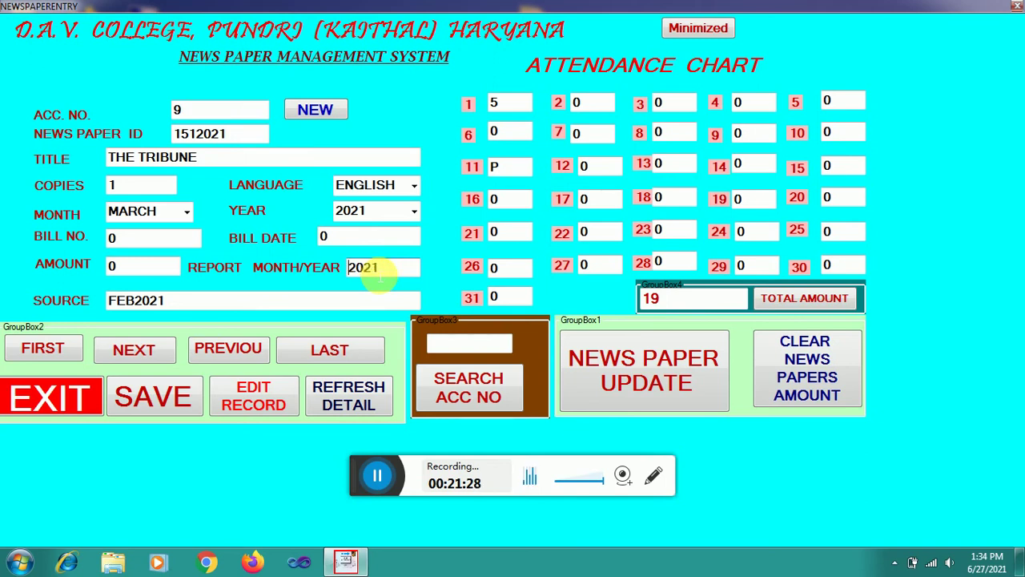
type("MARCH")
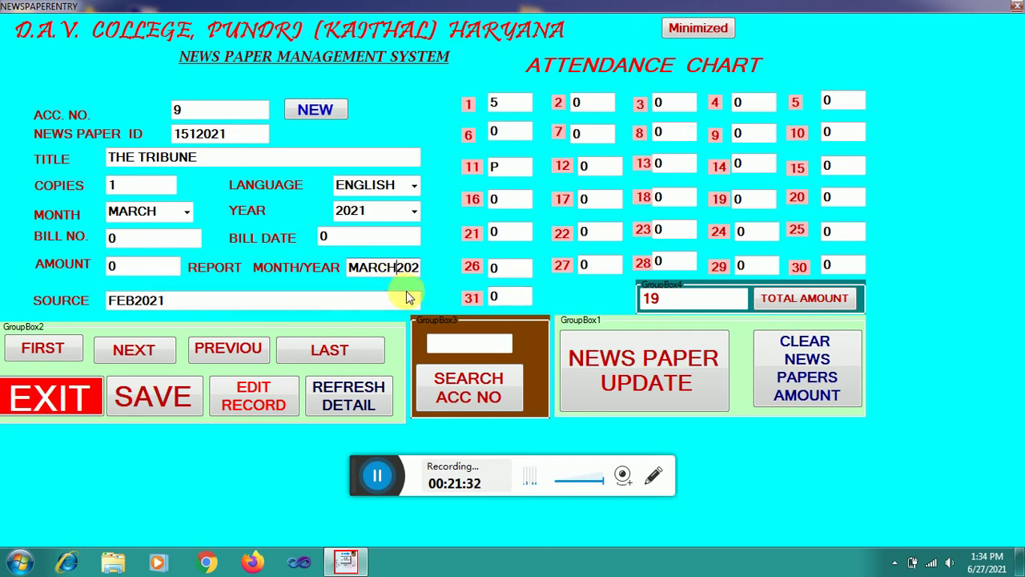
key("End")
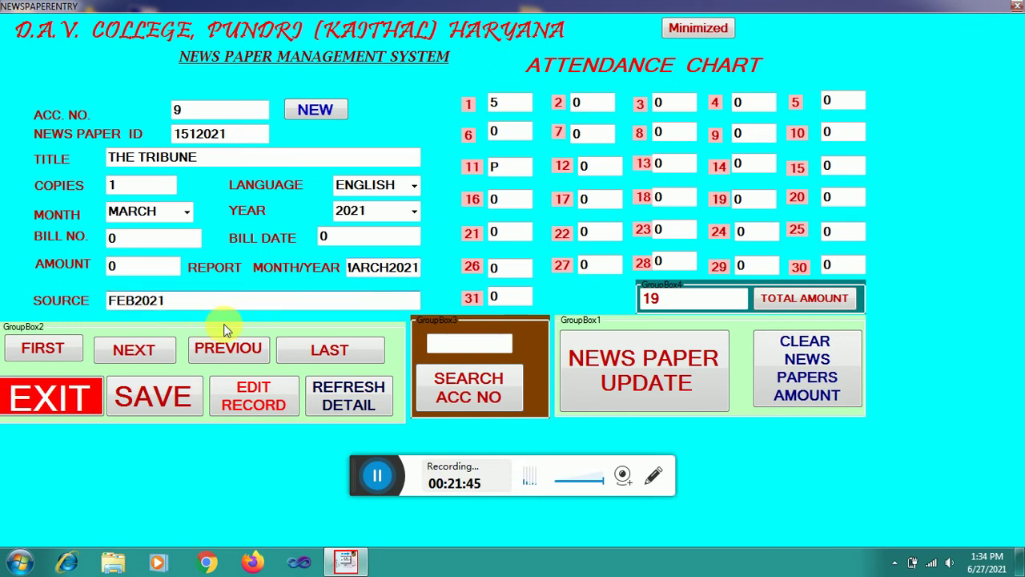
key("BackSpace")
key("BackSpace")
key("BackSpace")
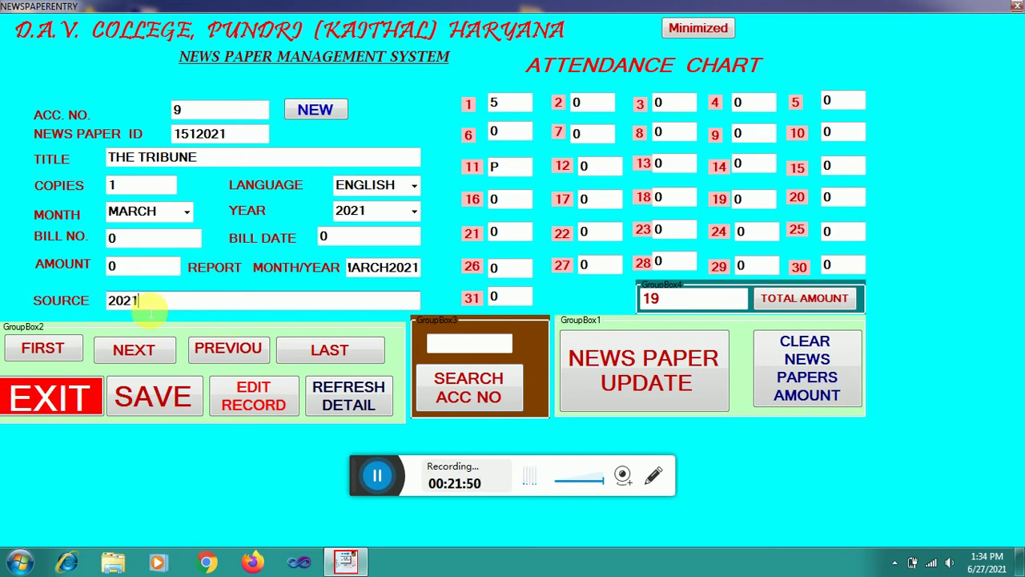
key("BackSpace")
key("BackSpace")
key("BackSpace")
key("BackSpace")
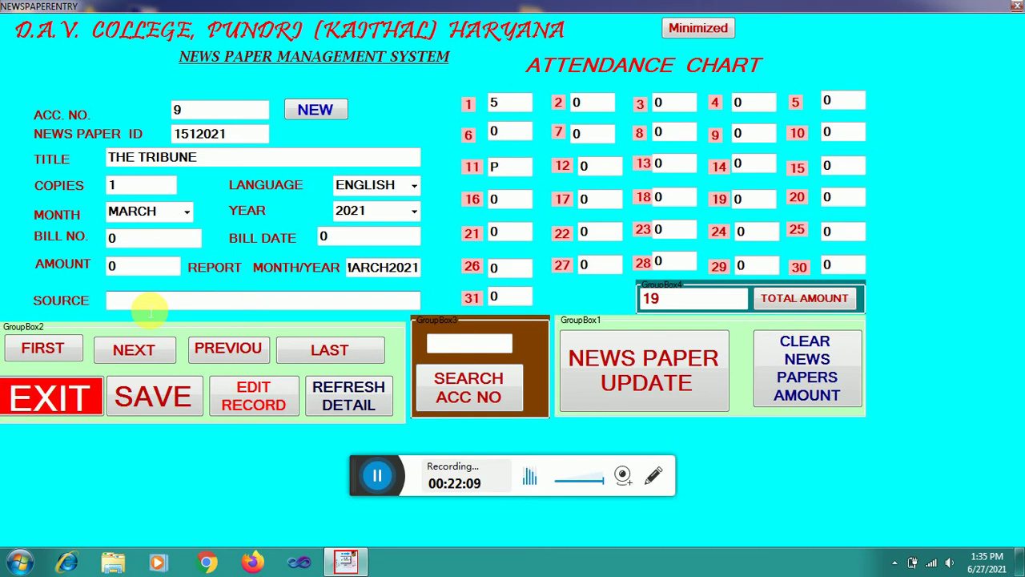
type("SANJAY")
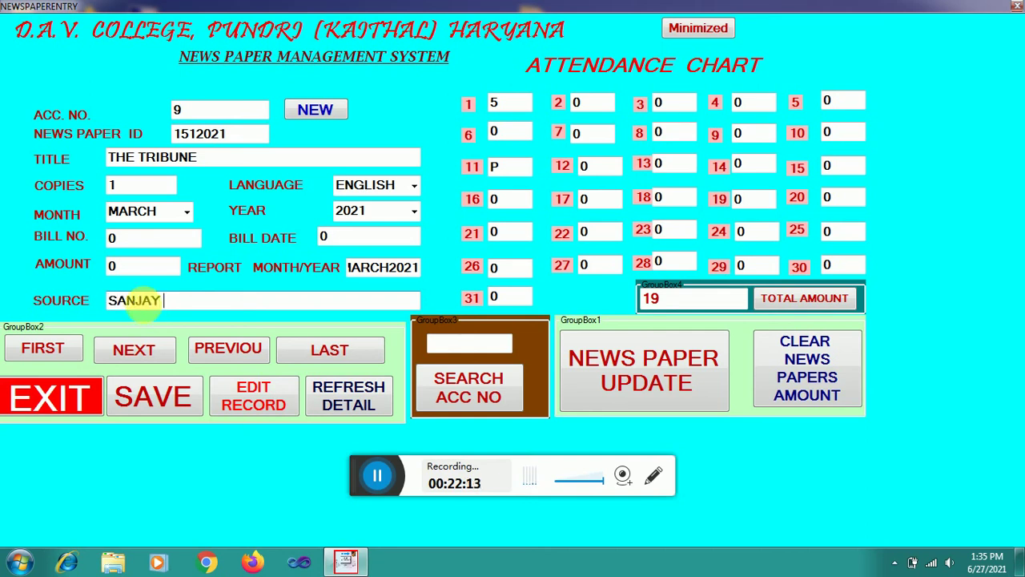
type(" NEW")
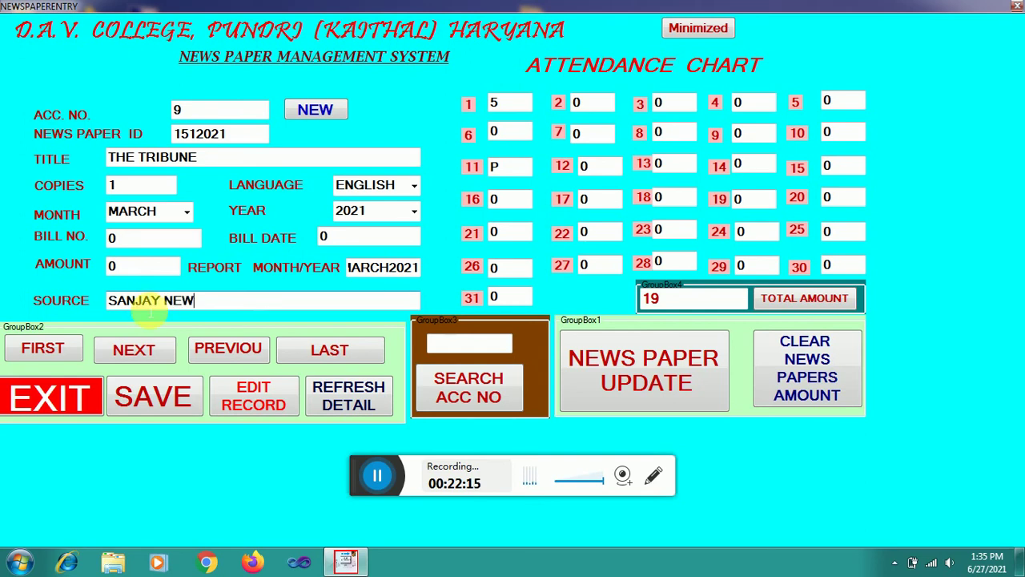
type("S PUNDRI")
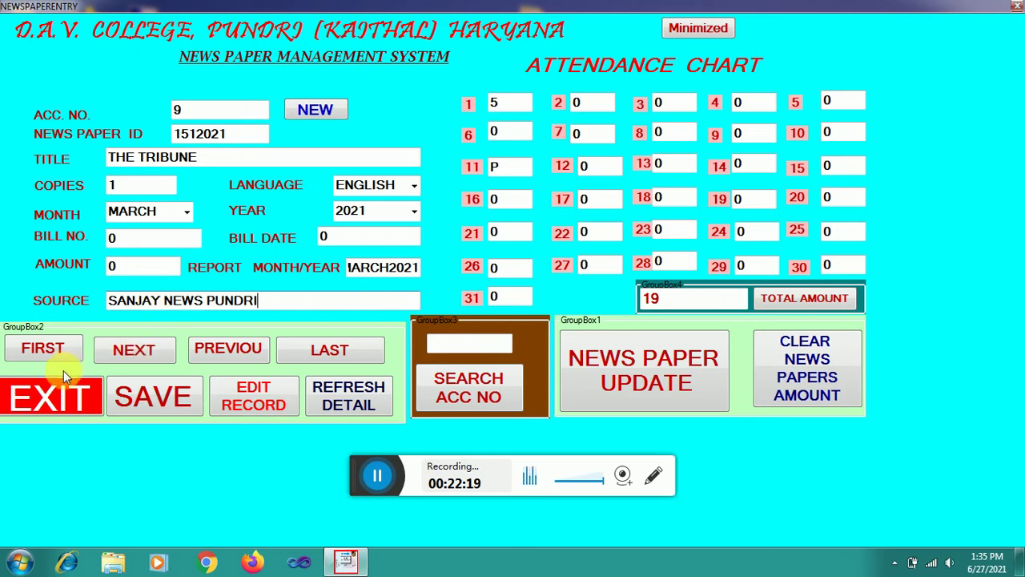
left_click(149, 401)
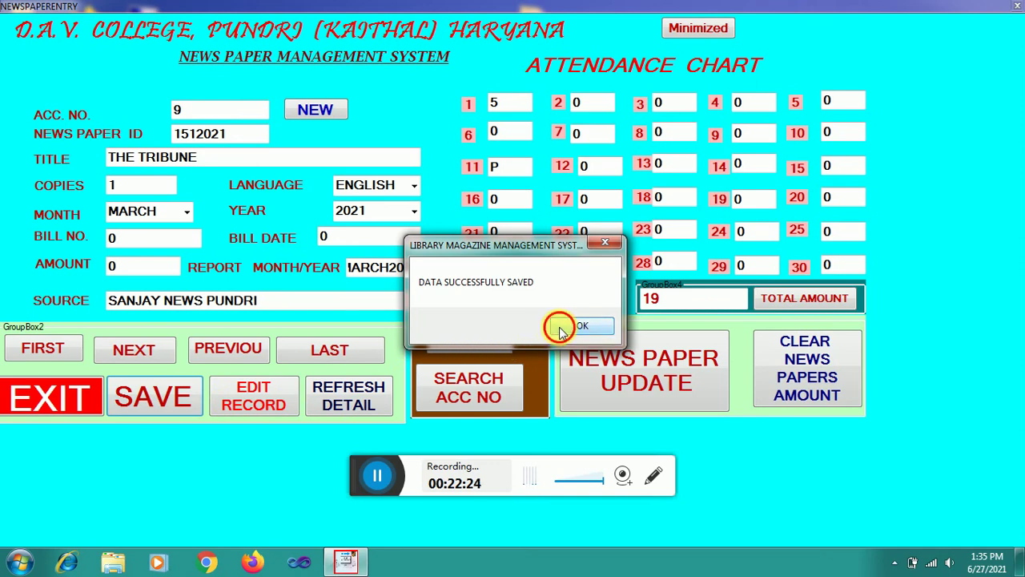
left_click(557, 329)
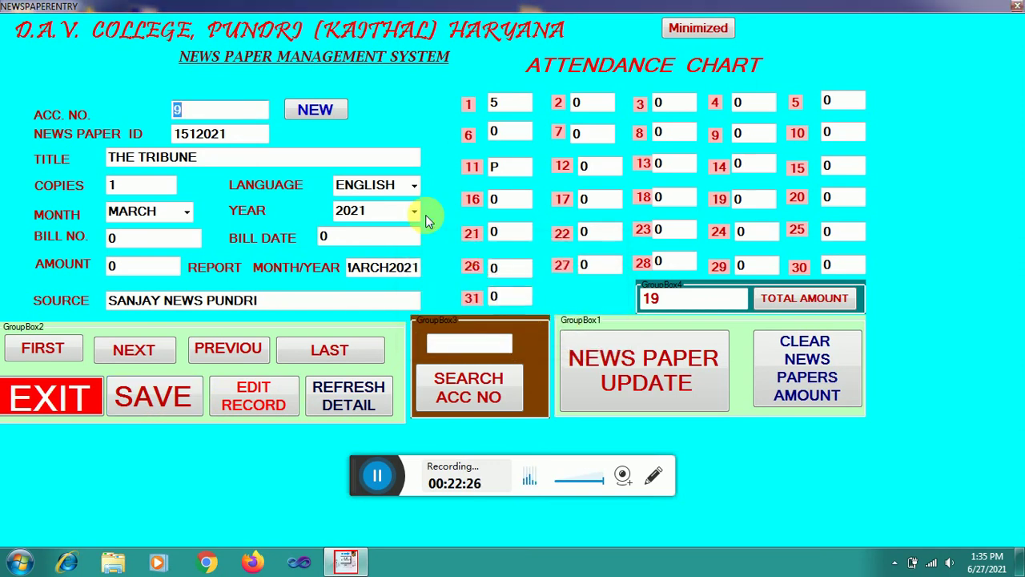
Step: Enter 5 for day 2 attendance and set the number of copies to 2
left_click(596, 110)
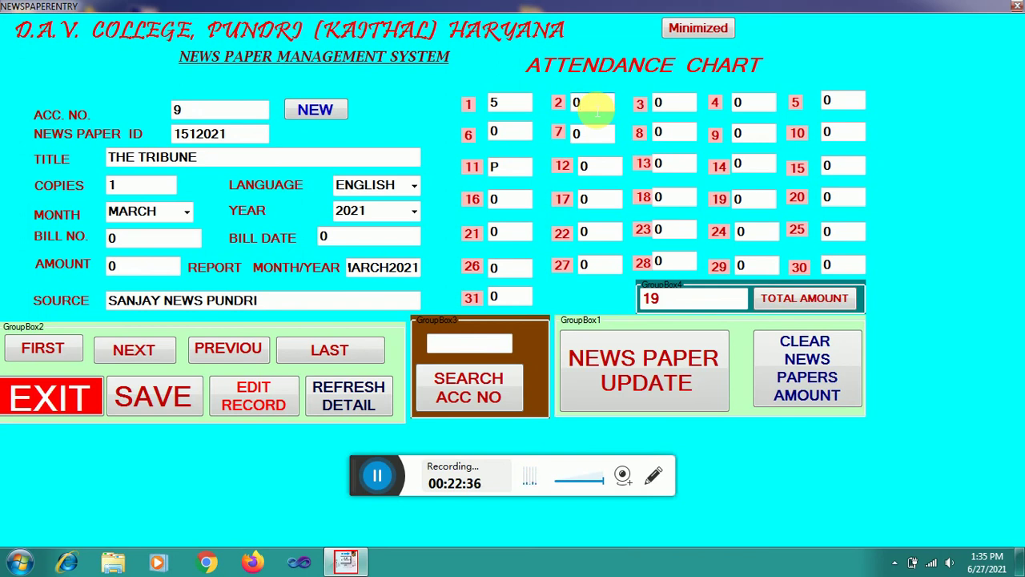
key("BackSpace")
type("5")
key("BackSpace")
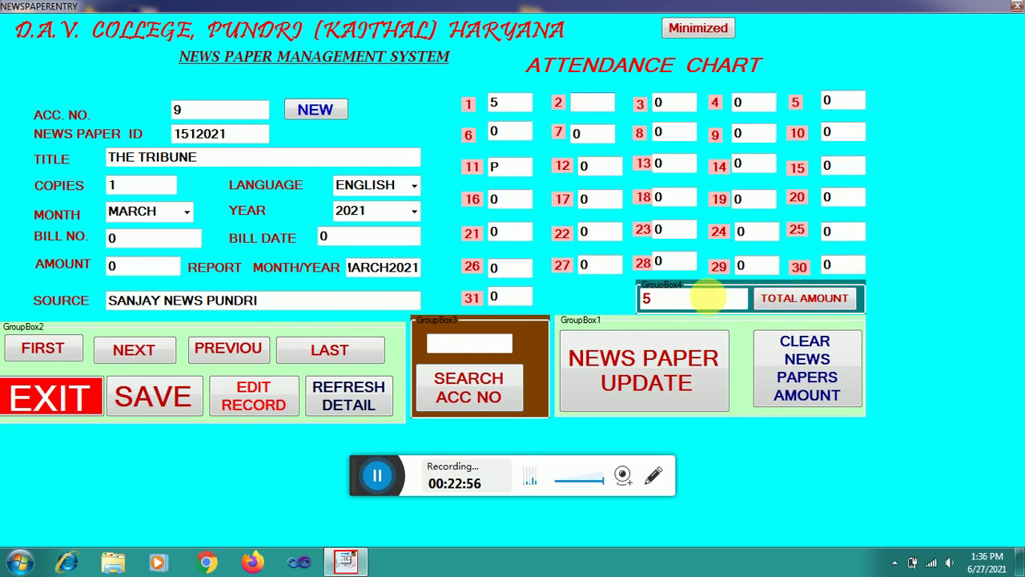
left_click(585, 110)
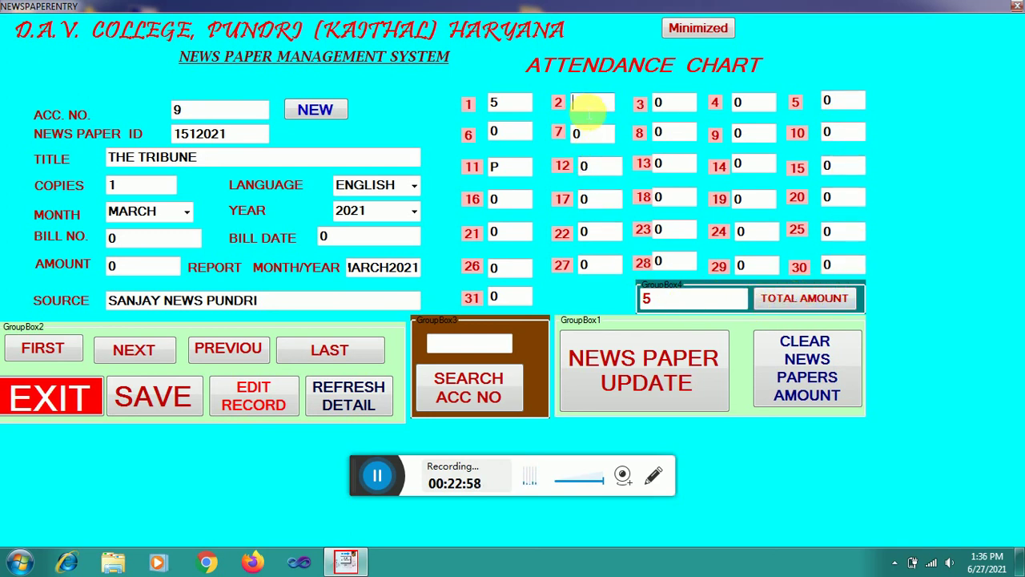
type("5")
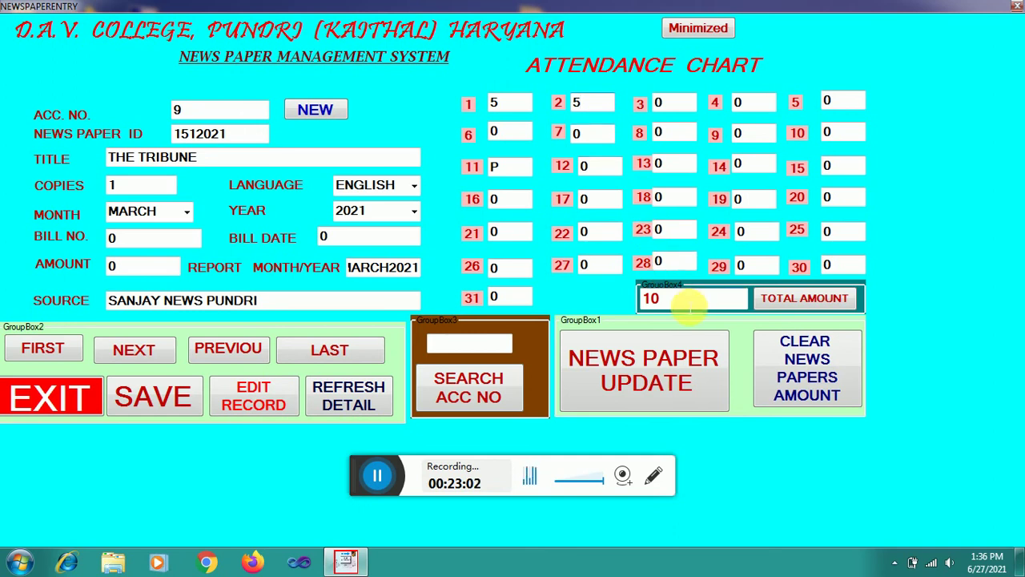
left_click(126, 189)
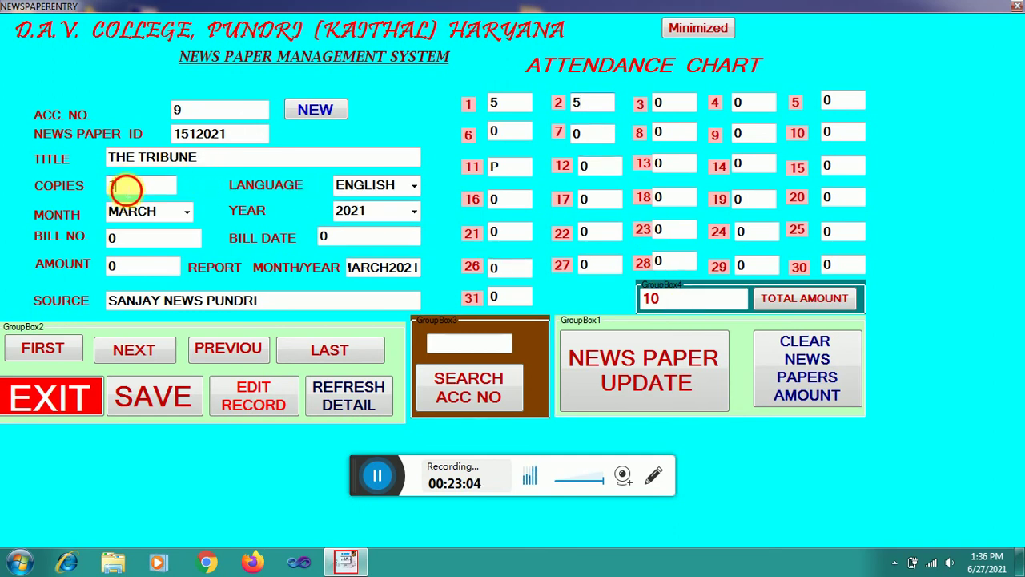
key("BackSpace")
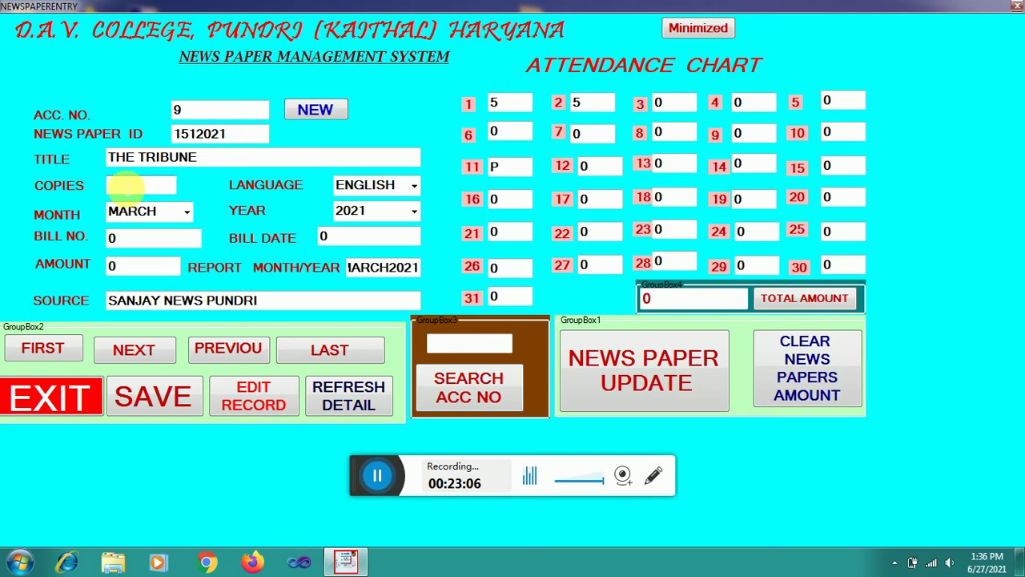
type("2")
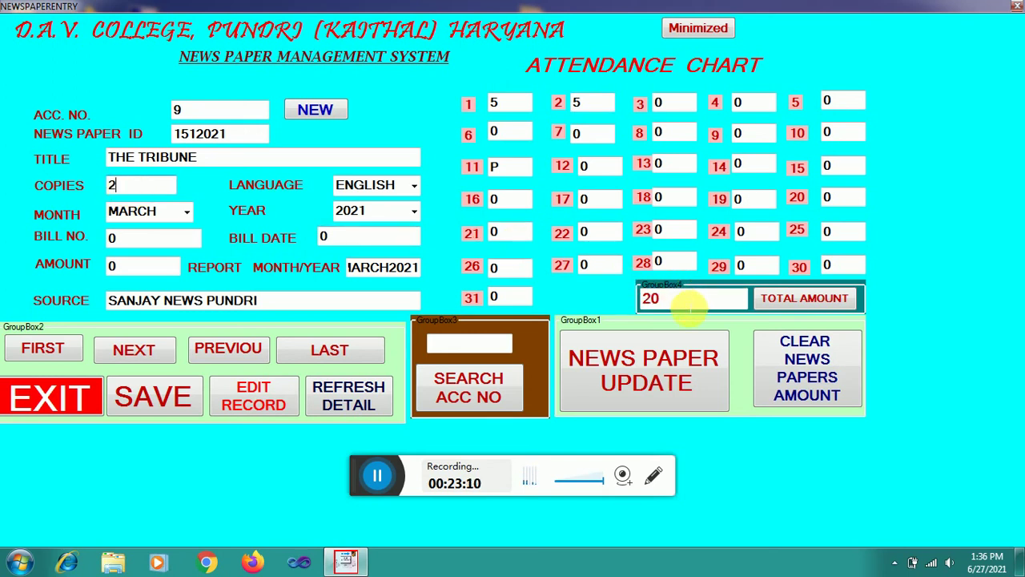
Step: Replace day 3's 0 with 6 and save the newspaper update
left_click(681, 108)
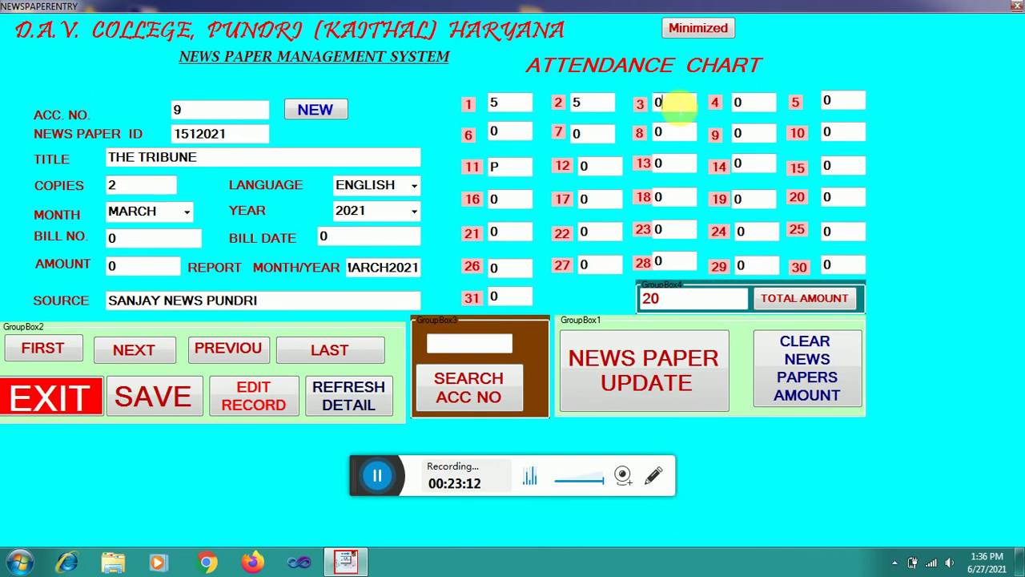
key("BackSpace")
type("6")
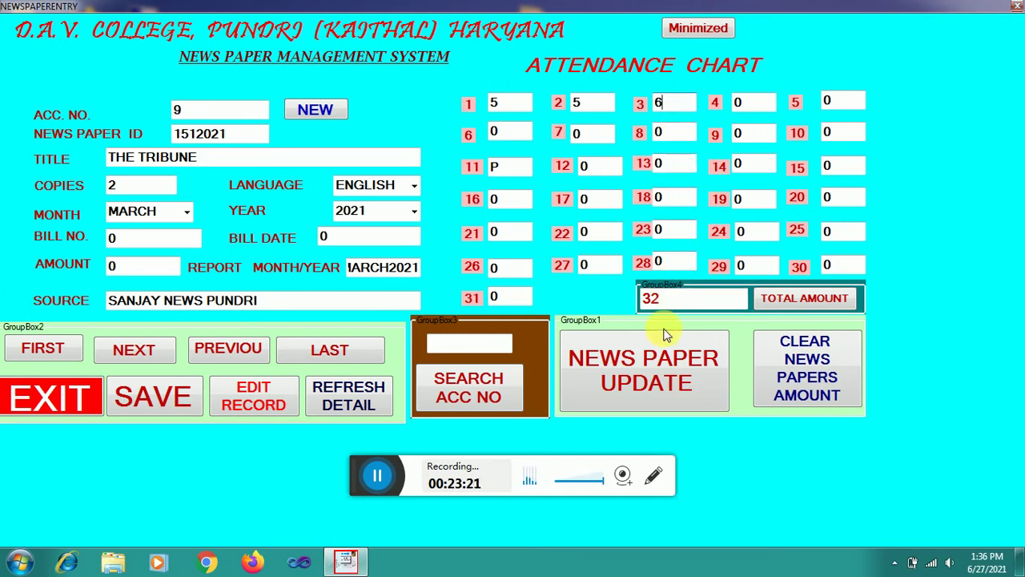
left_click(661, 376)
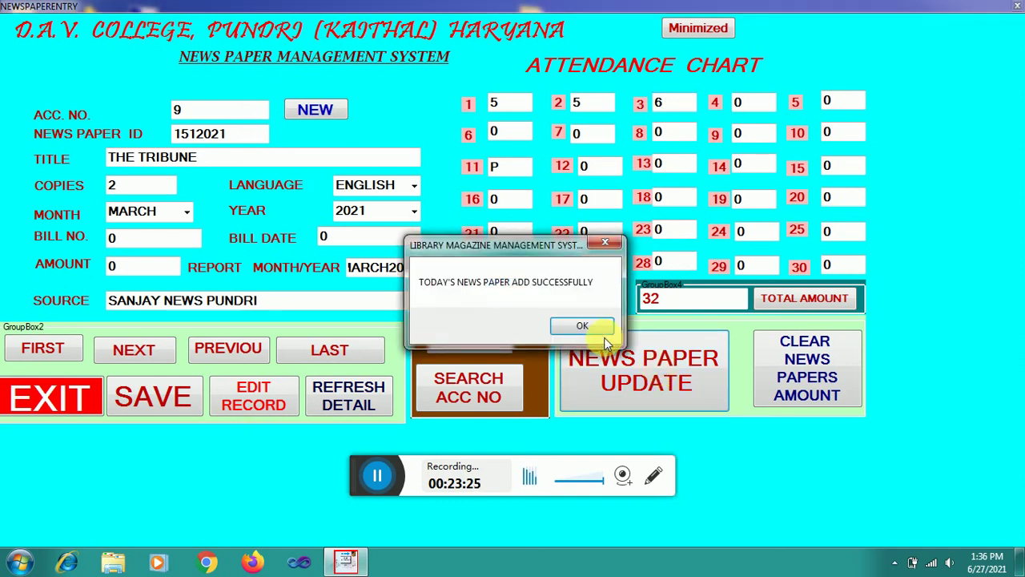
left_click(583, 327)
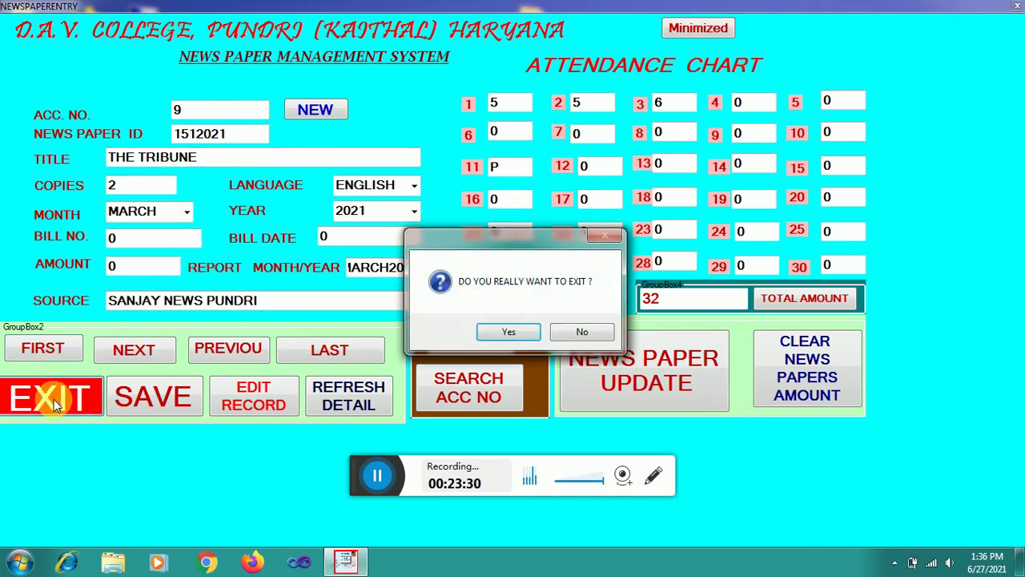
Step: Close the newspaper entry form, reopen NEWS PAPER > DATA ENTRY, and close it again
left_click(503, 331)
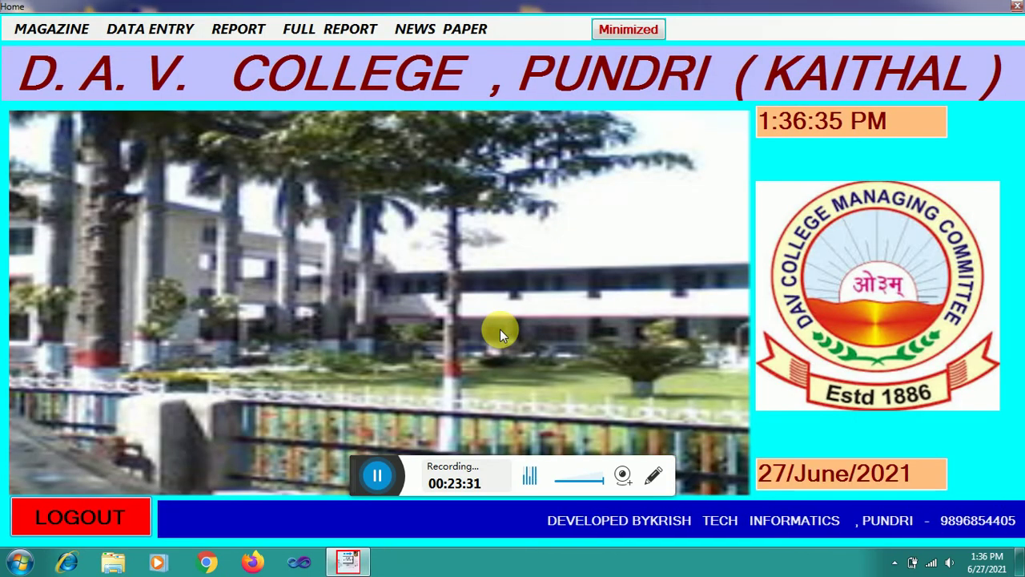
left_click(441, 32)
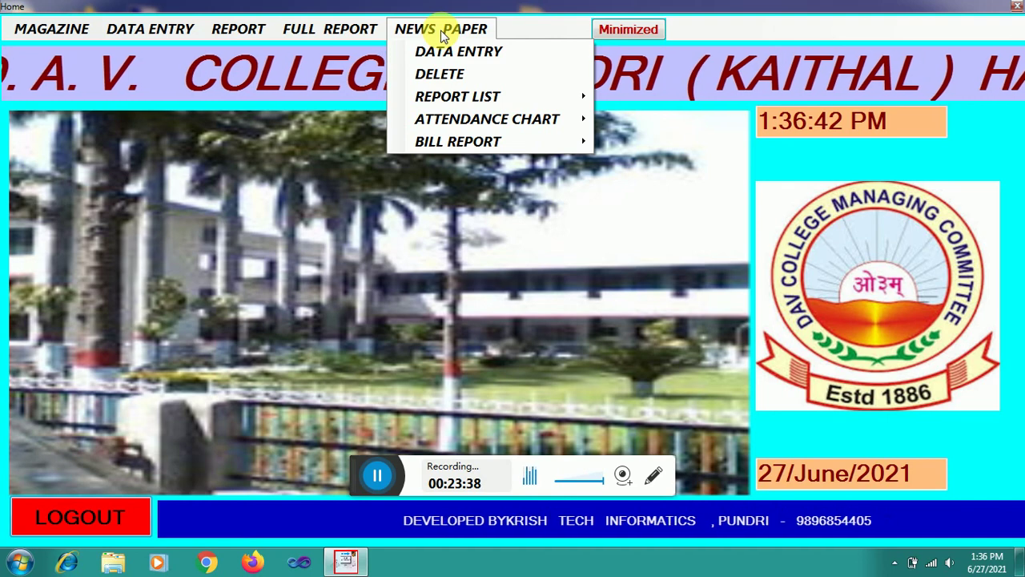
left_click(453, 51)
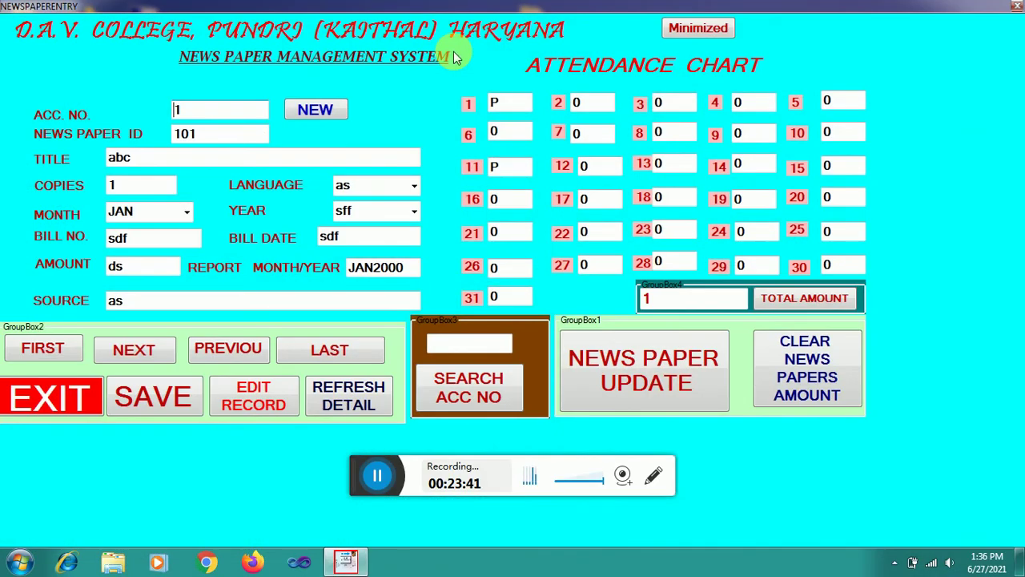
left_click(56, 394)
left_click(508, 332)
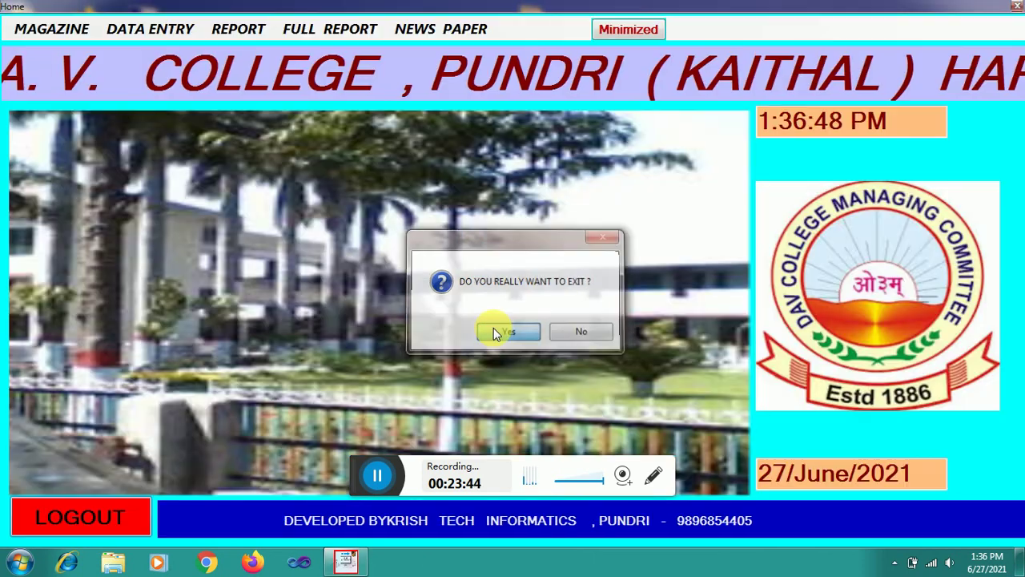
Step: Bring up the NEWS PAPER > BILL REPORT submenu choices
left_click(460, 29)
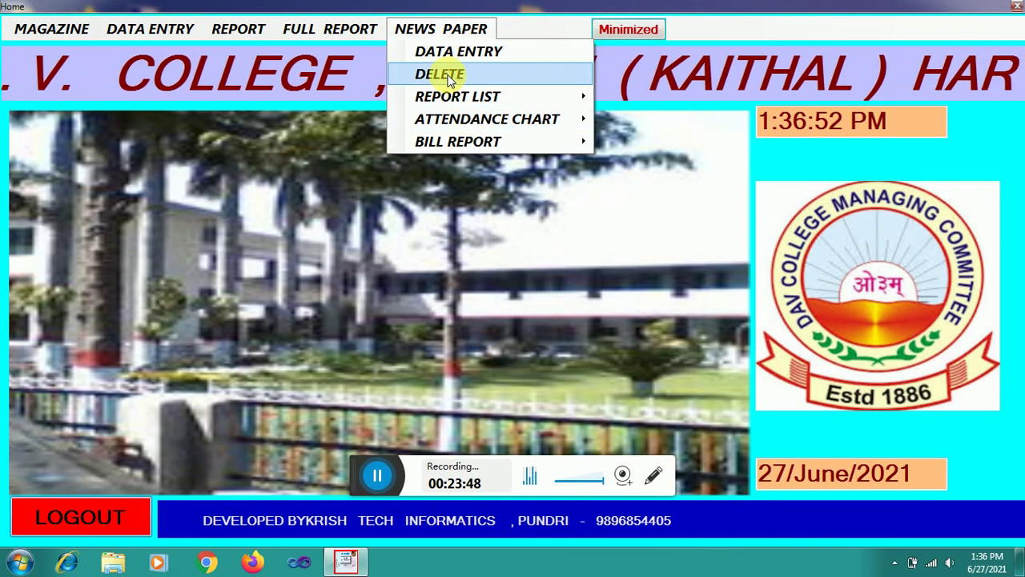
mouse_move(469, 98)
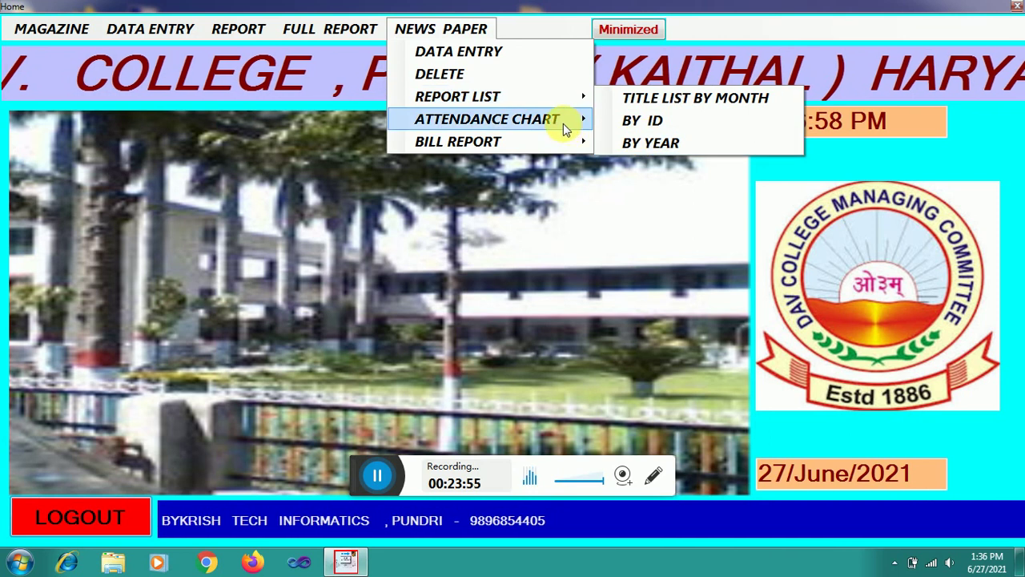
mouse_move(563, 124)
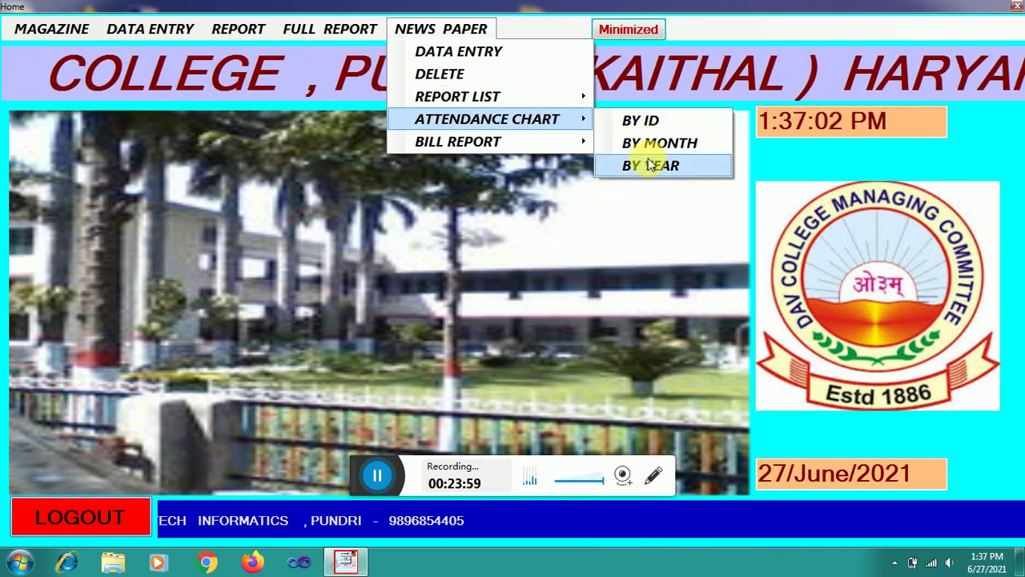
mouse_move(517, 141)
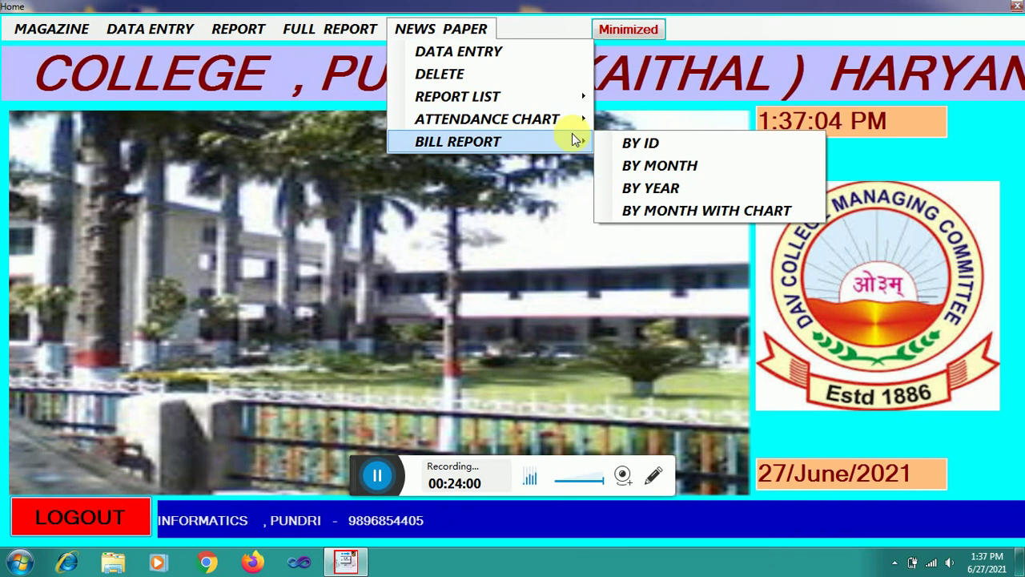
Step: Generate the newspaper bill report by year for 2021, then close the report
left_click(649, 189)
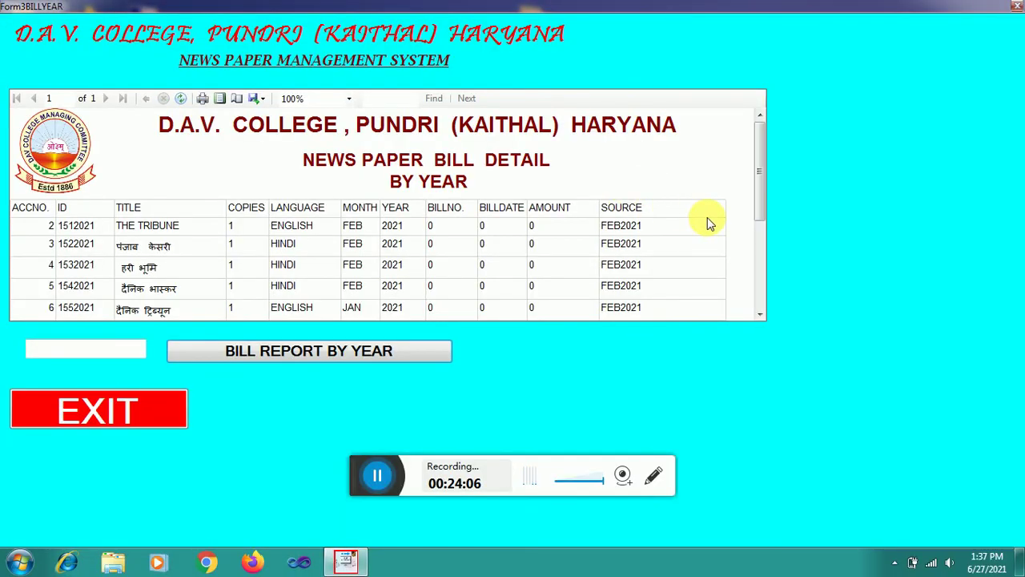
left_click_drag(761, 165, 765, 210)
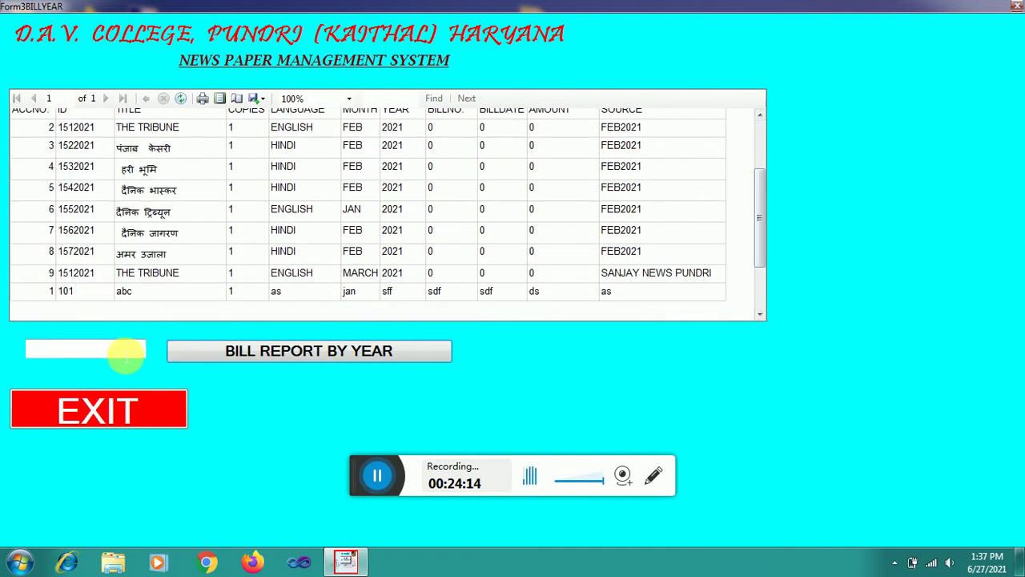
left_click(127, 352)
type("20")
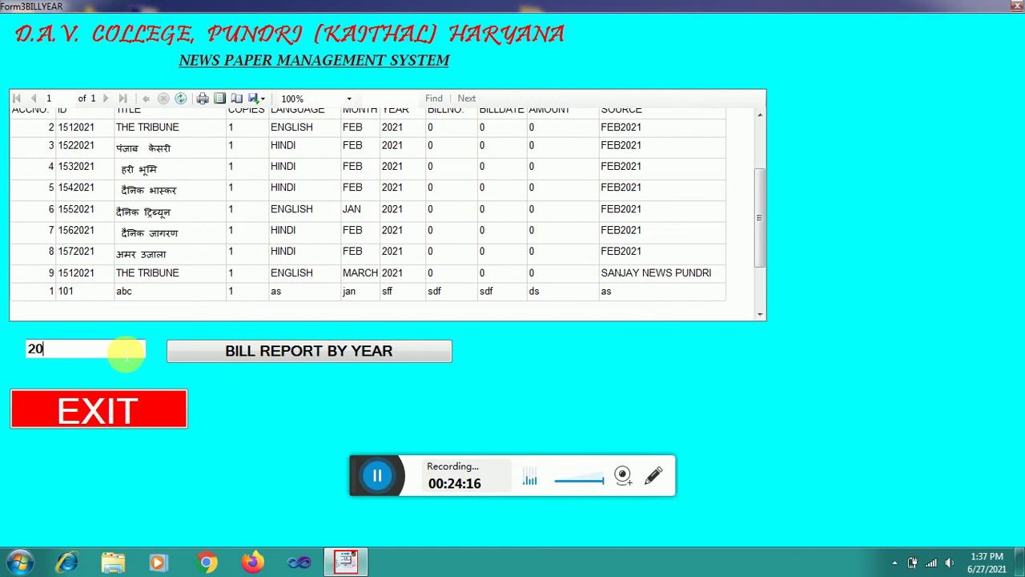
type("21")
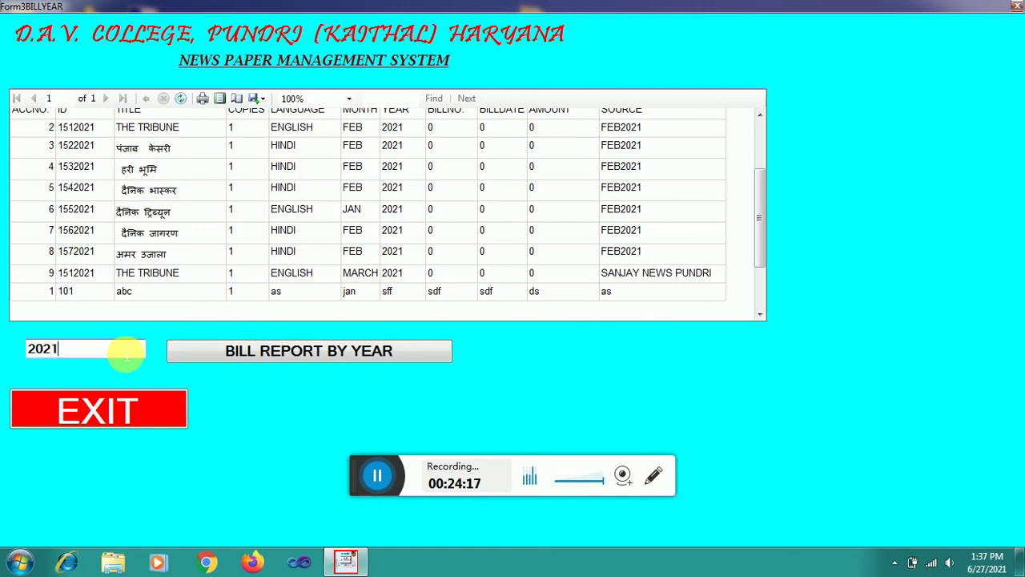
left_click(222, 358)
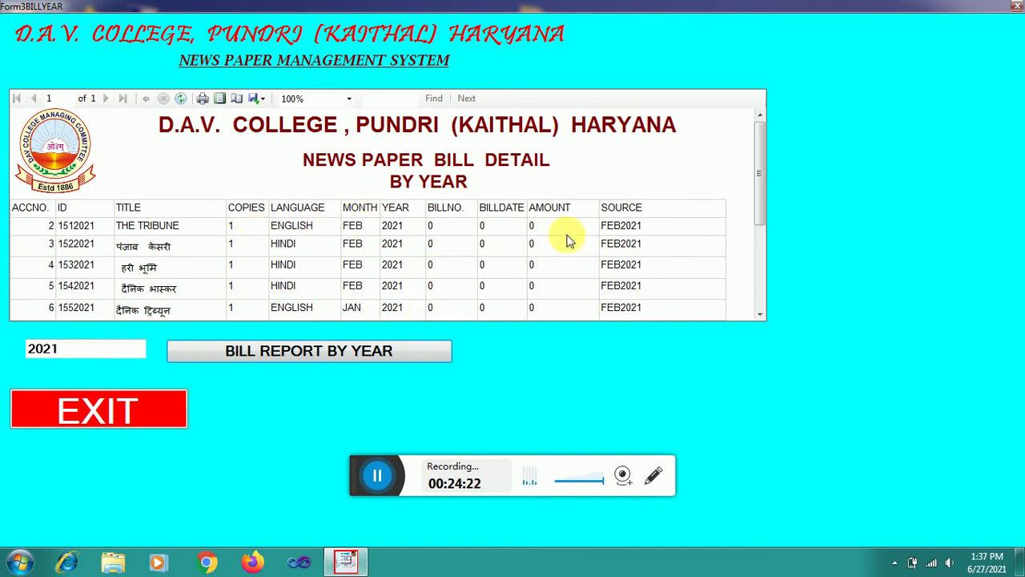
mouse_move(759, 167)
left_mouse_down()
mouse_move(773, 250)
mouse_move(760, 165)
left_mouse_up()
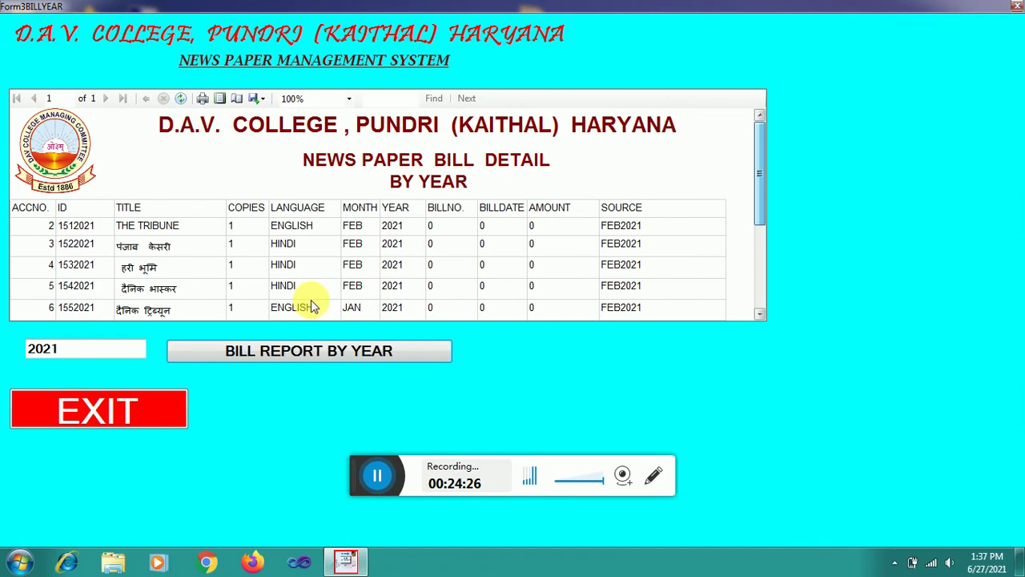
left_click(115, 407)
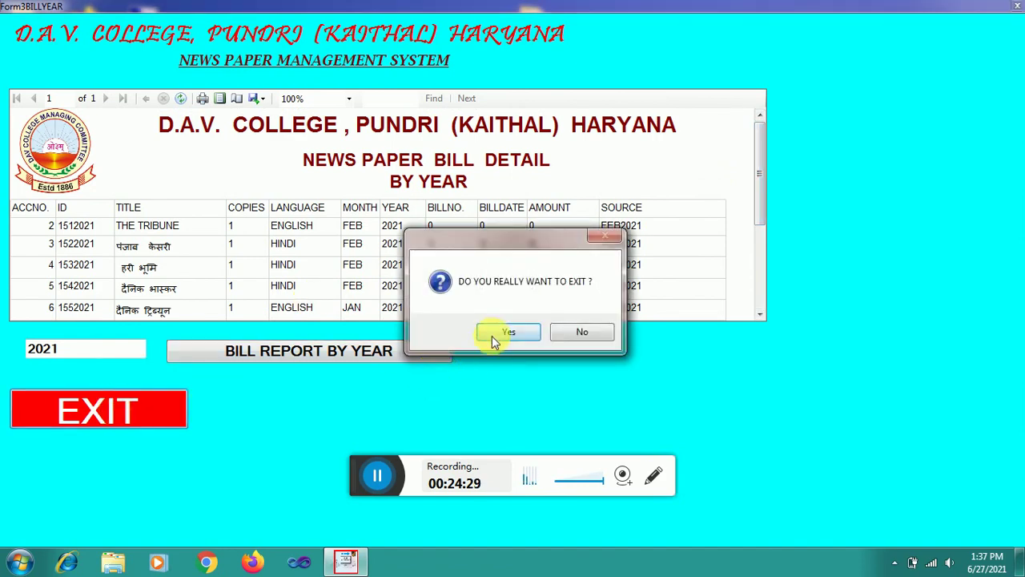
left_click(491, 334)
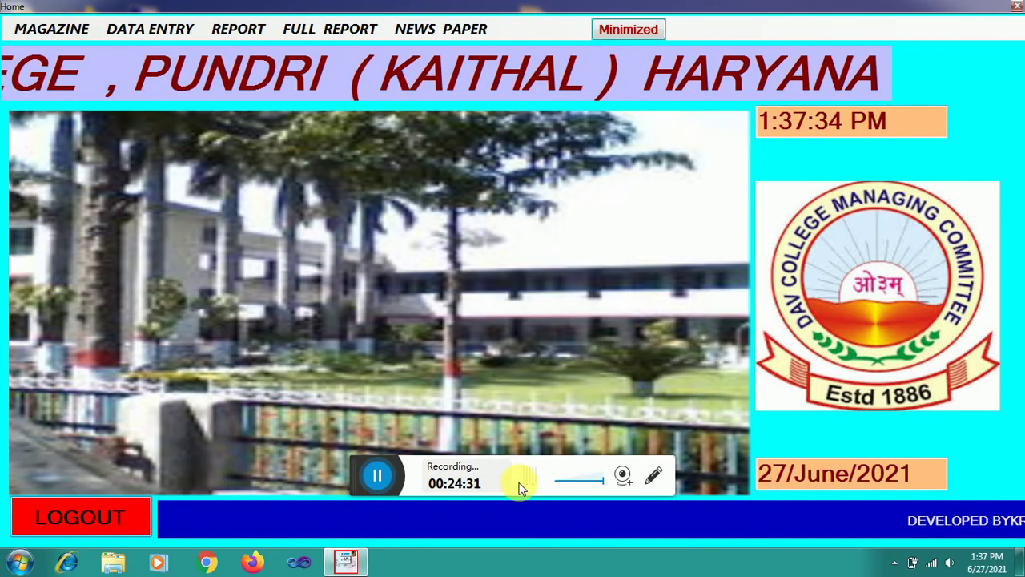
Step: Minimize and restore the home window, then log out and confirm exiting
left_click(629, 30)
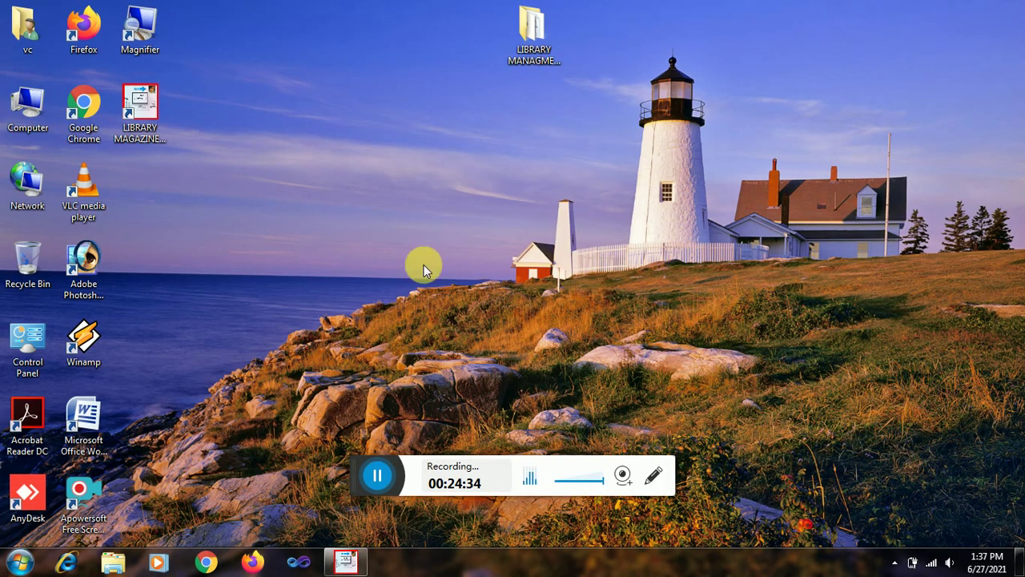
left_click(346, 560)
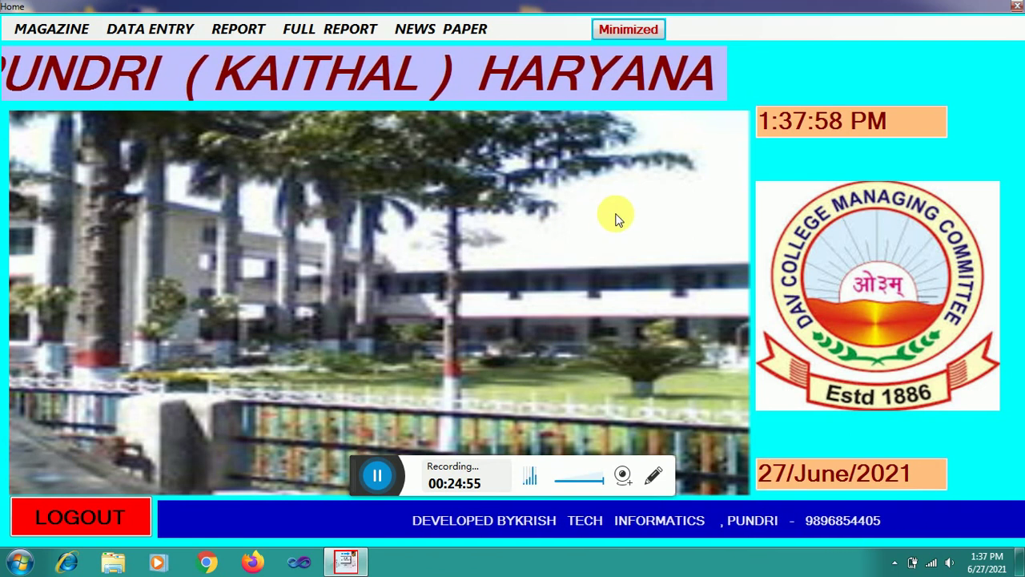
left_click(93, 520)
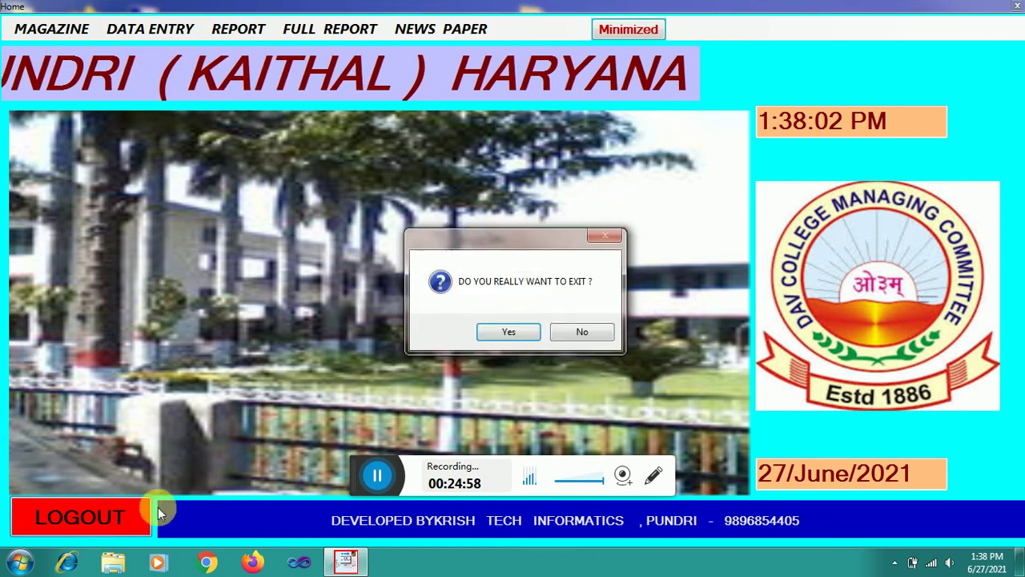
left_click(526, 336)
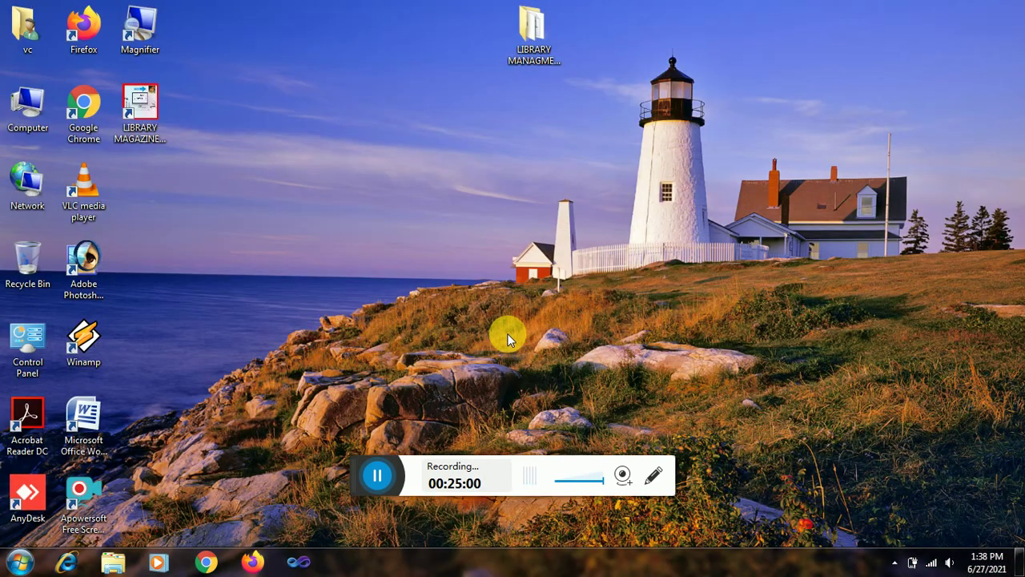
left_click(515, 32)
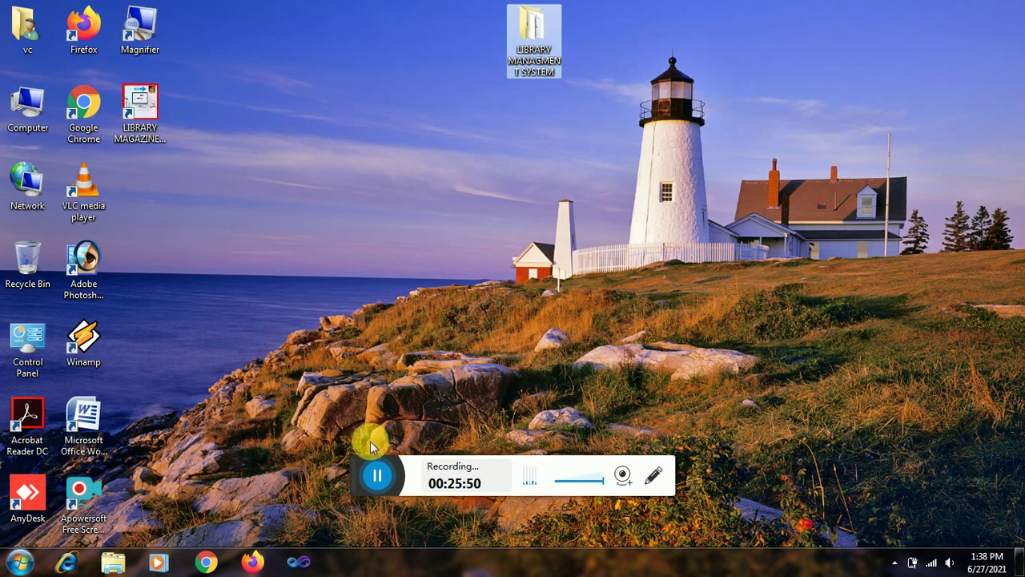
left_click(377, 477)
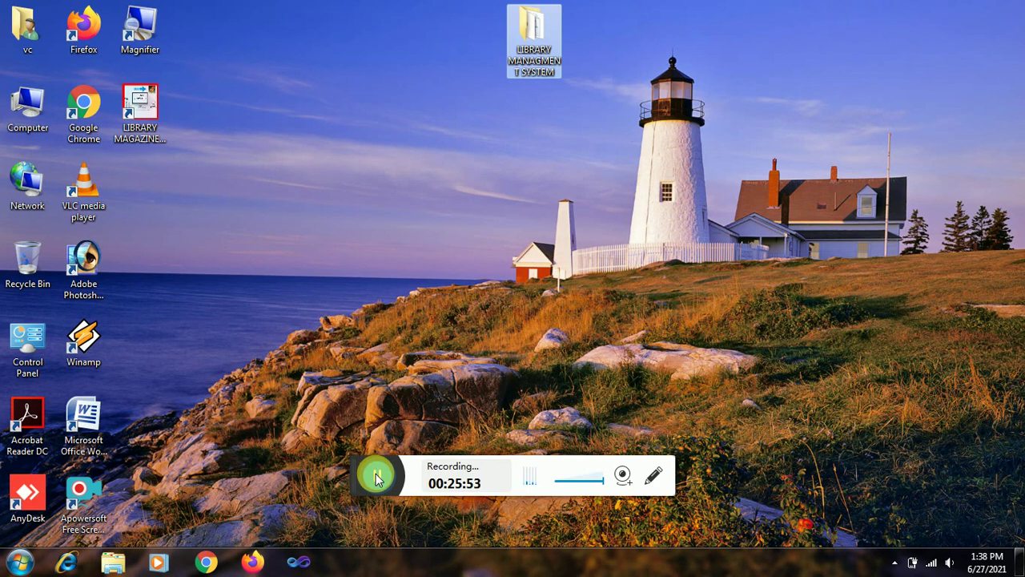